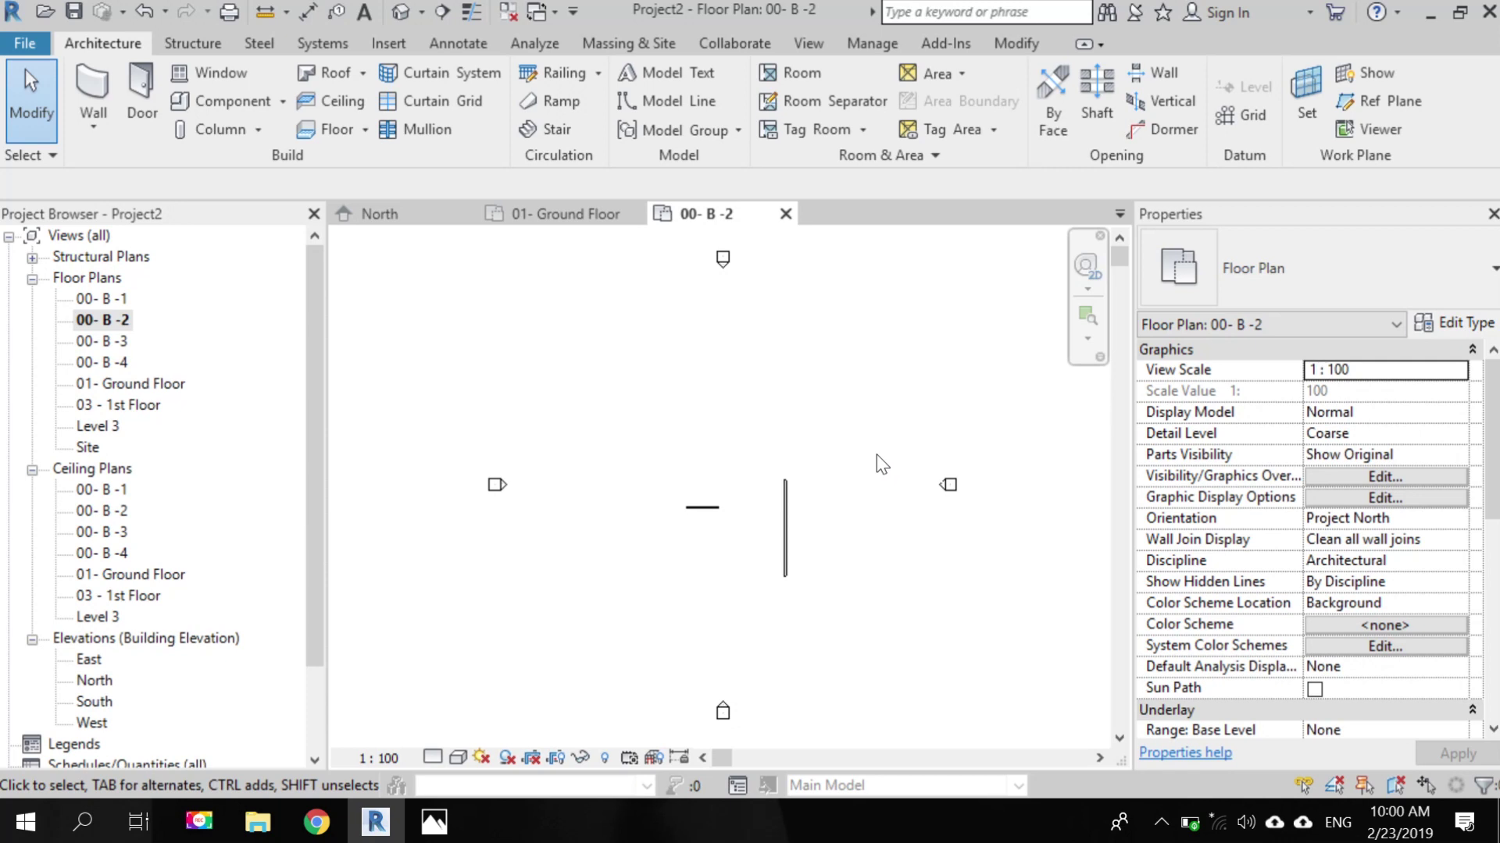
- Delete the two existing walls from the 00- B -2 floor plan
{"action": "left_click_drag", "start_coordinate": [867, 452], "coordinate": [660, 599]}
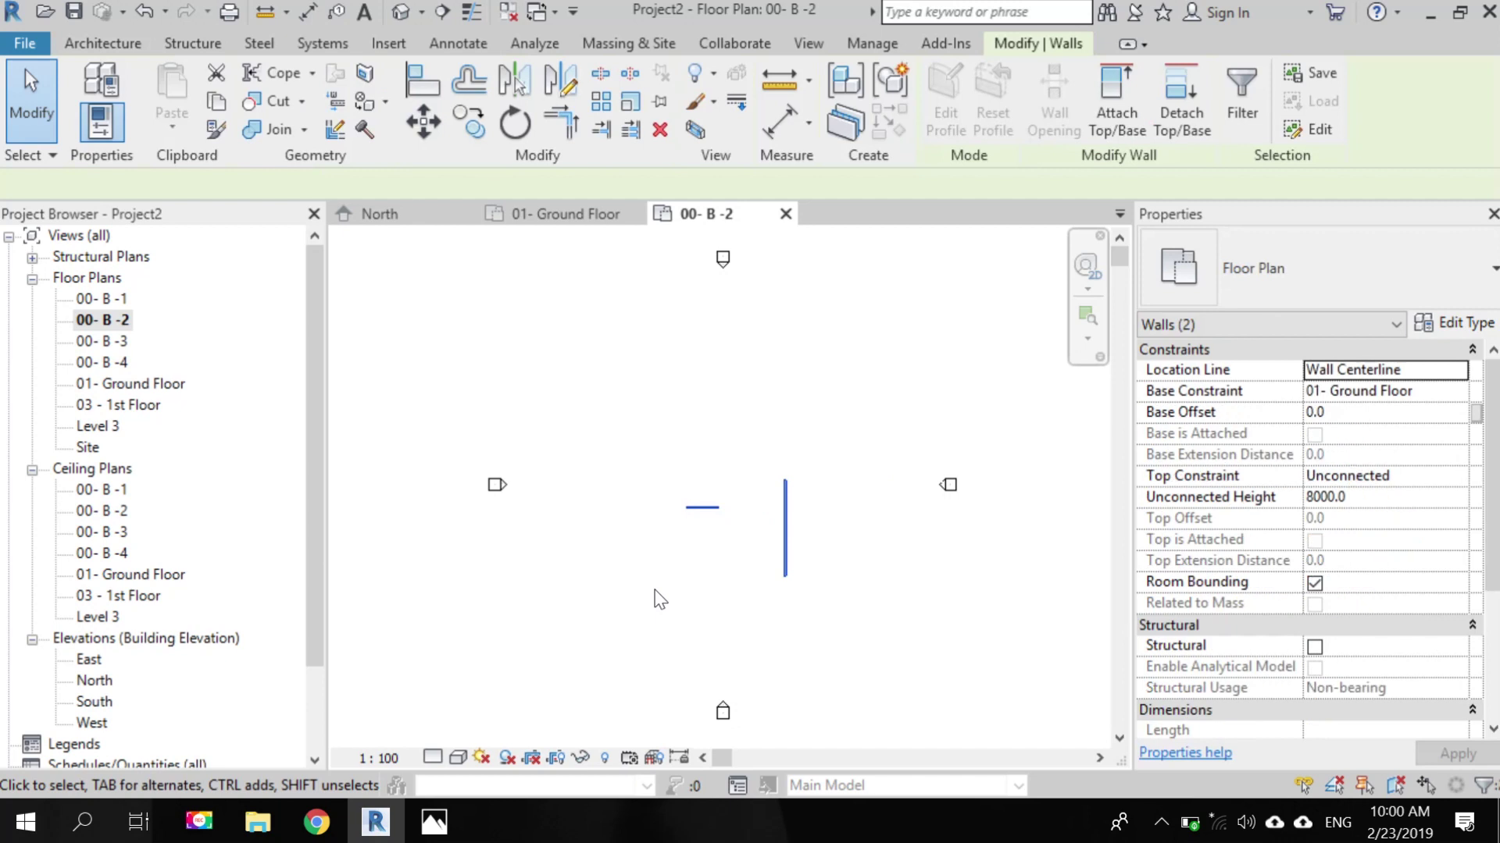
{"action": "key", "text": "Delete"}
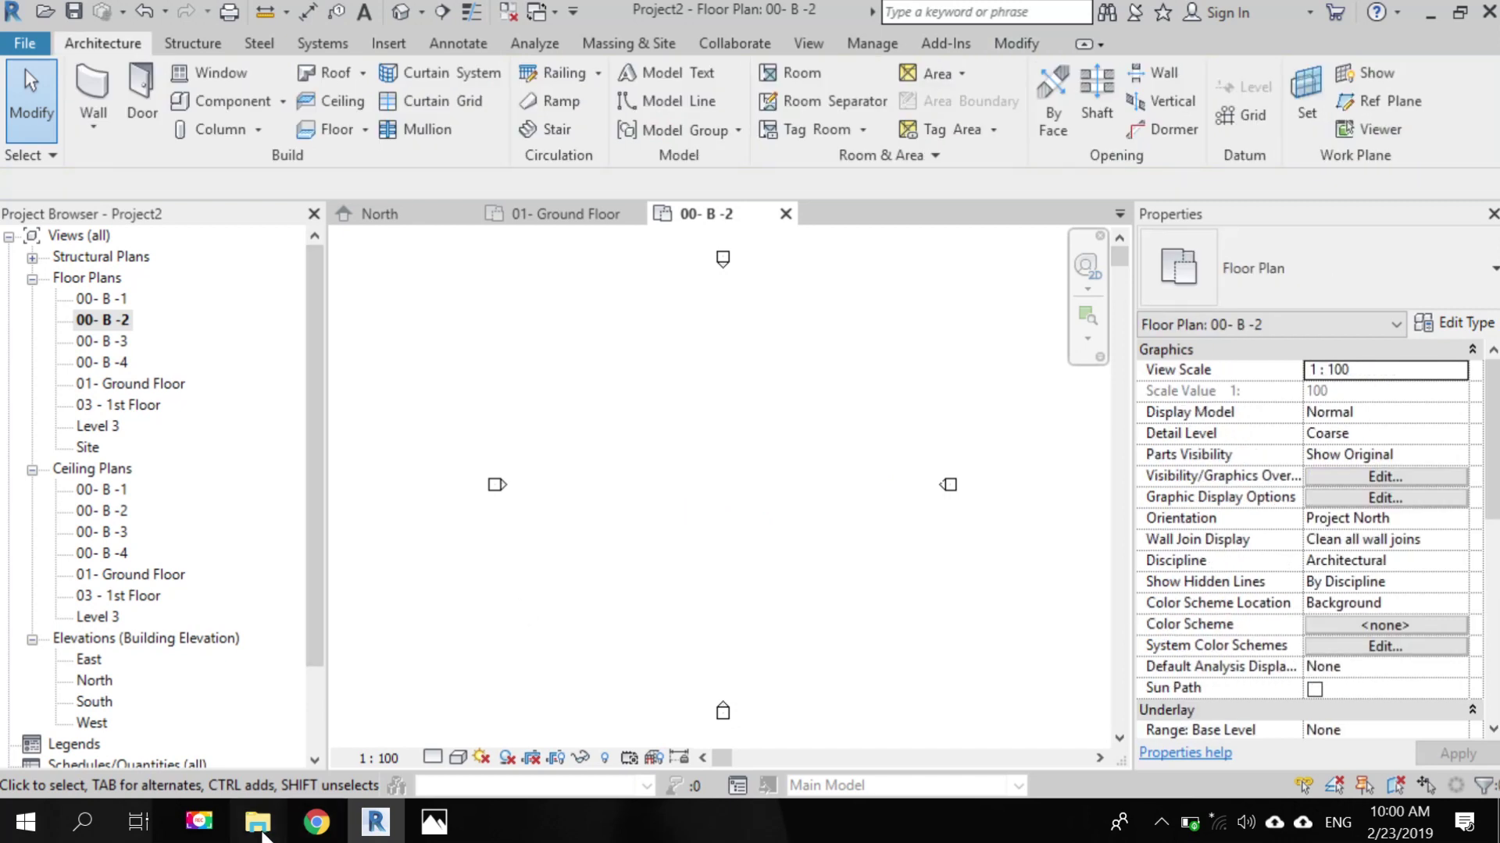
- Place the floorplan_groundfloor image from its File Explorer folder into Revit's 00- B -2 floor plan, near the middle of the view
{"action": "mouse_move", "coordinate": [262, 828]}
{"action": "left_click", "coordinate": [617, 707]}
{"action": "scroll", "coordinate": [1206, 641], "scroll_direction": "down", "scroll_amount": 1}
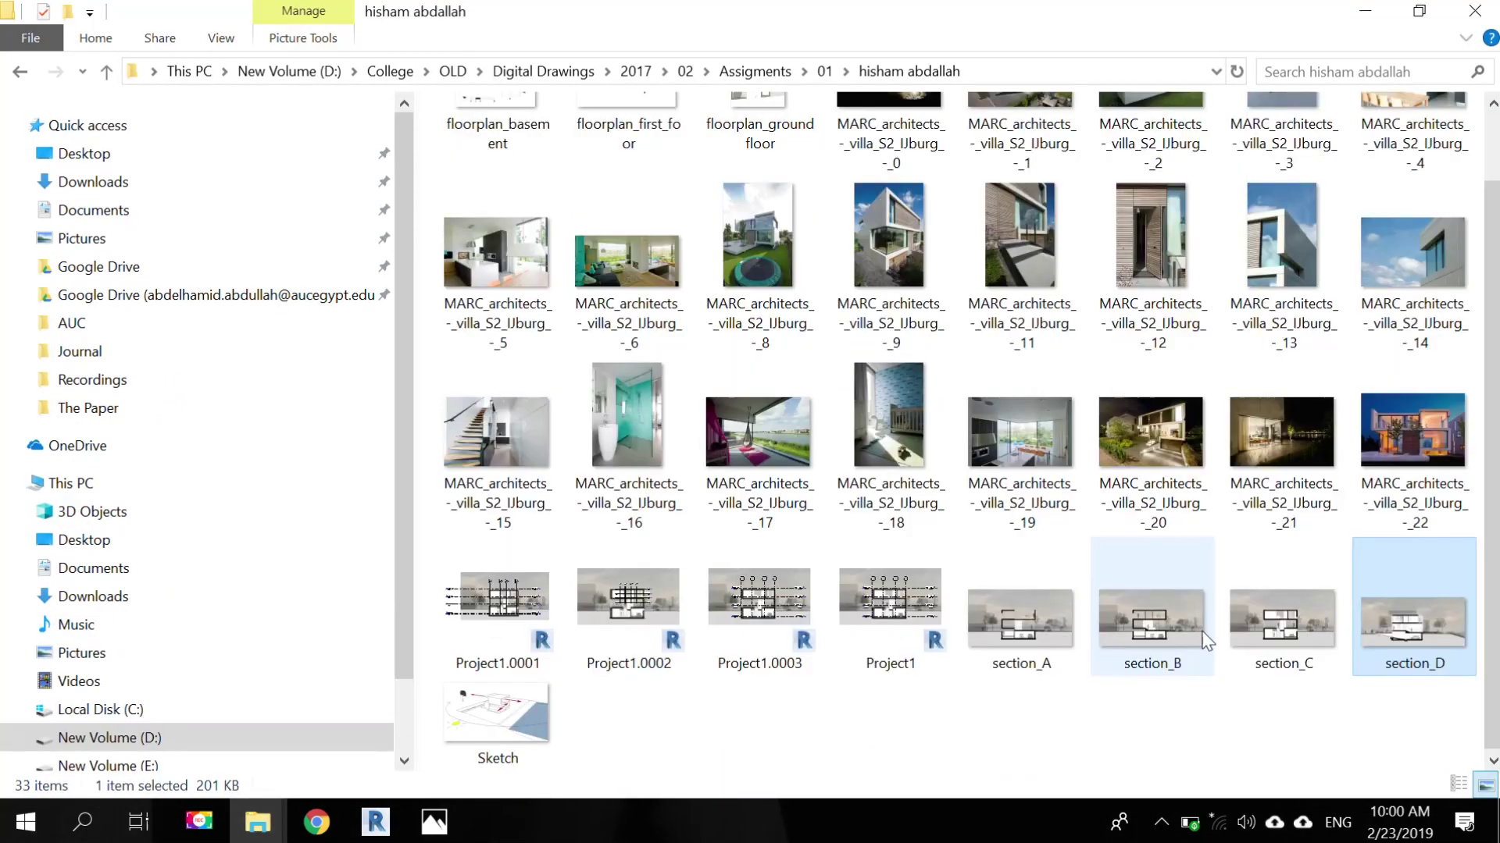
{"action": "scroll", "coordinate": [1090, 511], "scroll_direction": "up", "scroll_amount": 1}
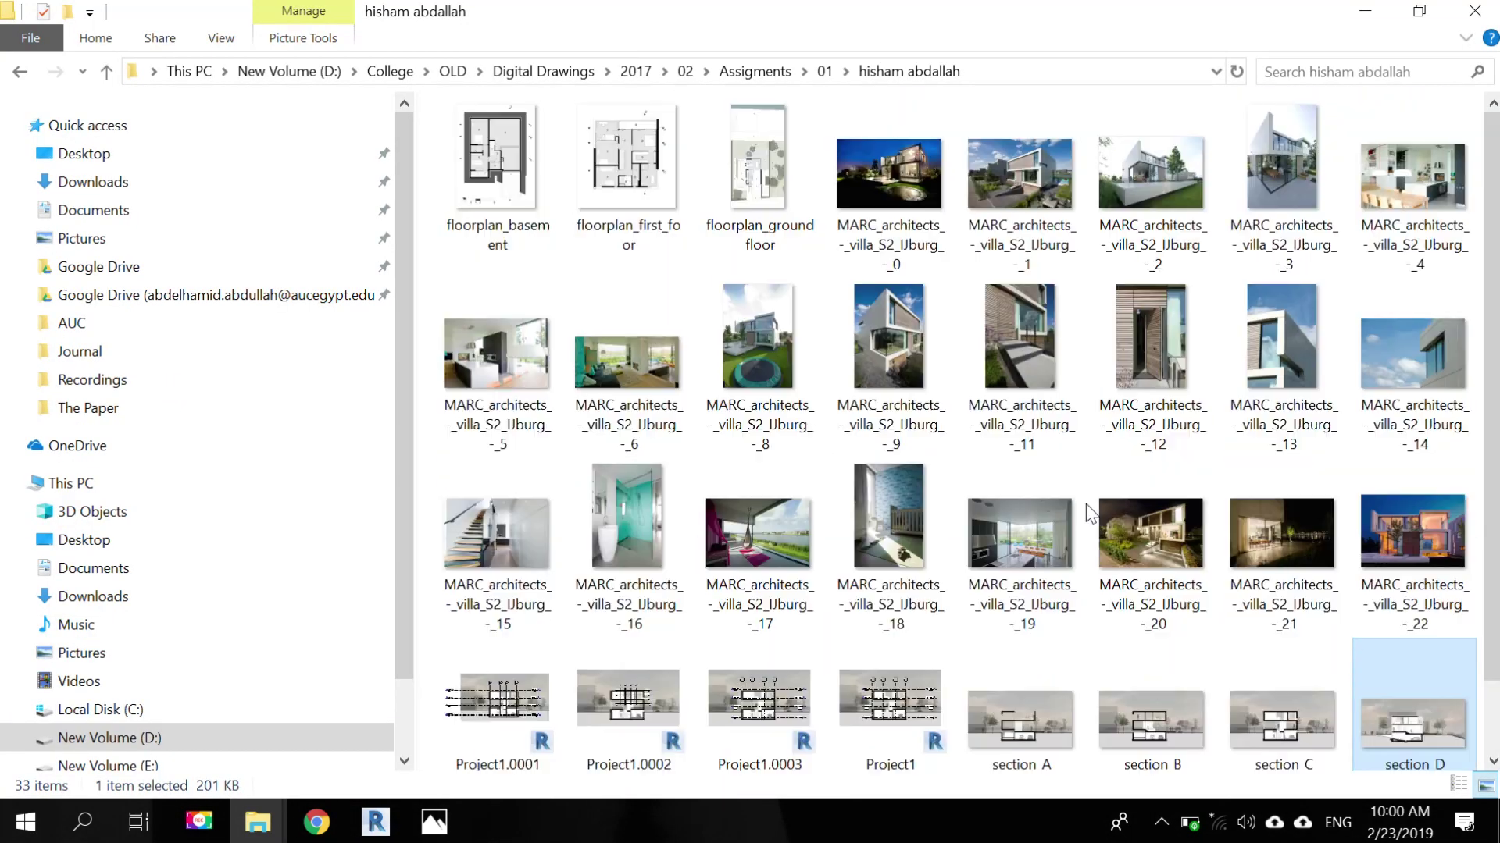
{"action": "left_click", "coordinate": [656, 194]}
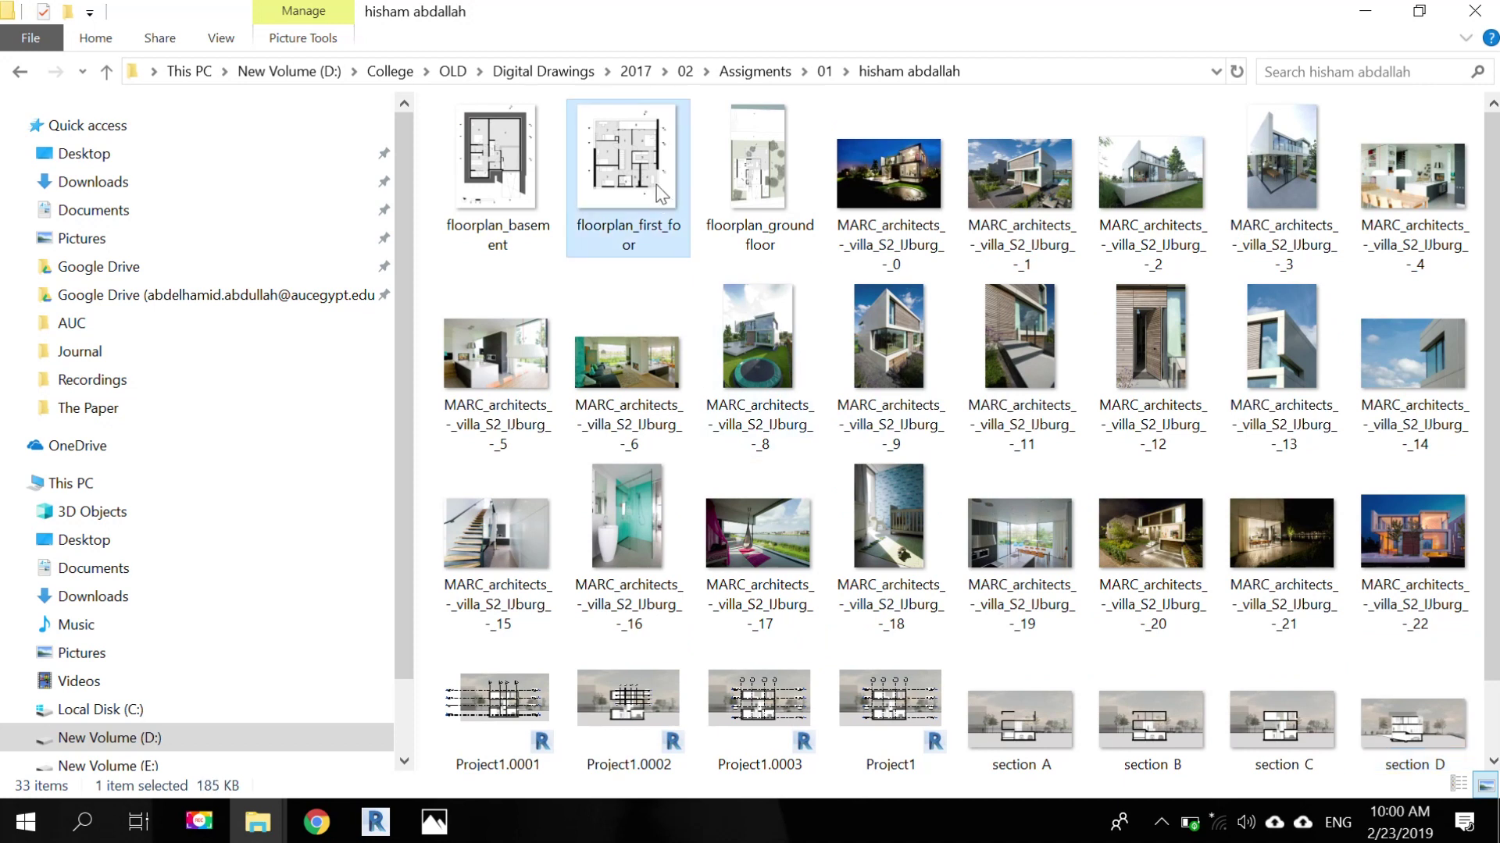
{"action": "left_click", "coordinate": [766, 181]}
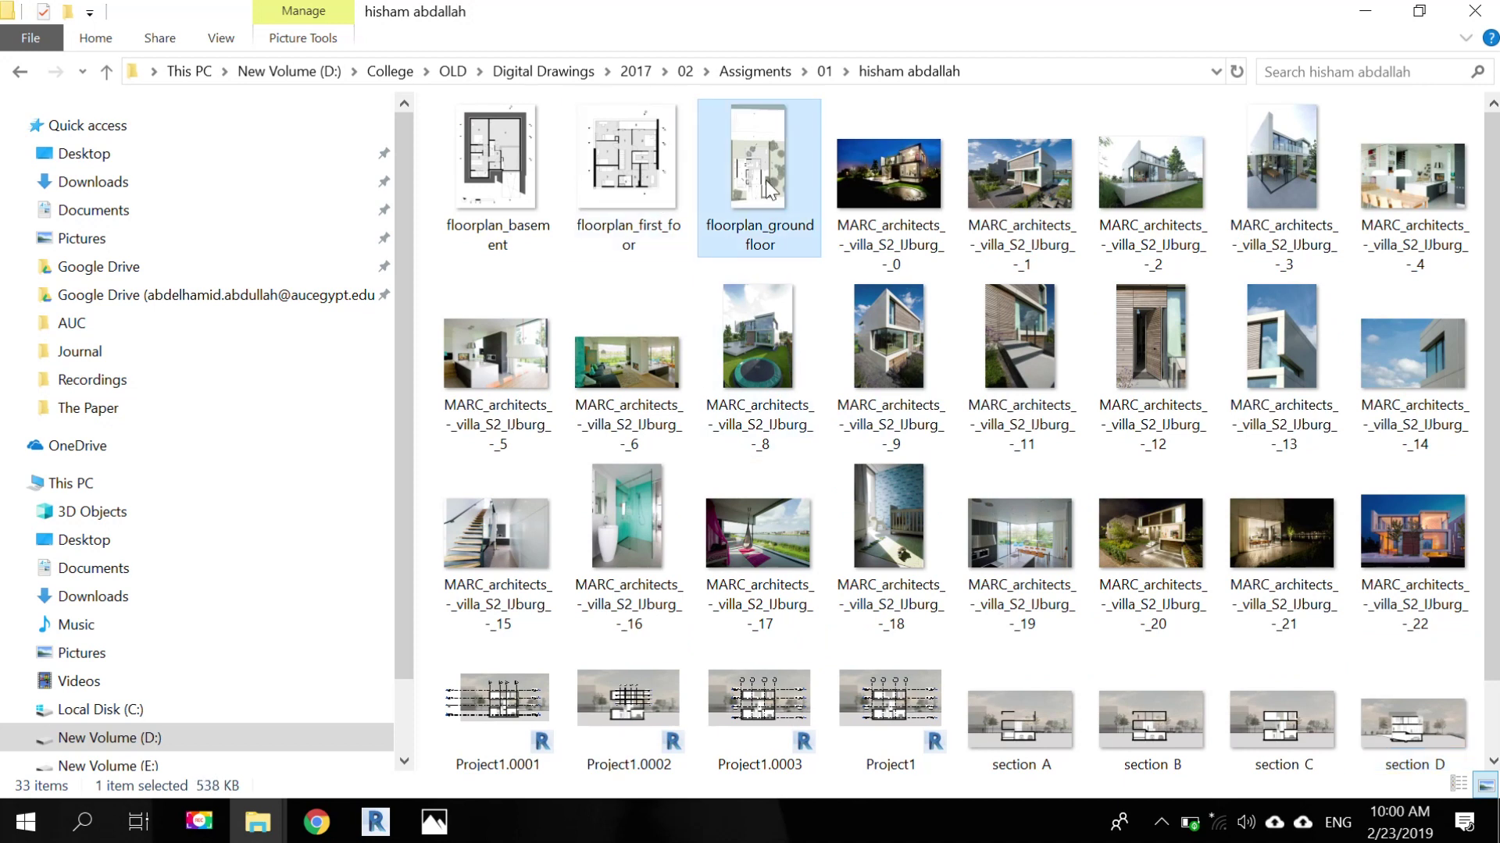
{"action": "left_click", "coordinate": [383, 824]}
{"action": "left_click_drag", "start_coordinate": [390, 826], "coordinate": [767, 492]}
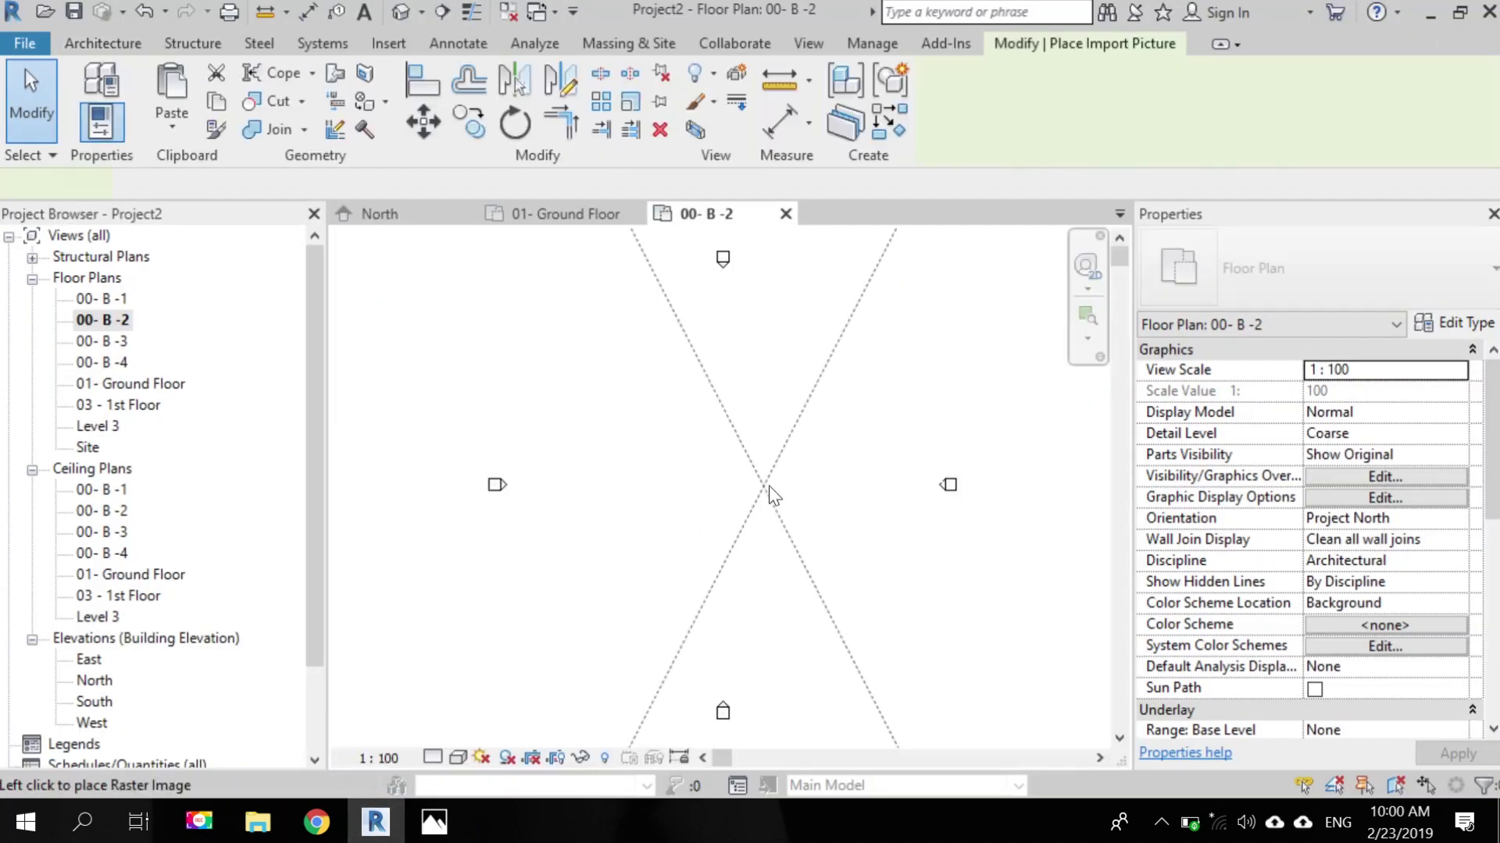
{"action": "left_click", "coordinate": [757, 473]}
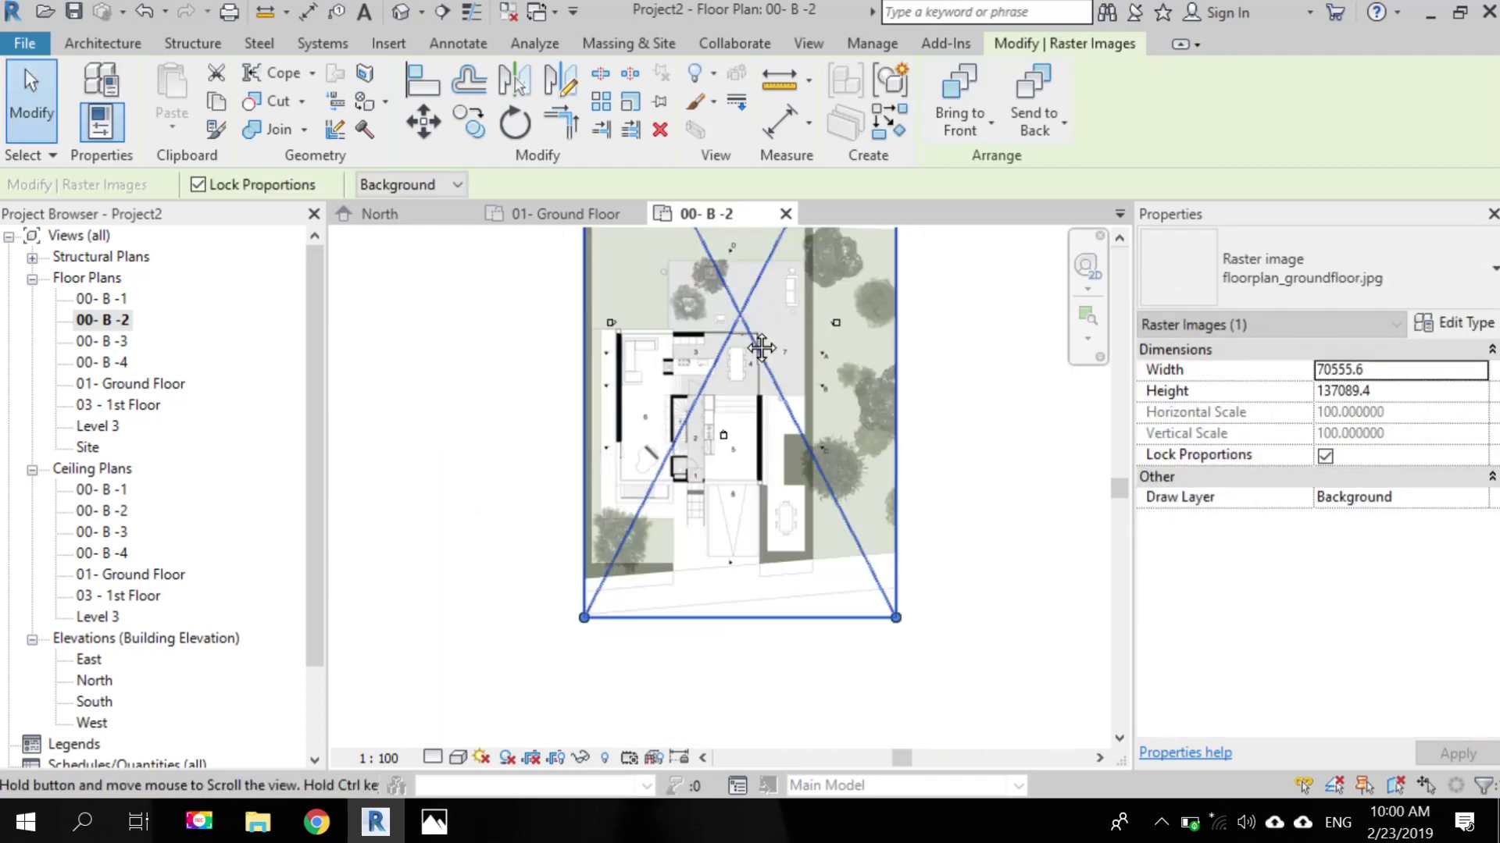
{"action": "scroll", "coordinate": [722, 386], "scroll_direction": "up", "scroll_amount": 2}
{"action": "key", "text": "Escape"}
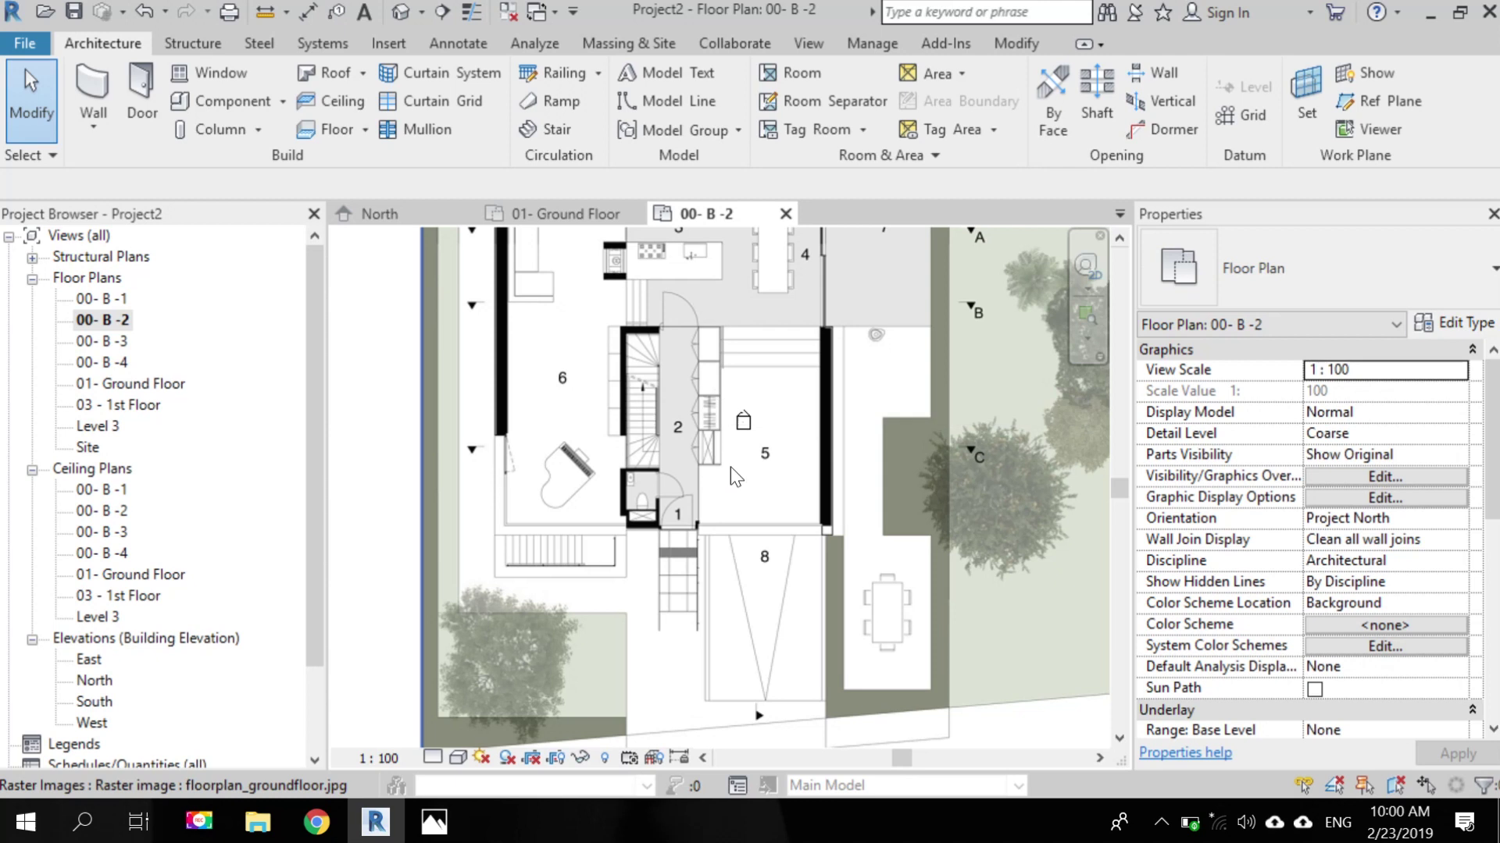
- Examine the placed ground floor image around the kitchen, staircase and hallway door for an element suitable as a scaling reference
{"action": "scroll", "coordinate": [724, 360], "scroll_direction": "up", "scroll_amount": 3}
{"action": "middle_click_drag", "start_coordinate": [754, 468], "coordinate": [769, 515]}
{"action": "scroll", "coordinate": [750, 613], "scroll_direction": "down", "scroll_amount": 4}
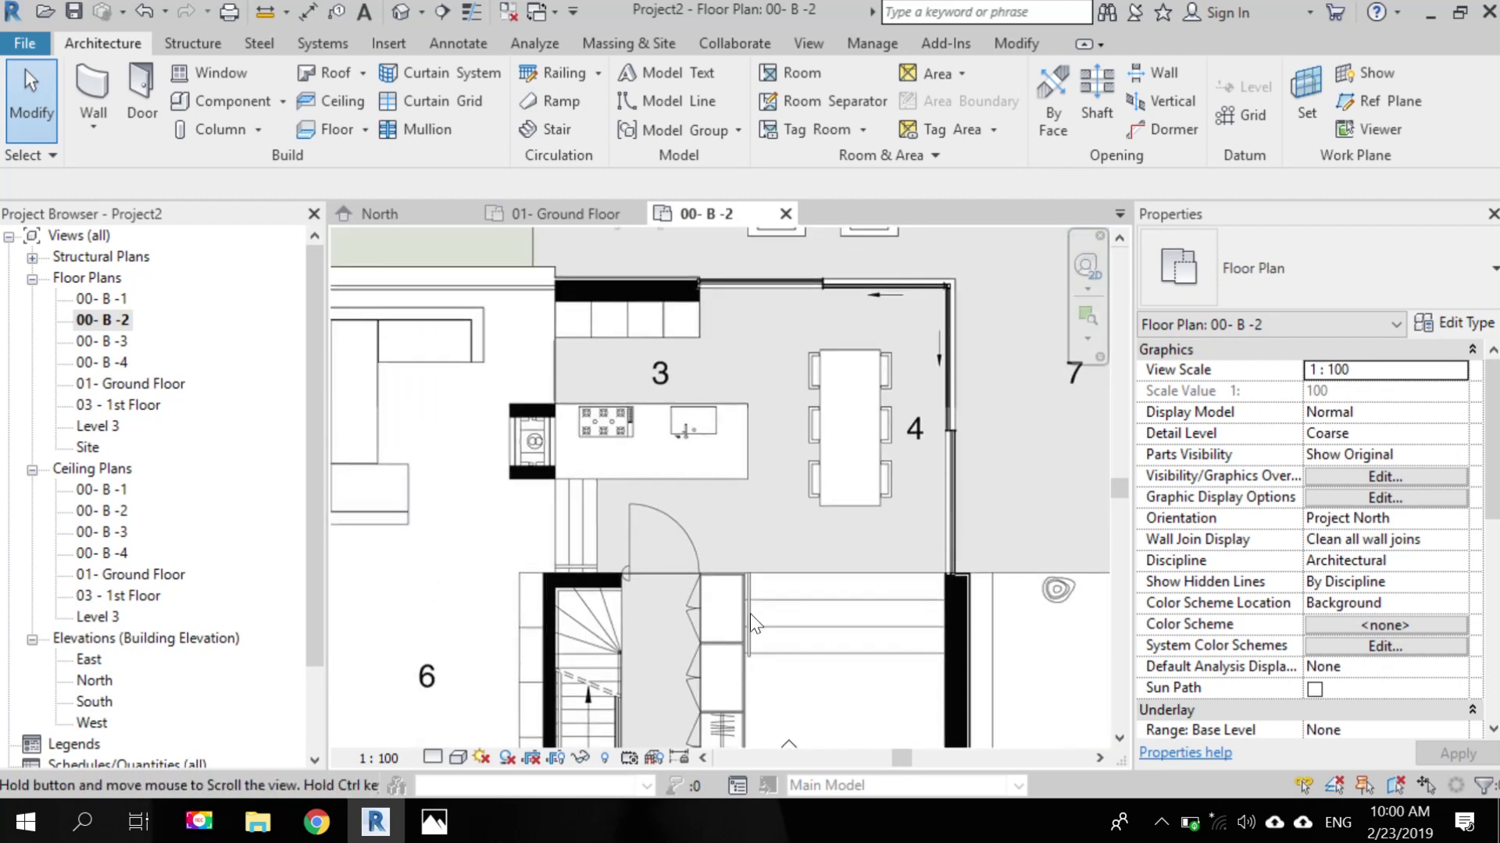
{"action": "scroll", "coordinate": [748, 588], "scroll_direction": "down", "scroll_amount": 1}
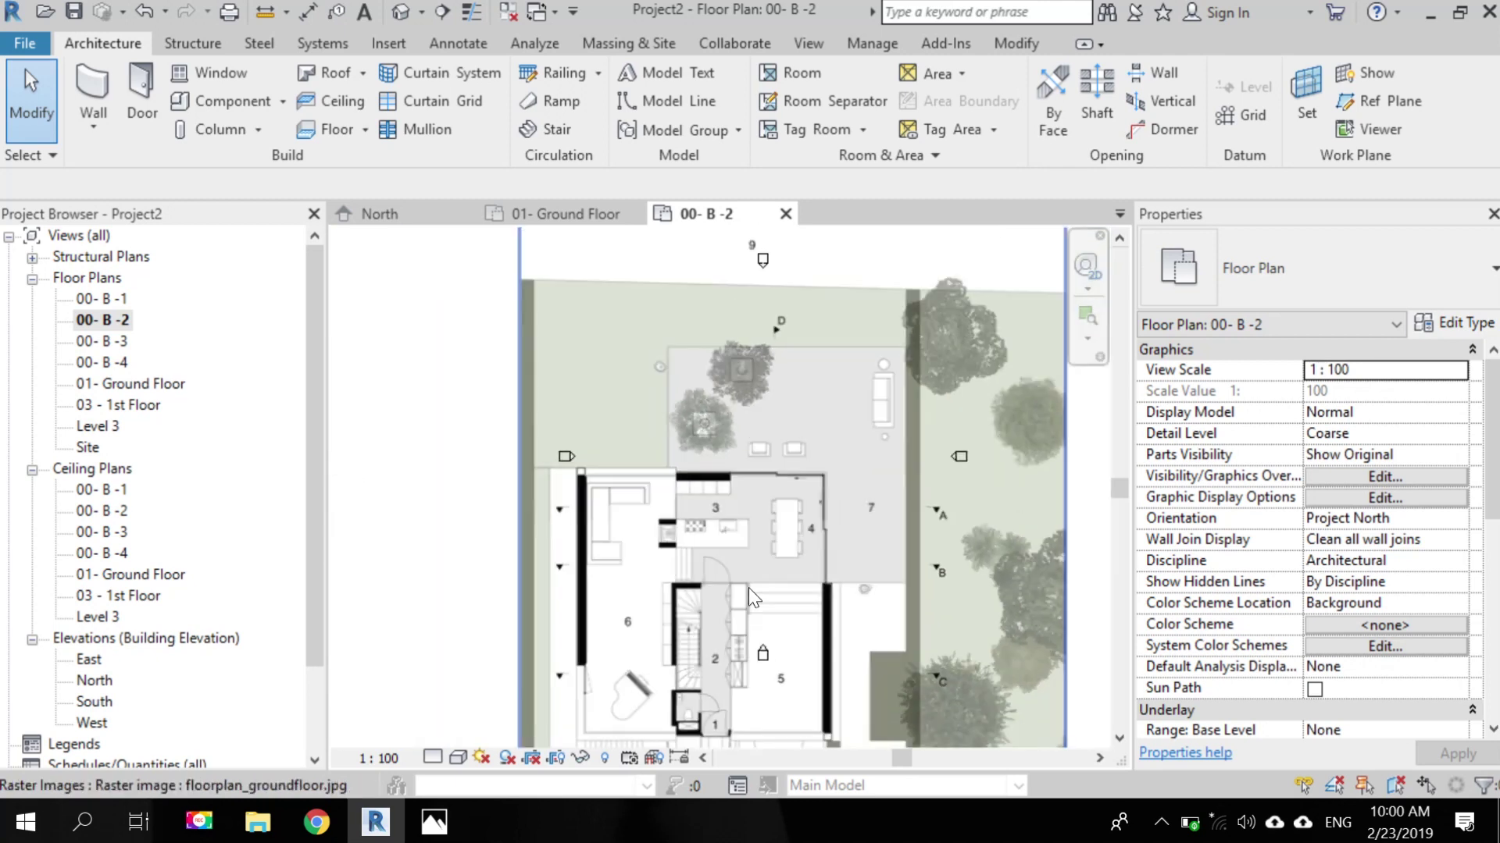
{"action": "scroll", "coordinate": [883, 398], "scroll_direction": "up", "scroll_amount": 6}
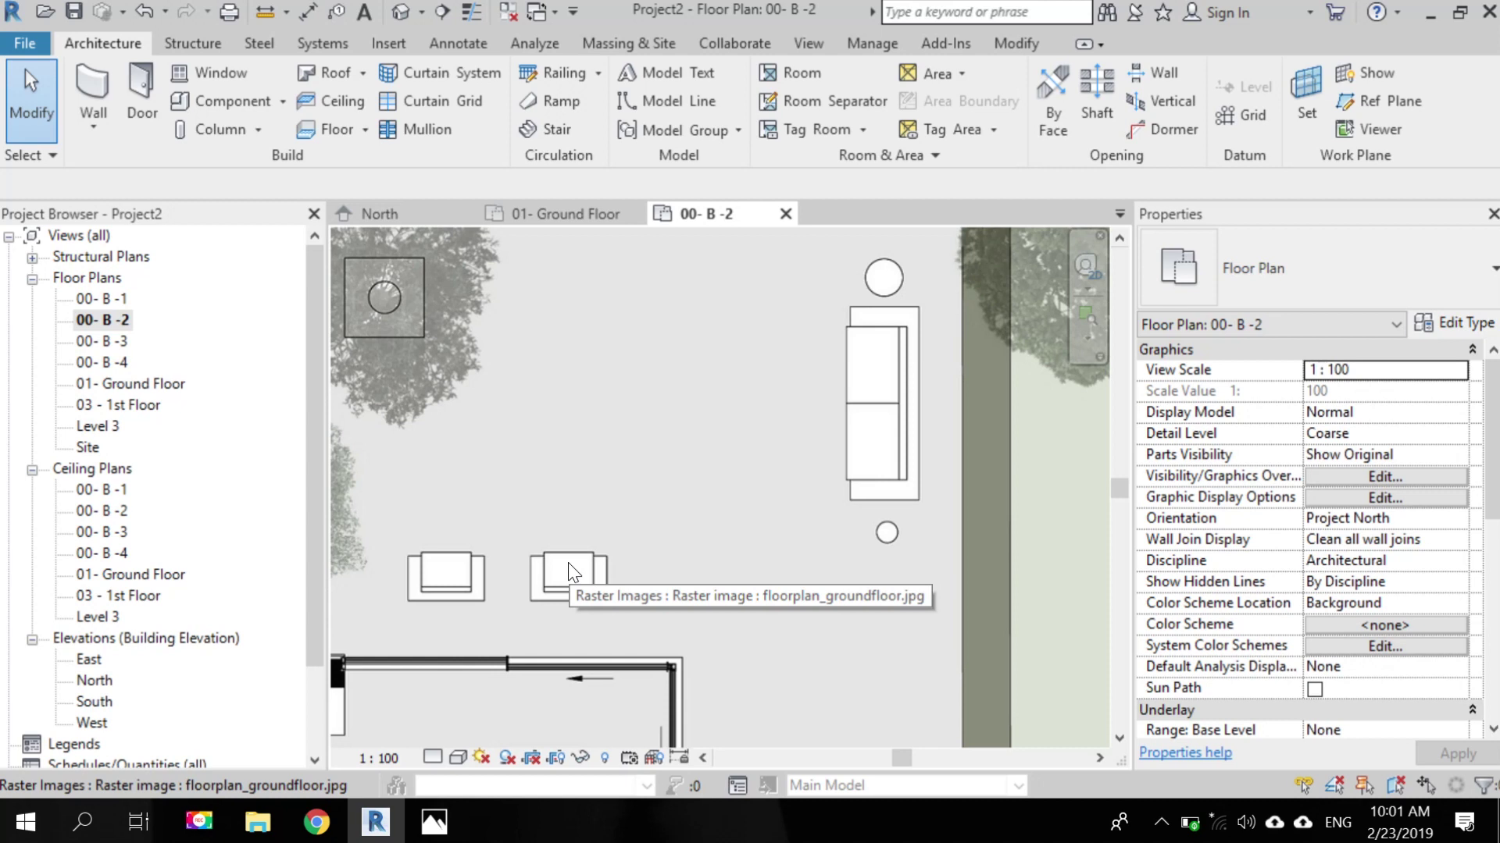
{"action": "middle_click_drag", "start_coordinate": [569, 562], "coordinate": [710, 330]}
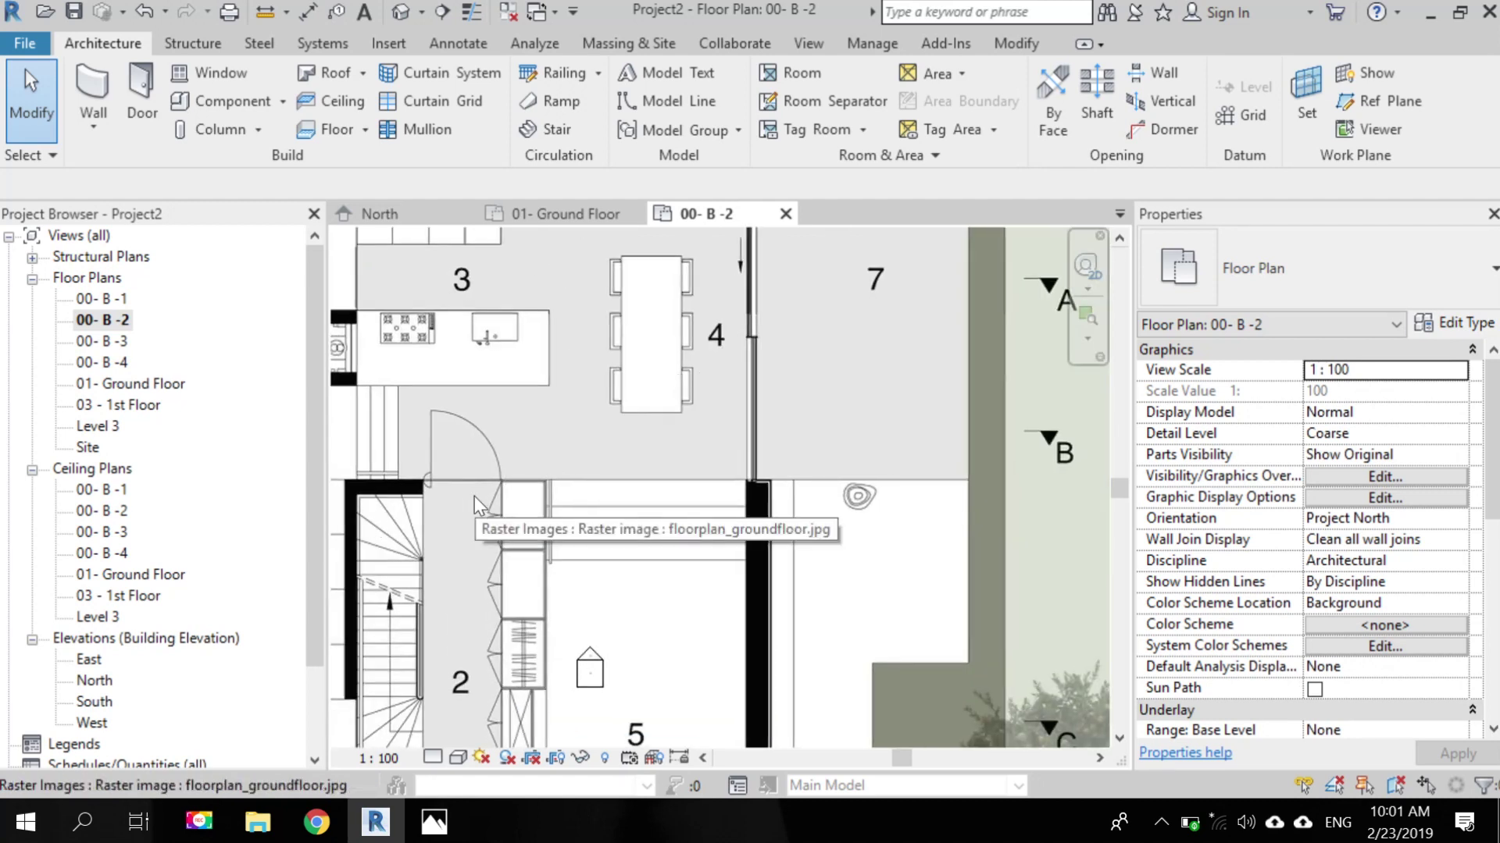
{"action": "scroll", "coordinate": [476, 467], "scroll_direction": "up", "scroll_amount": 5}
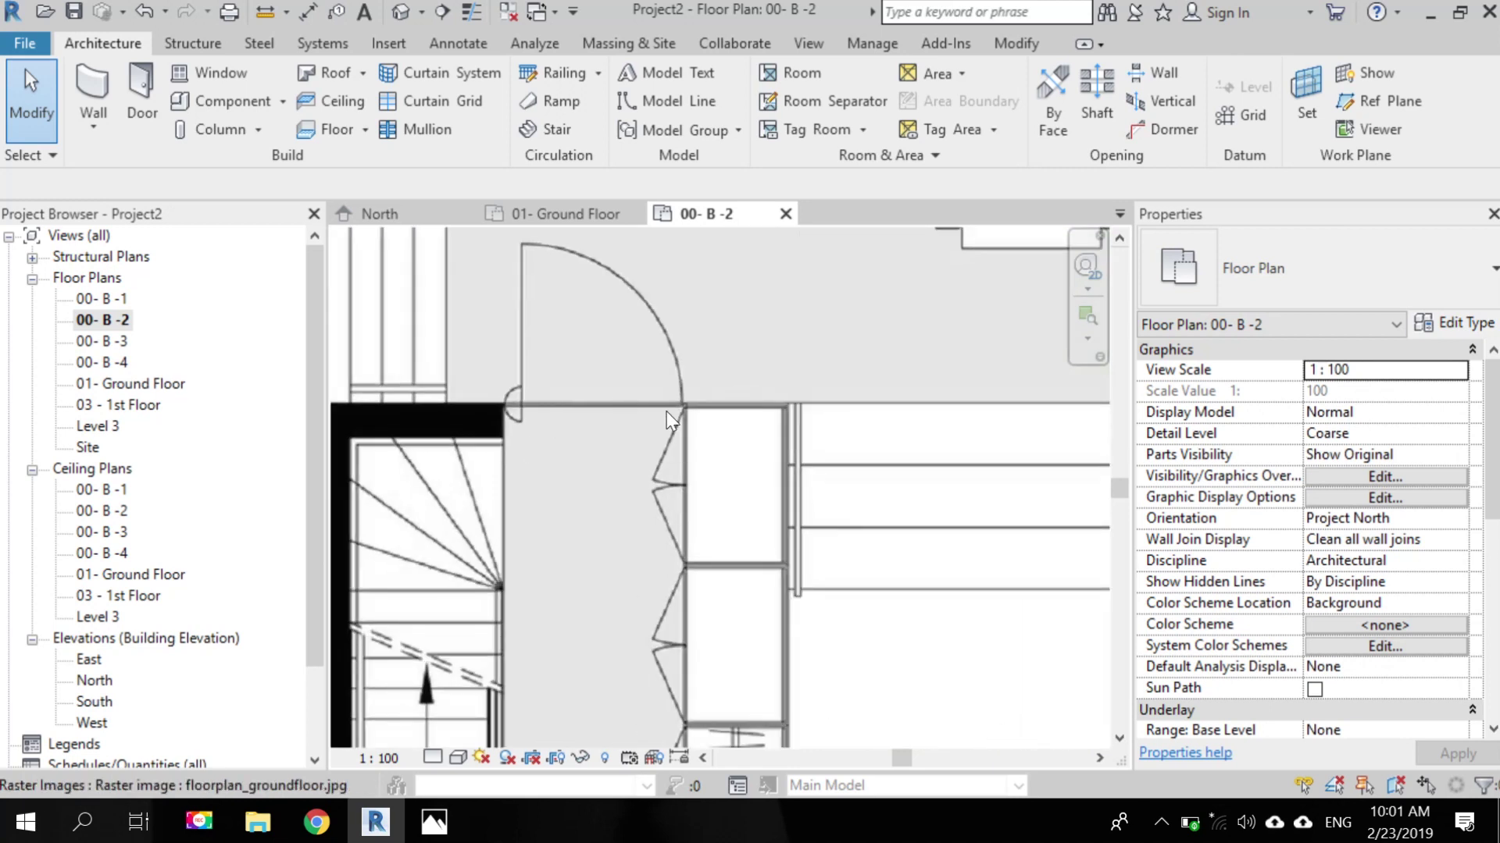
{"action": "middle_click_drag", "start_coordinate": [678, 420], "coordinate": [678, 322]}
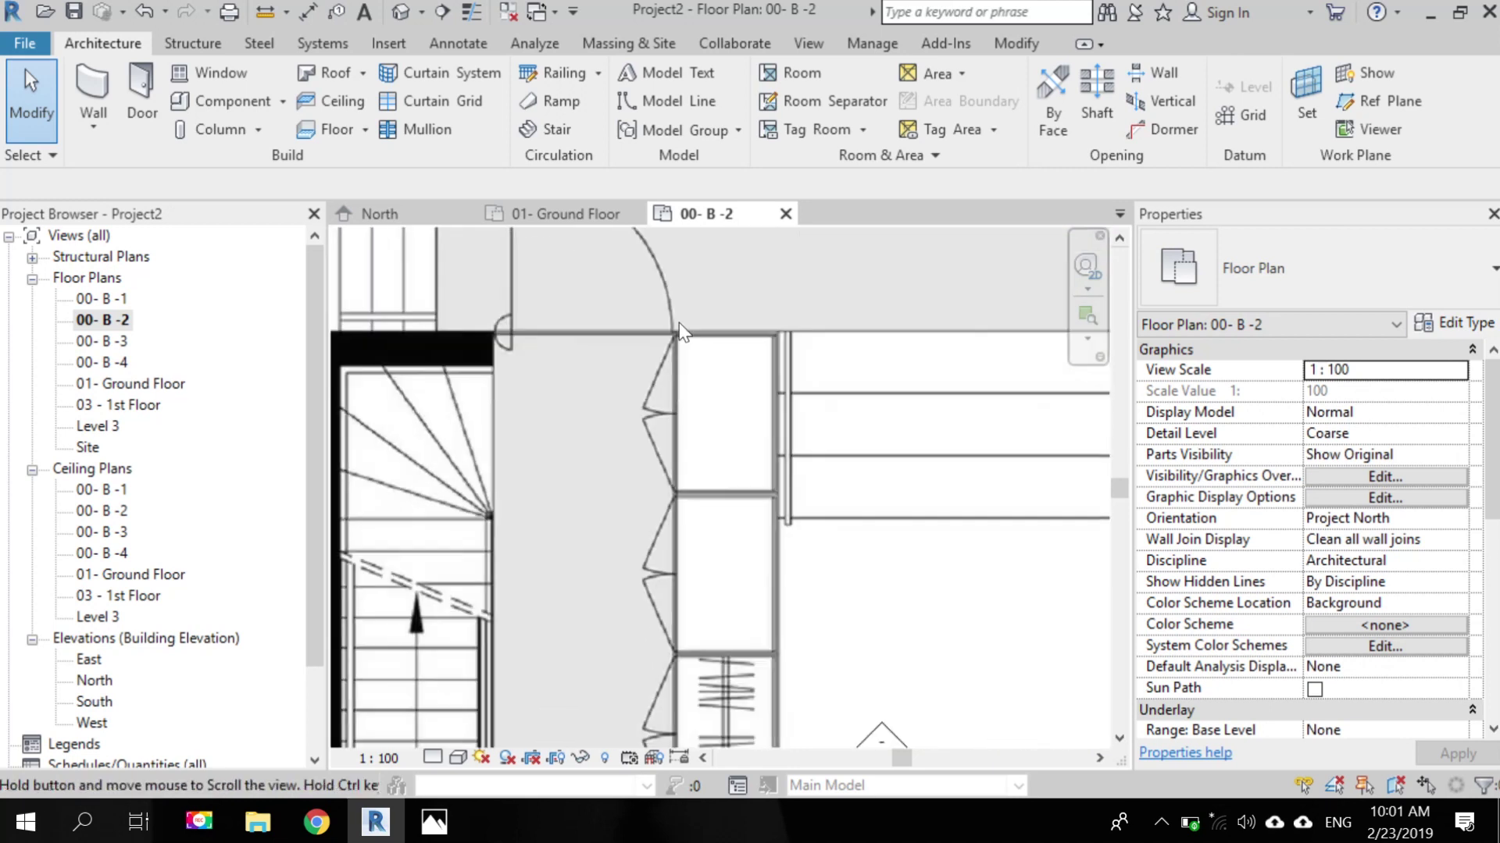
{"action": "scroll", "coordinate": [575, 278], "scroll_direction": "down", "scroll_amount": 1}
{"action": "scroll", "coordinate": [574, 584], "scroll_direction": "down", "scroll_amount": 2}
{"action": "middle_click_drag", "start_coordinate": [593, 431], "coordinate": [589, 617]}
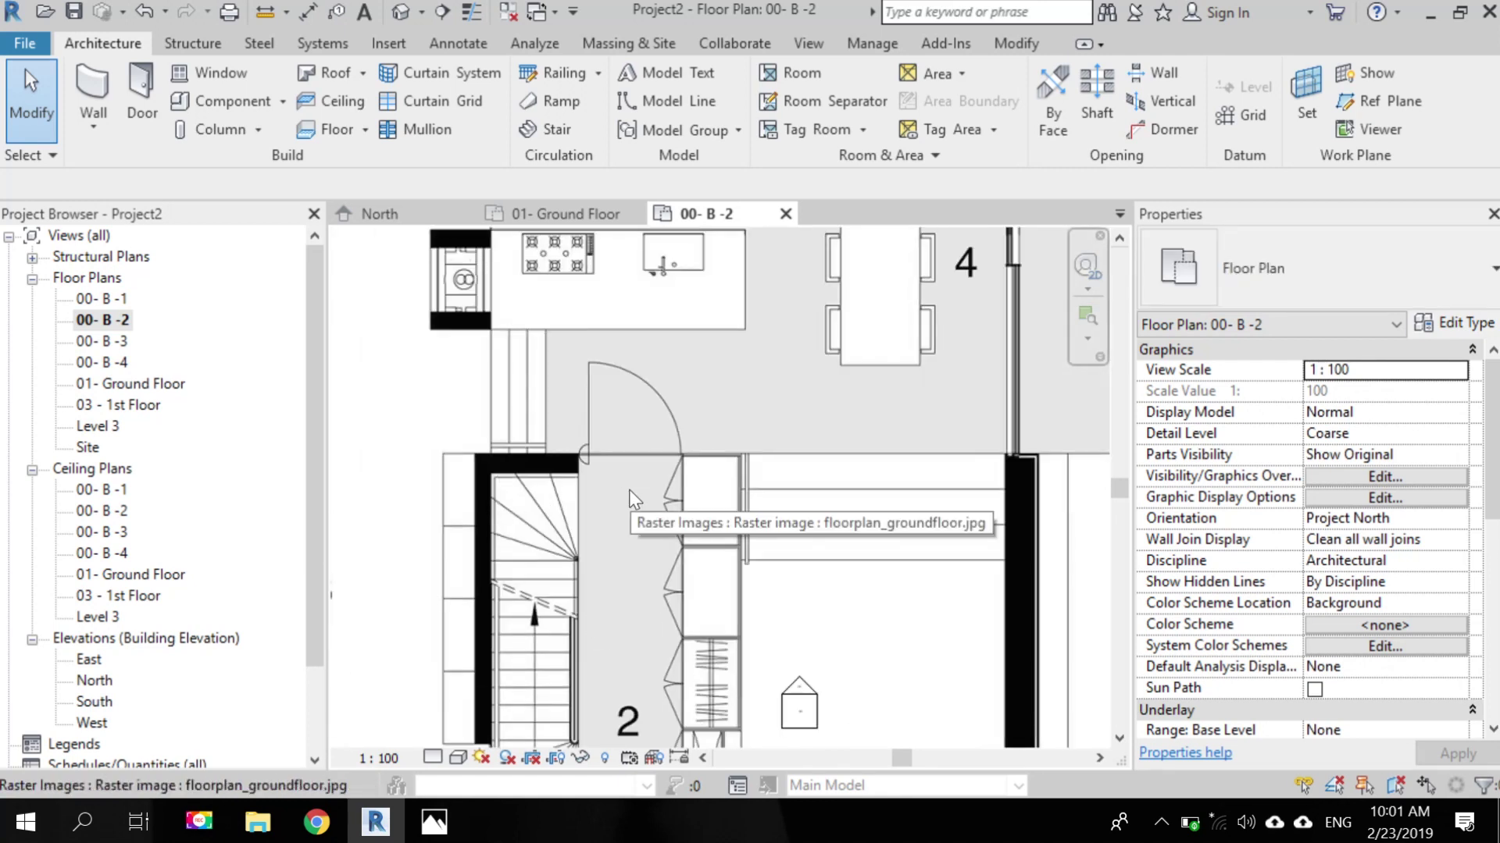
{"action": "scroll", "coordinate": [582, 460], "scroll_direction": "up", "scroll_amount": 4}
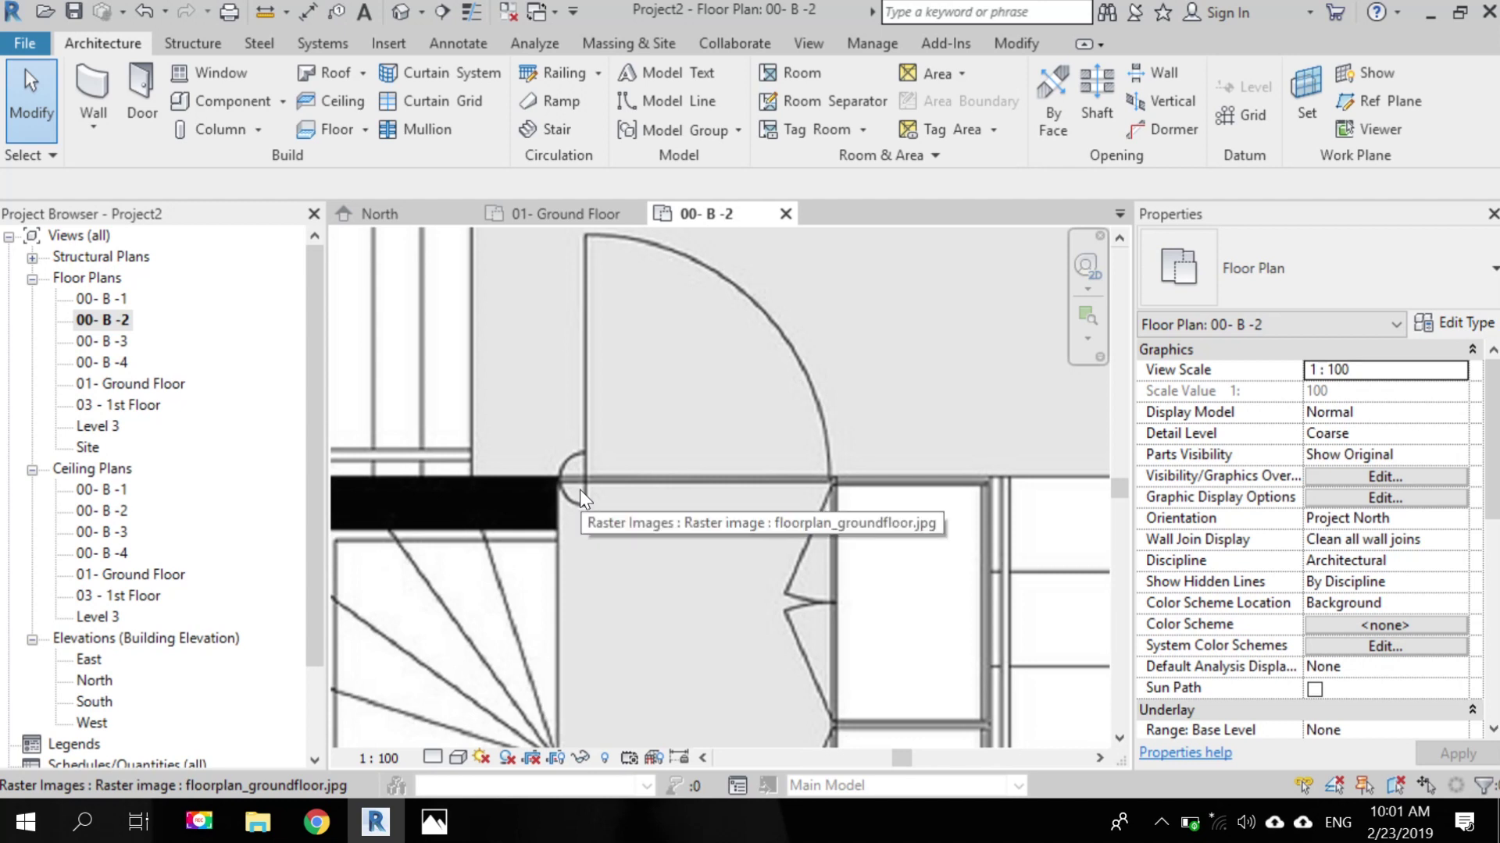
{"action": "scroll", "coordinate": [579, 490], "scroll_direction": "down", "scroll_amount": 3}
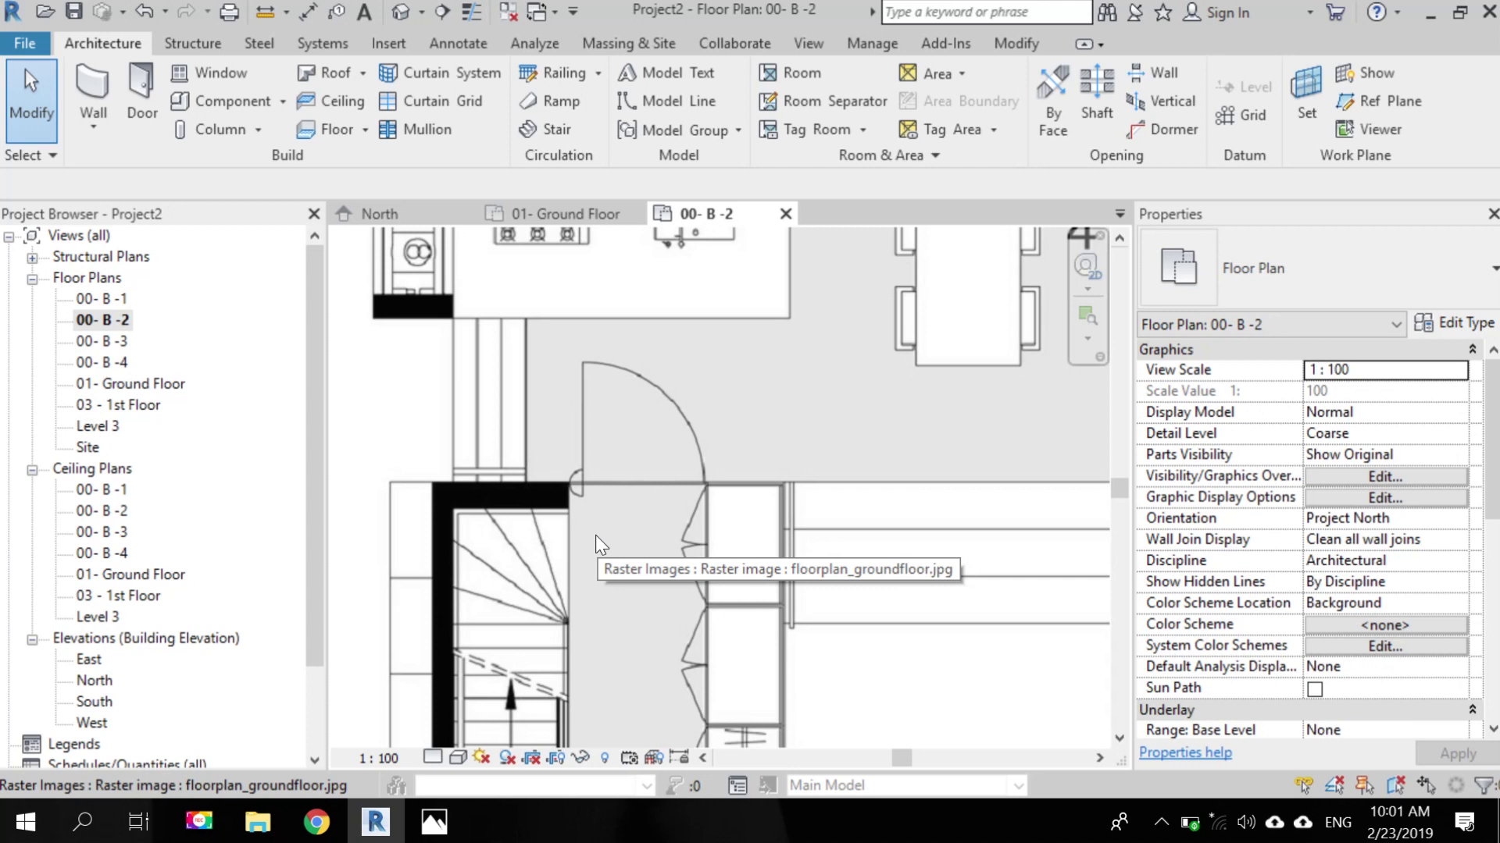
{"action": "scroll", "coordinate": [596, 536], "scroll_direction": "up", "scroll_amount": 2}
{"action": "scroll", "coordinate": [629, 547], "scroll_direction": "down", "scroll_amount": 3}
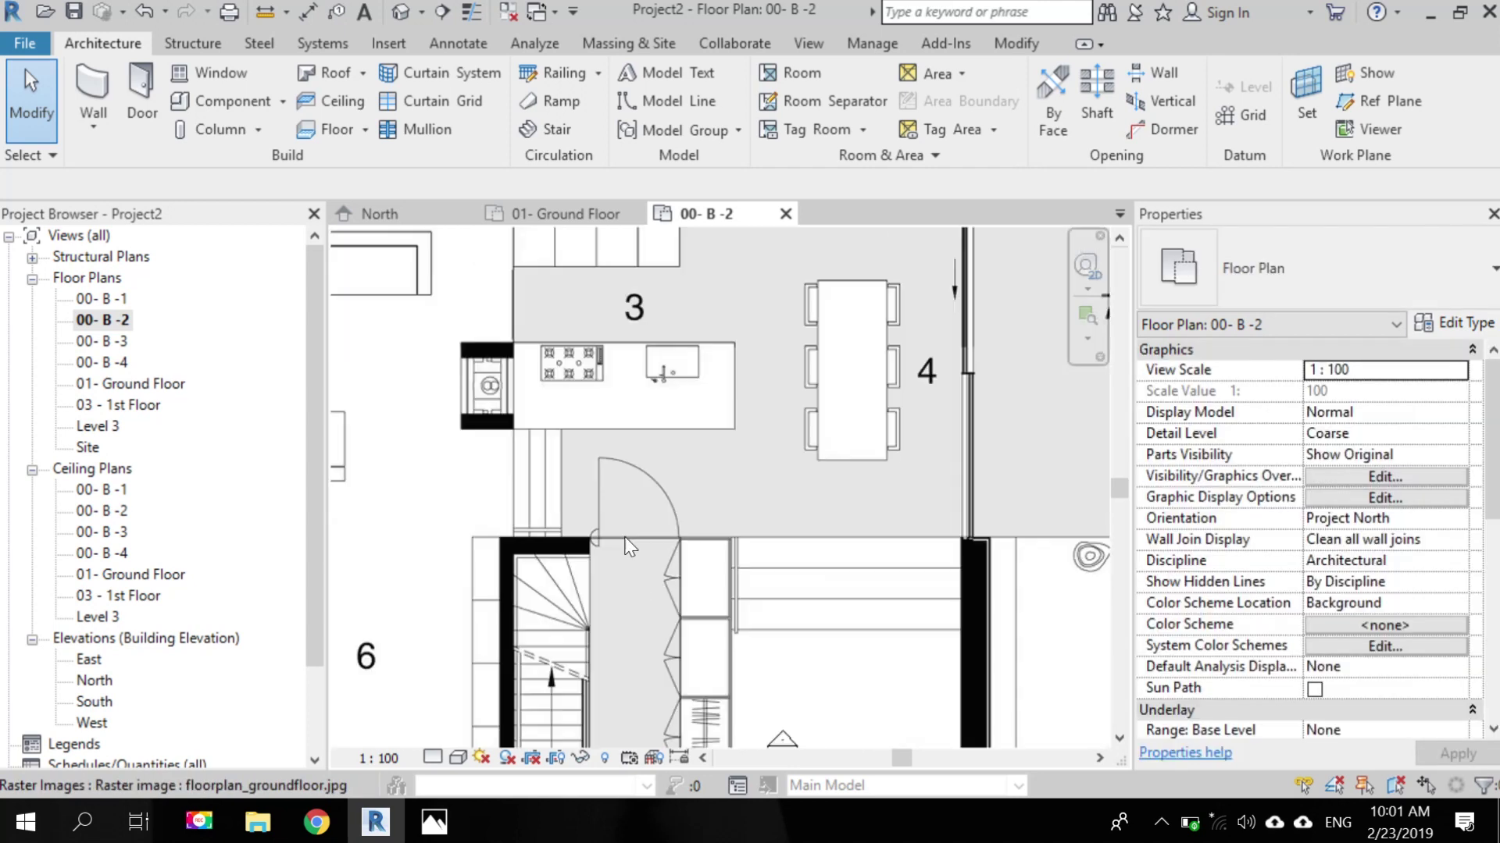
{"action": "scroll", "coordinate": [629, 547], "scroll_direction": "up", "scroll_amount": 3}
- Scale the ground floor image graphically, using the hallway door opening beside the staircase as reference and 1100 mm as its new length
{"action": "left_click", "coordinate": [584, 285]}
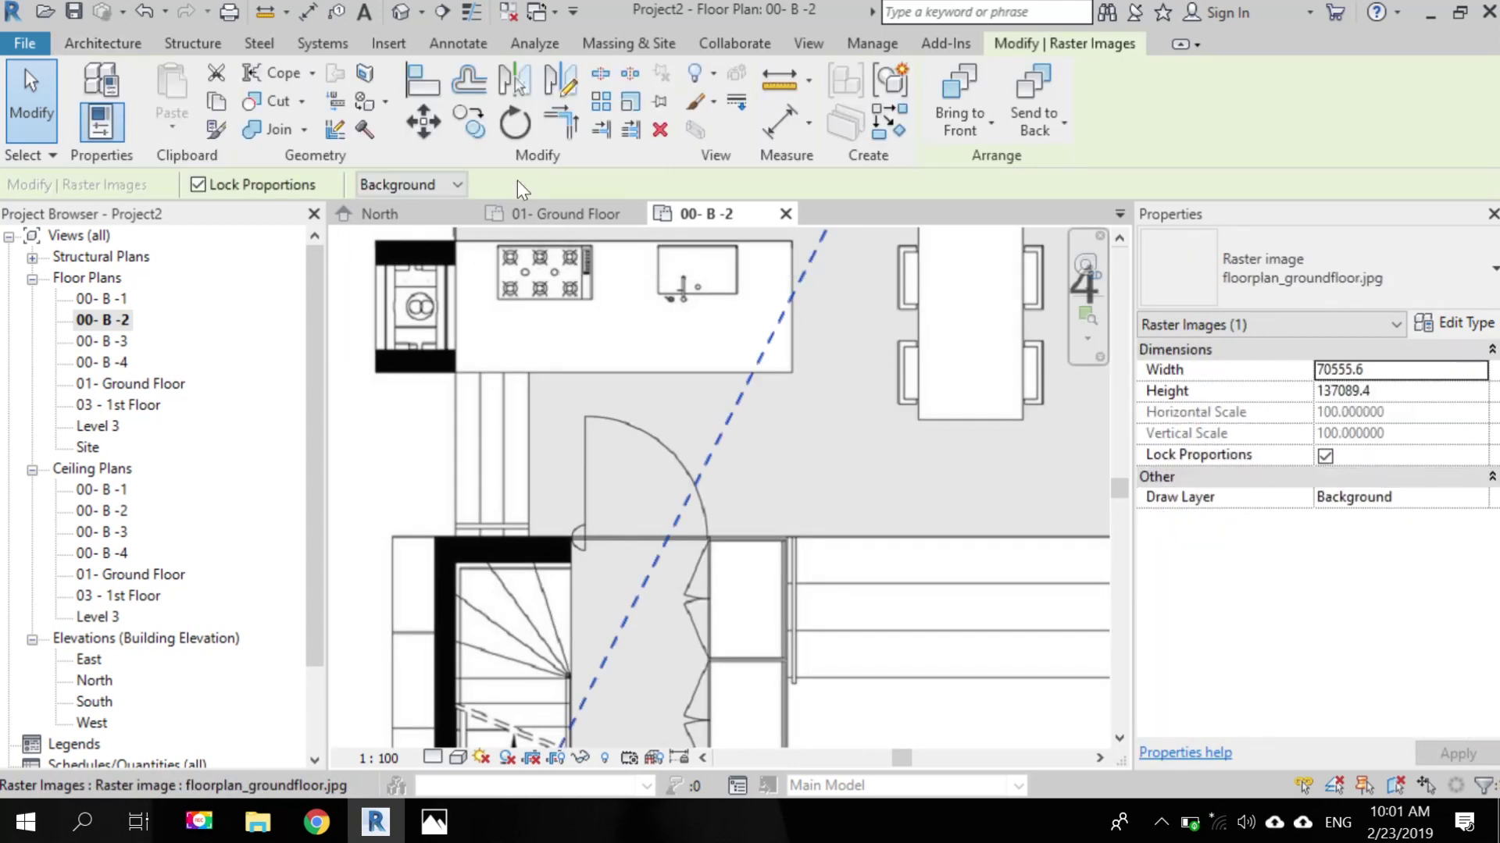
{"action": "left_click", "coordinate": [631, 101]}
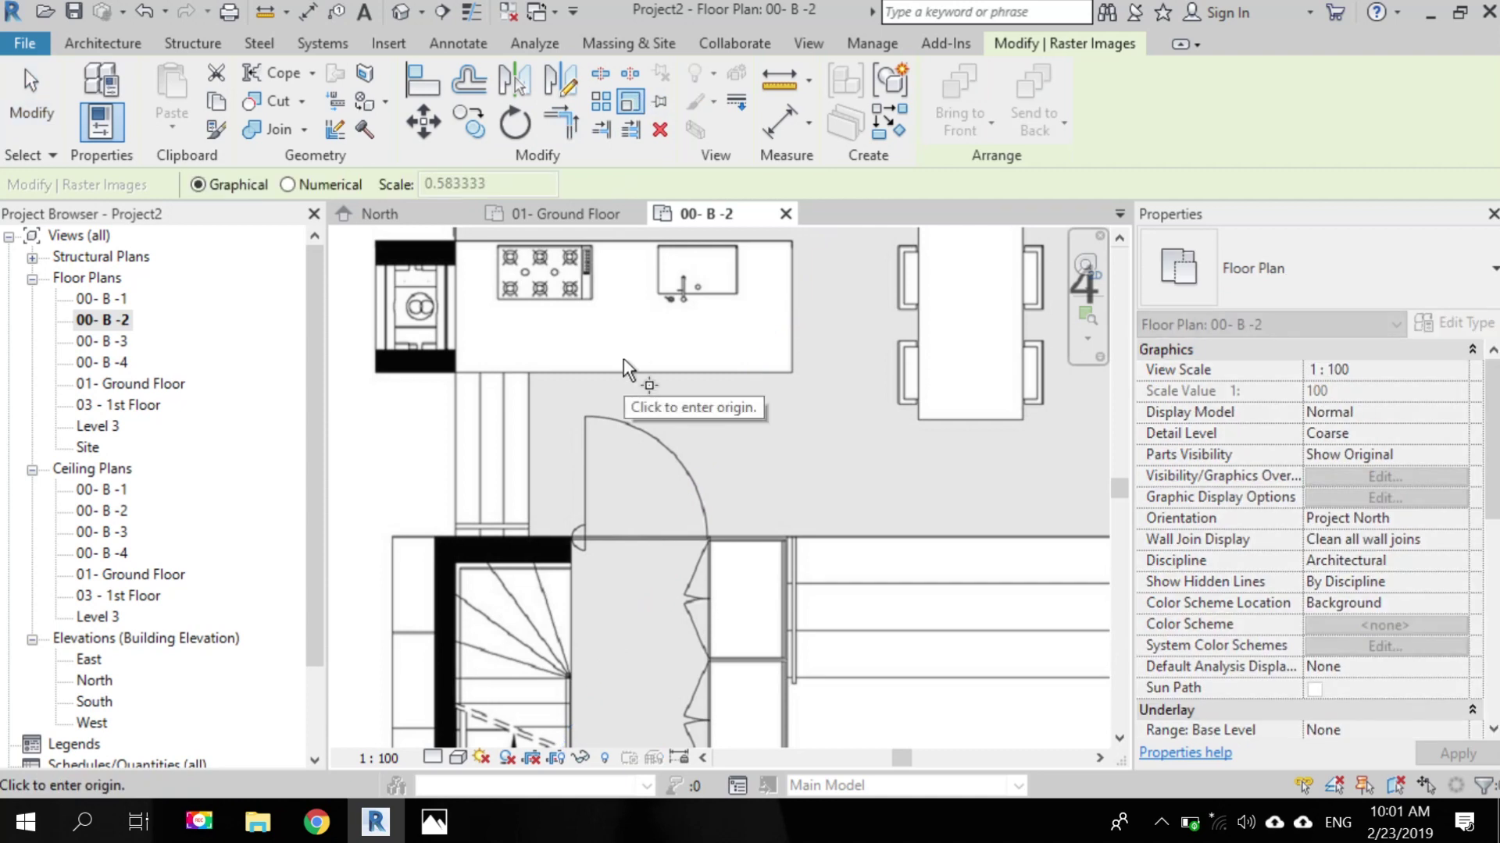
{"action": "key", "text": "Escape"}
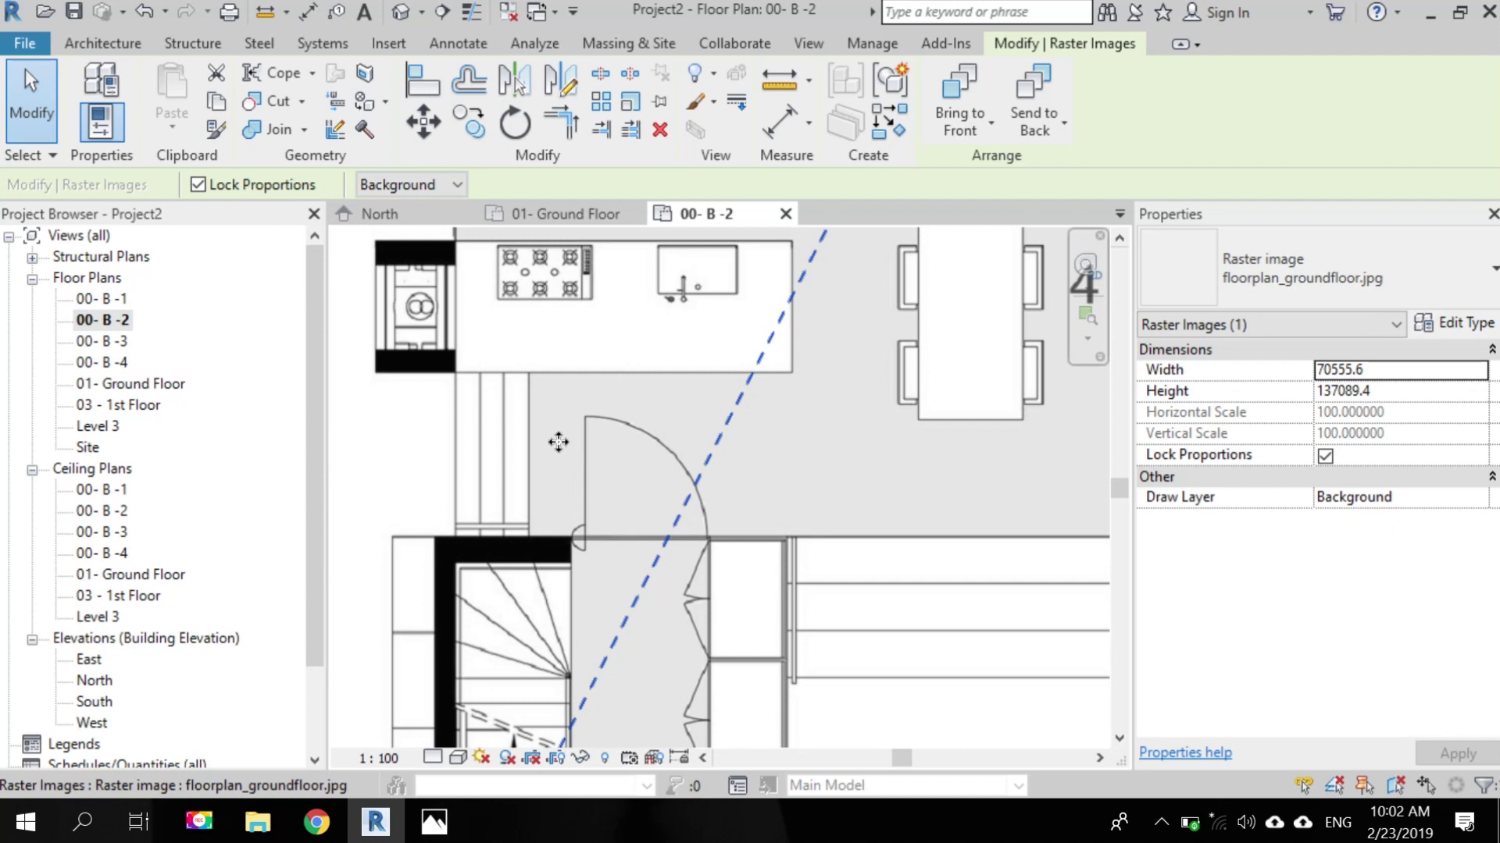
{"action": "middle_click_drag", "start_coordinate": [531, 500], "coordinate": [638, 428]}
{"action": "scroll", "coordinate": [638, 428], "scroll_direction": "up", "scroll_amount": 2}
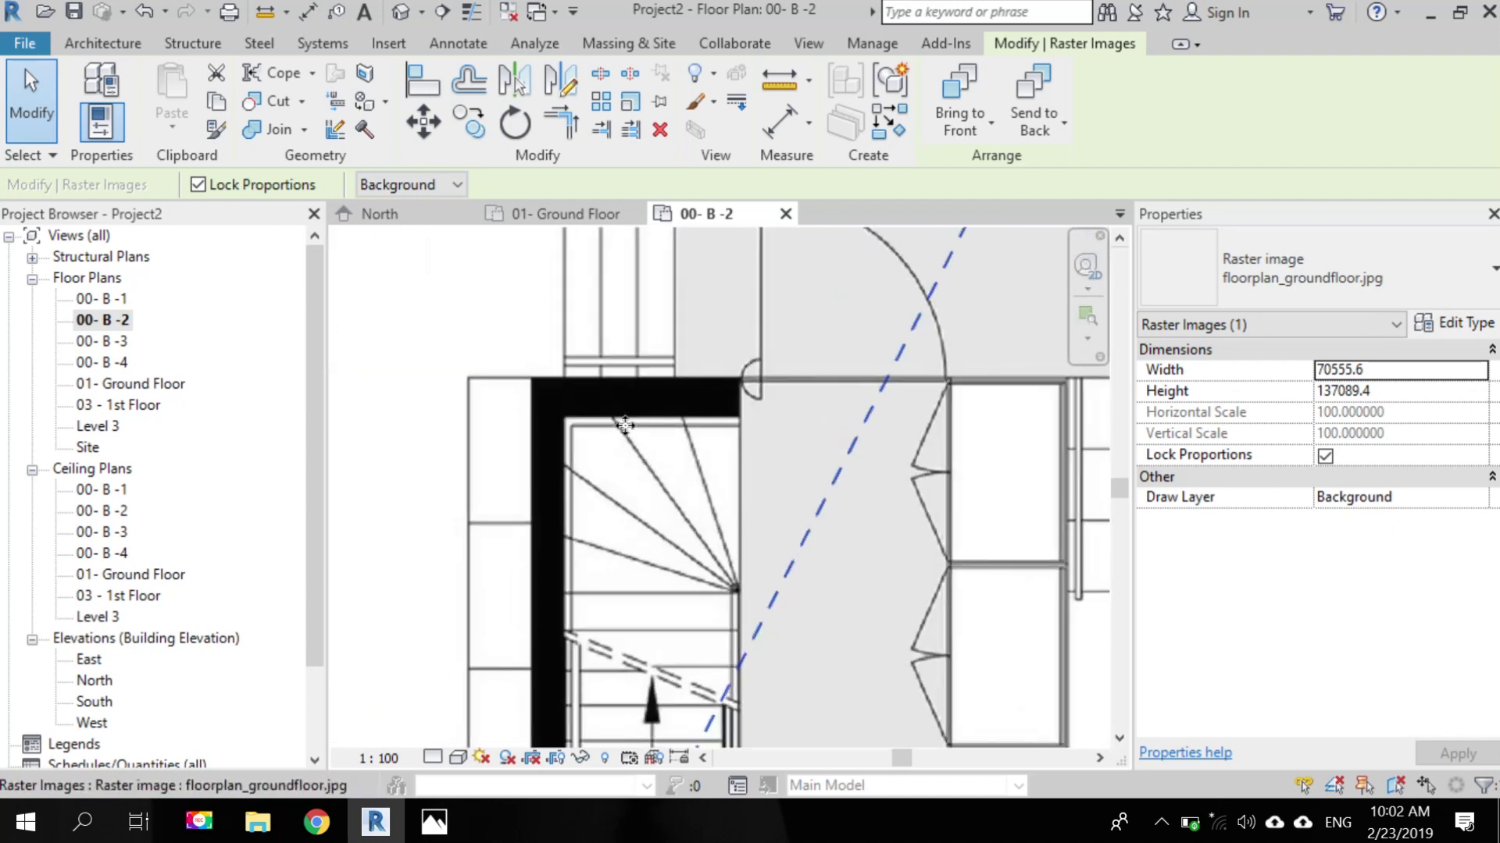
{"action": "middle_click_drag", "start_coordinate": [776, 489], "coordinate": [519, 445]}
{"action": "scroll", "coordinate": [857, 497], "scroll_direction": "down", "scroll_amount": 1}
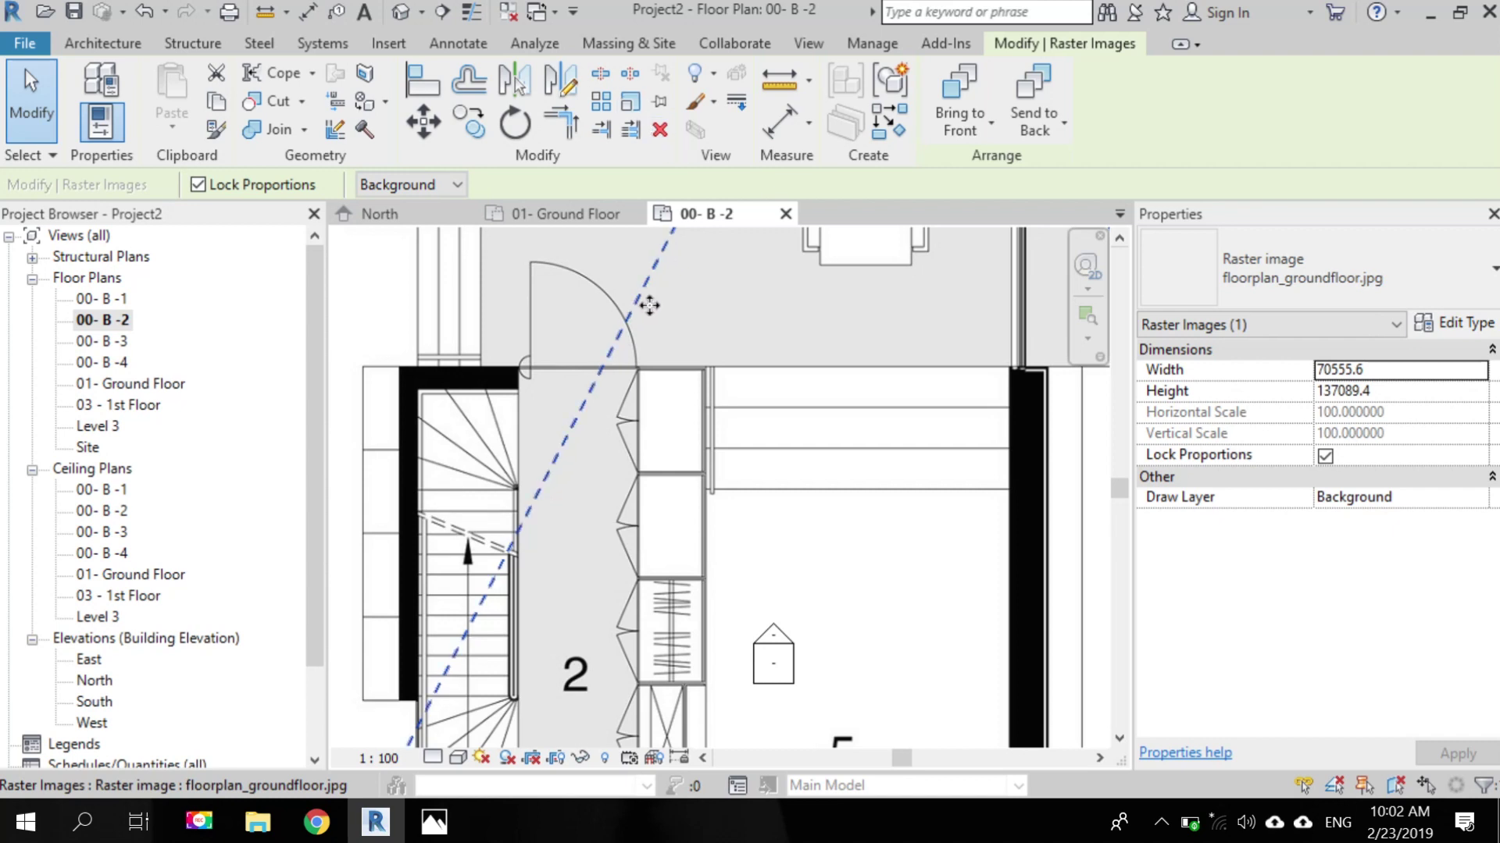
{"action": "scroll", "coordinate": [609, 312], "scroll_direction": "up", "scroll_amount": 3}
{"action": "left_click", "coordinate": [629, 102]}
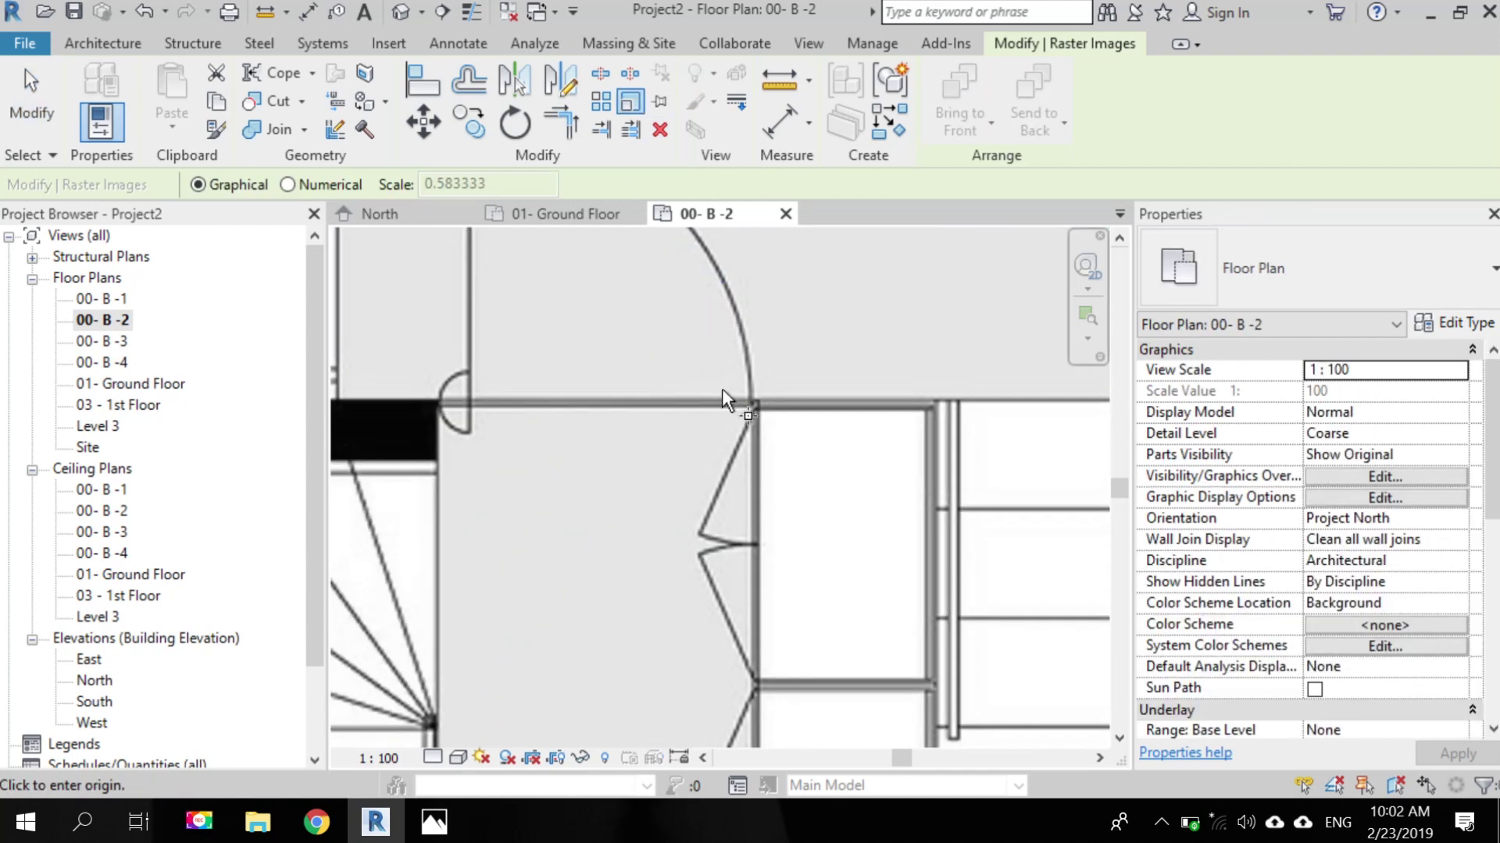
{"action": "left_click", "coordinate": [749, 403]}
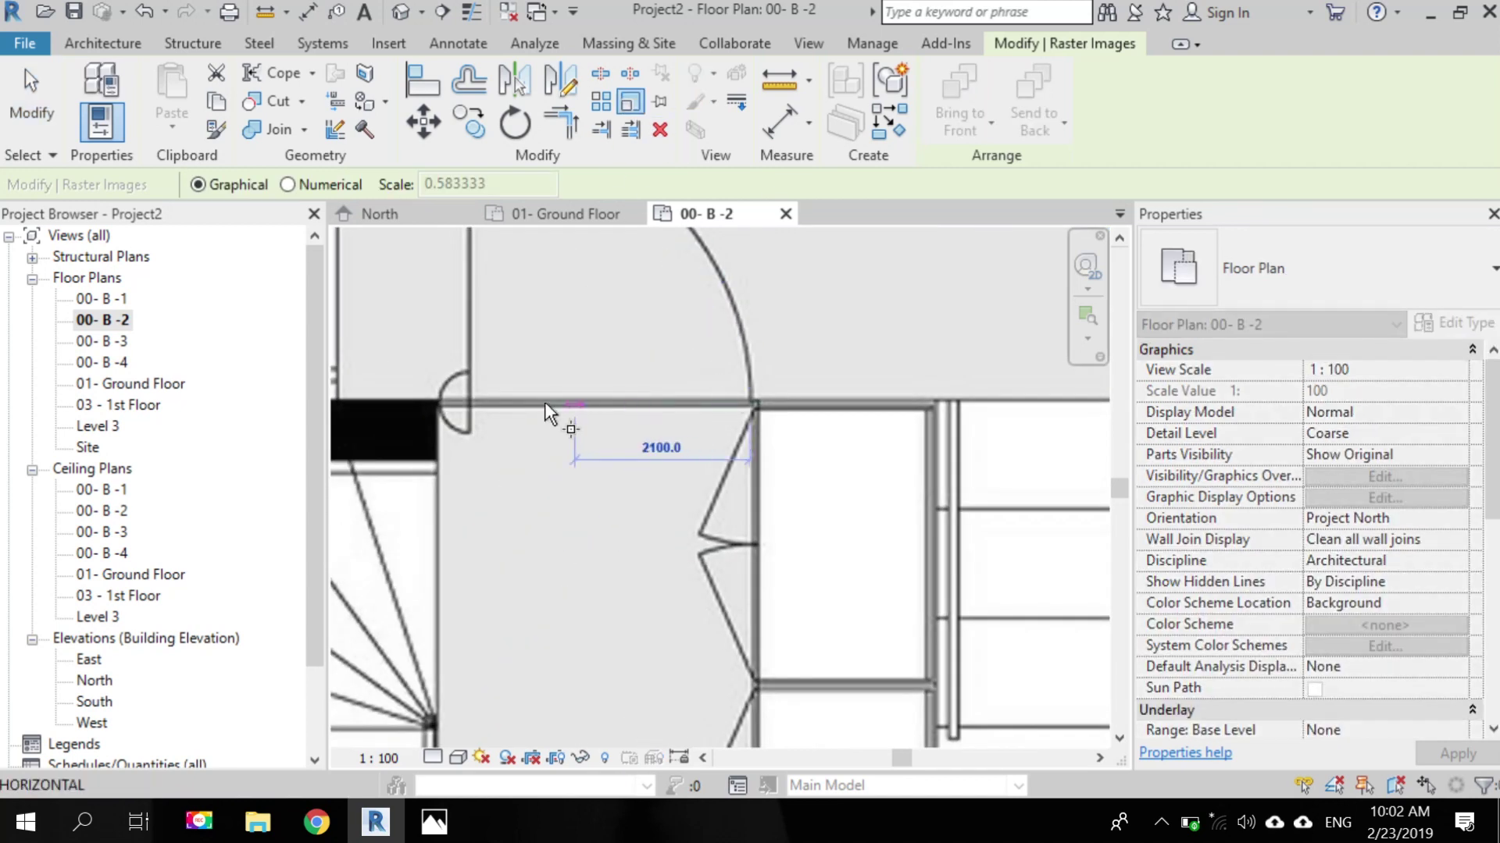
{"action": "left_click", "coordinate": [470, 399]}
{"action": "type", "text": "12"}
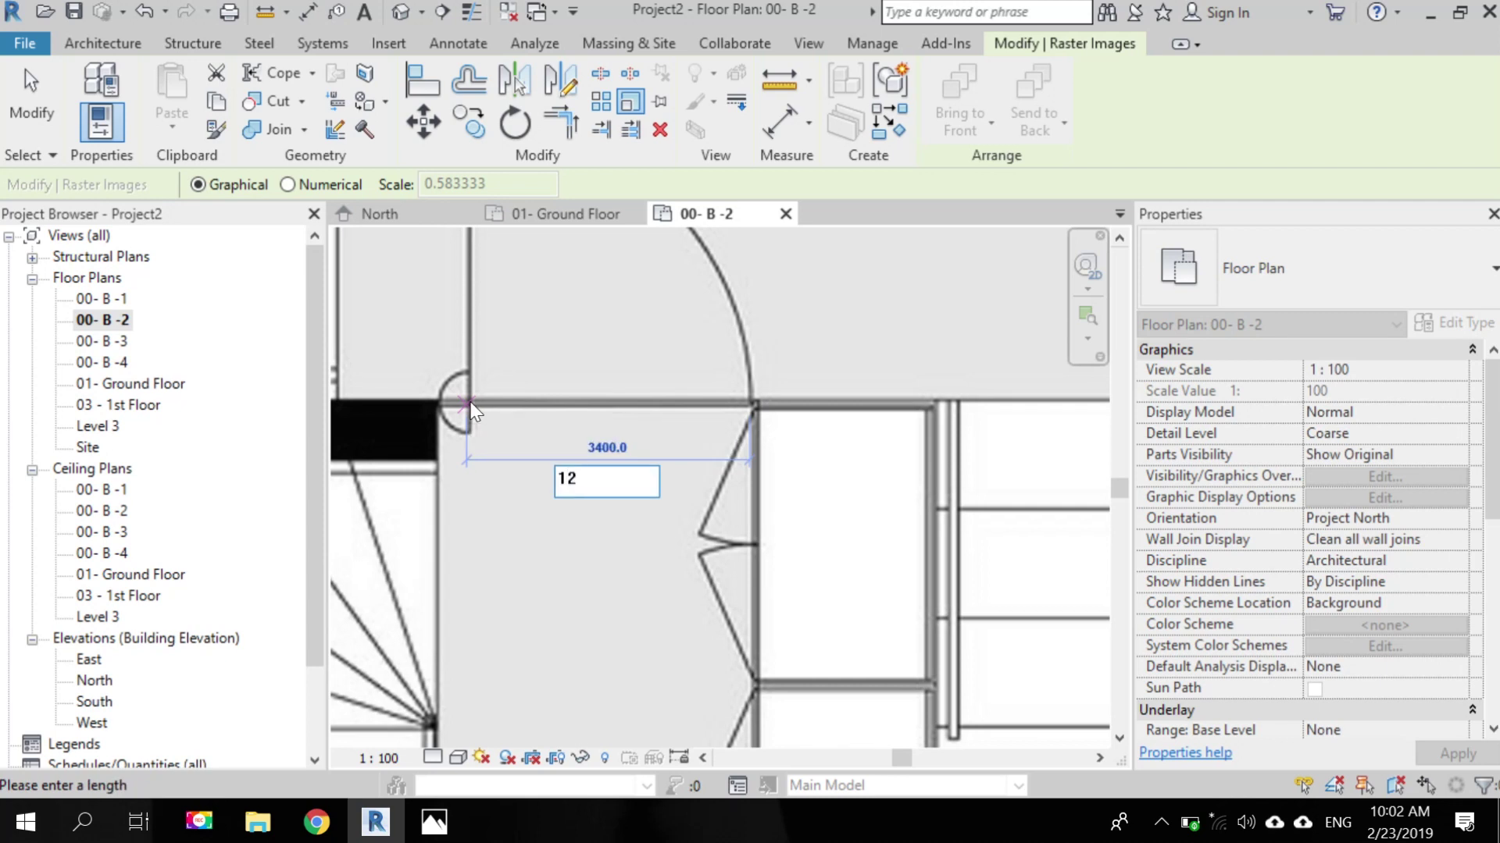
{"action": "key", "text": "BackSpace"}
{"action": "type", "text": "100"}
{"action": "key", "text": "Return"}
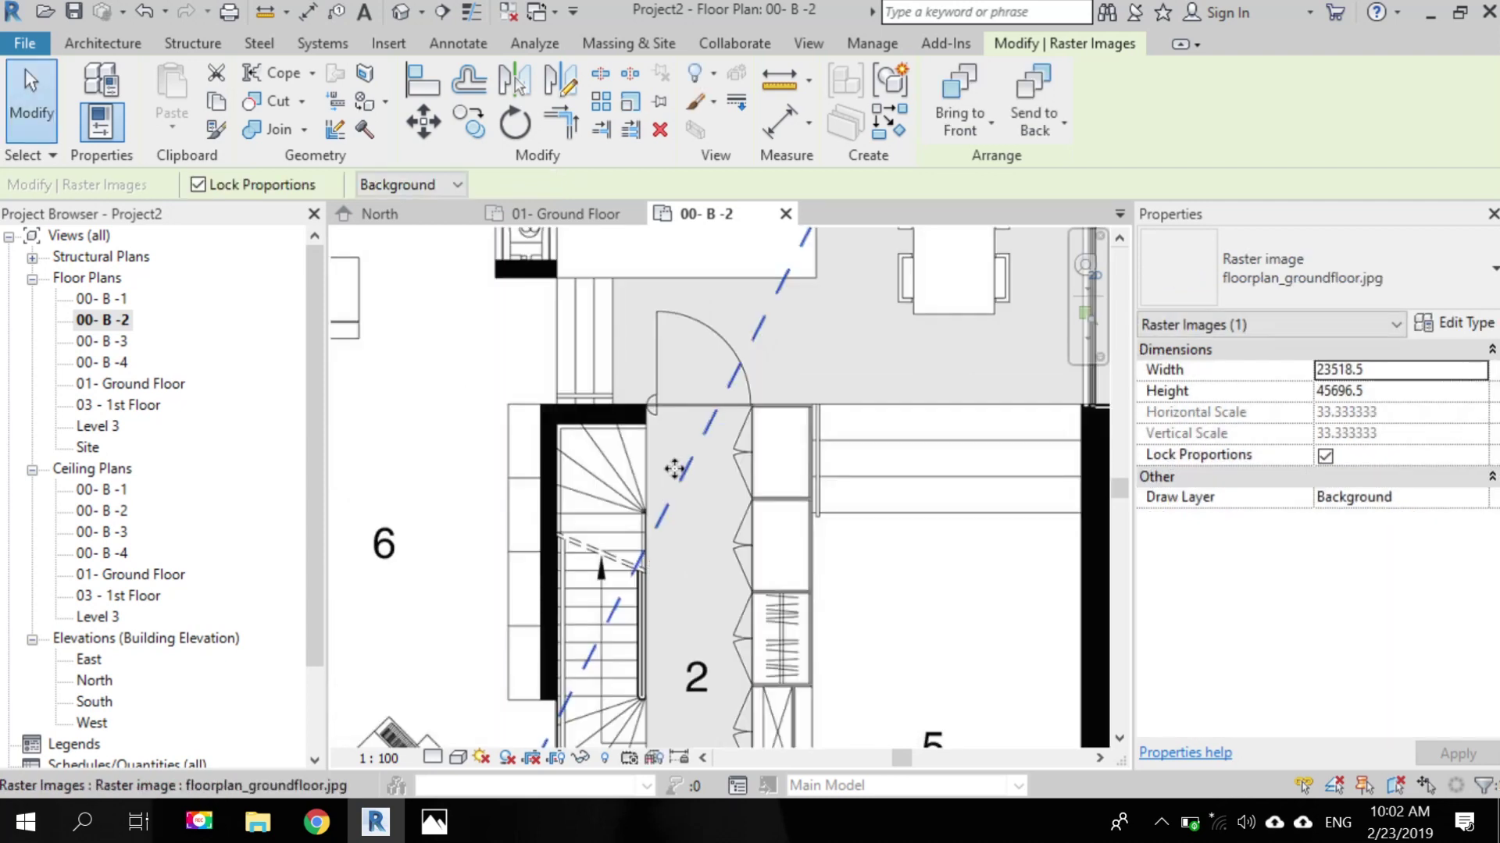
- Move the scaled ground floor image up so it sits between the four elevation markers
{"action": "scroll", "coordinate": [675, 470], "scroll_direction": "down", "scroll_amount": 3}
{"action": "key", "text": "Escape"}
{"action": "middle_click_drag", "start_coordinate": [582, 421], "coordinate": [554, 422]}
{"action": "scroll", "coordinate": [554, 414], "scroll_direction": "down", "scroll_amount": 3}
{"action": "scroll", "coordinate": [585, 439], "scroll_direction": "up", "scroll_amount": 1}
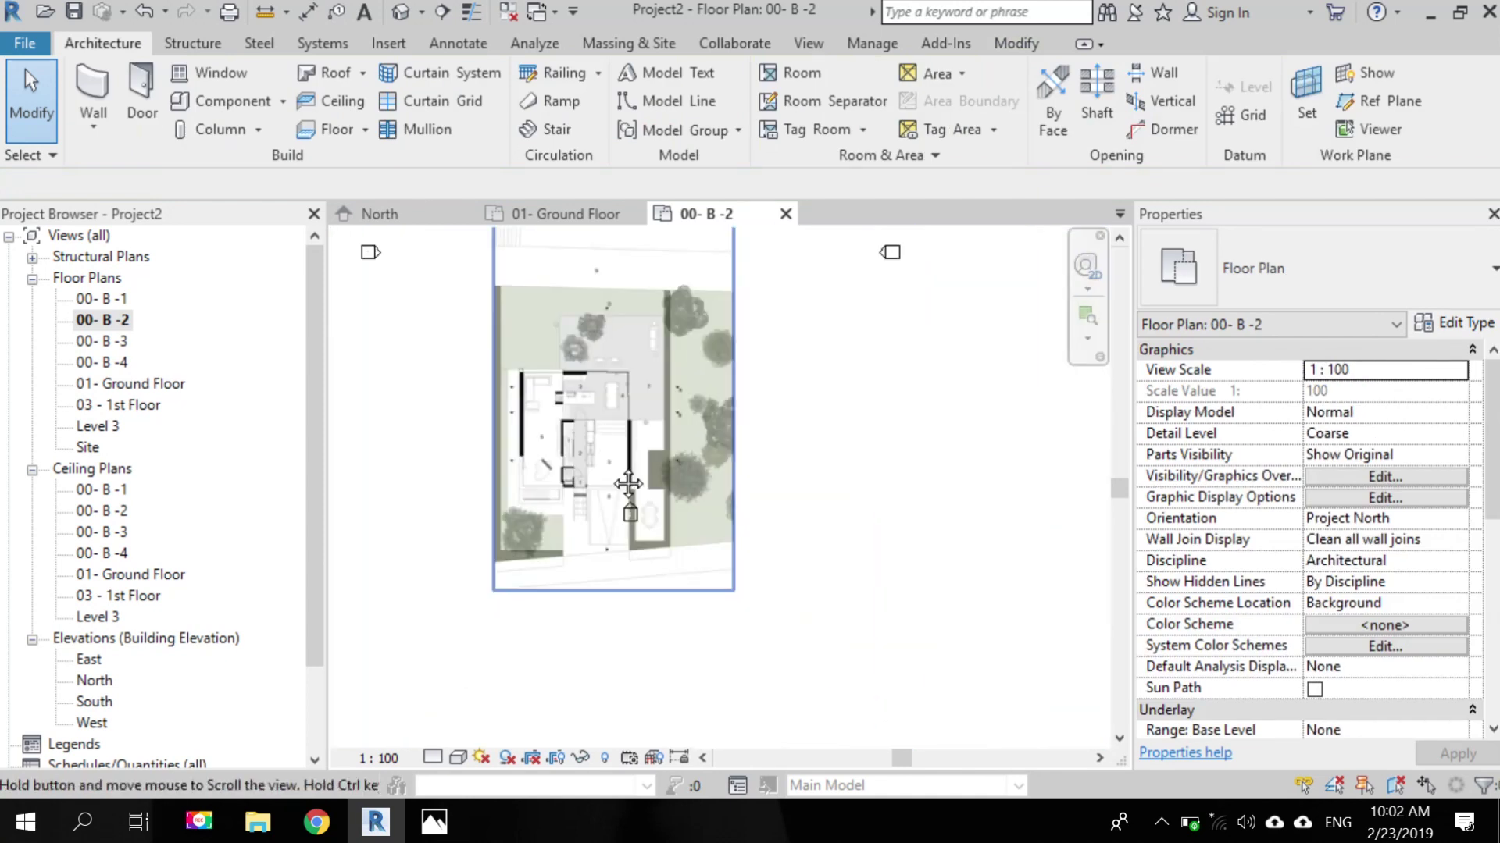
{"action": "scroll", "coordinate": [628, 587], "scroll_direction": "up", "scroll_amount": 1}
{"action": "scroll", "coordinate": [628, 587], "scroll_direction": "down", "scroll_amount": 1}
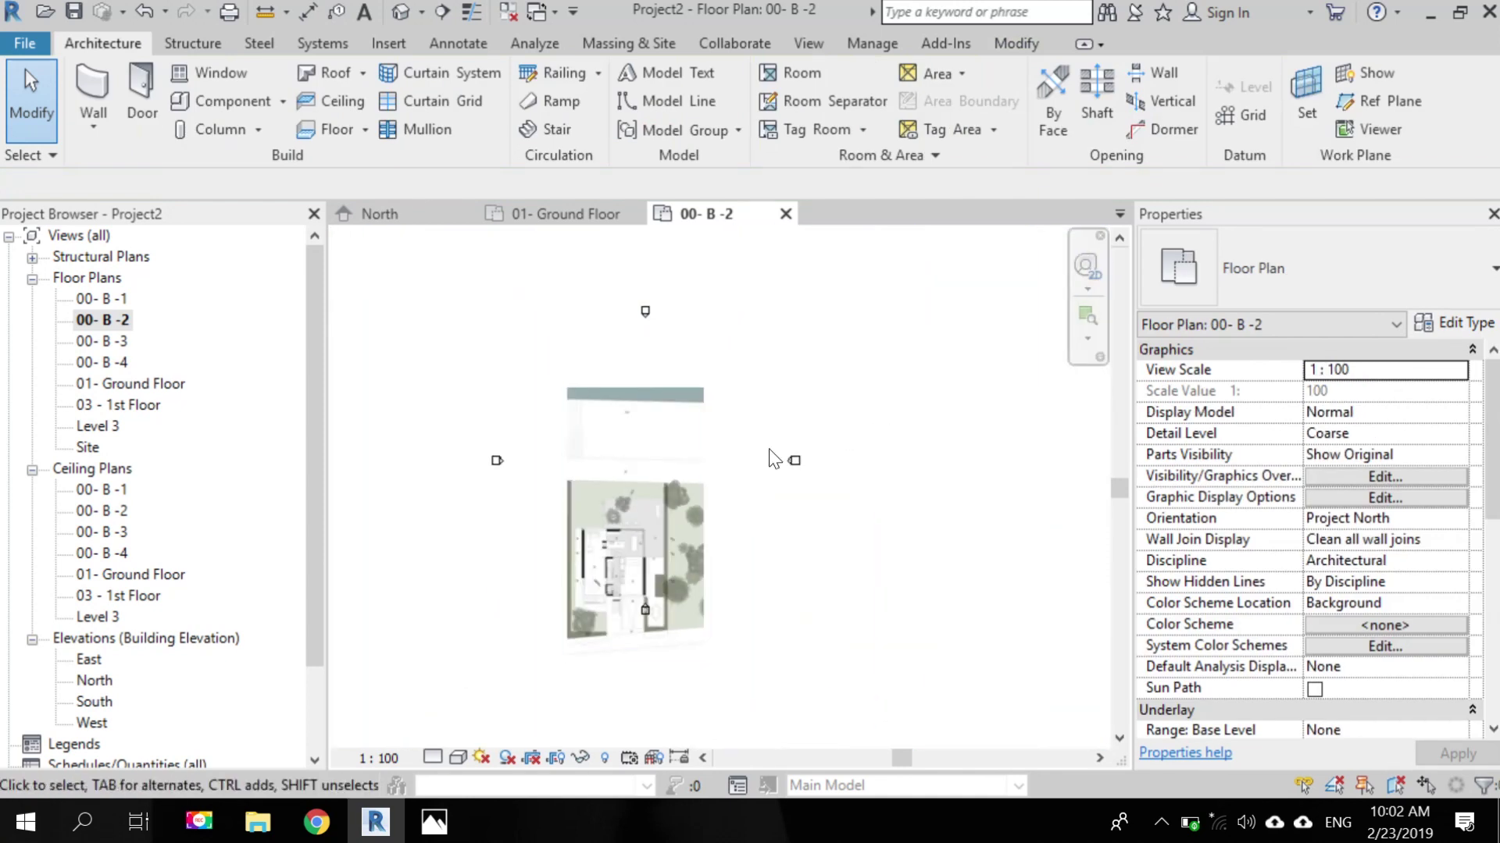
{"action": "left_click", "coordinate": [607, 523]}
{"action": "left_click_drag", "start_coordinate": [634, 555], "coordinate": [653, 461]}
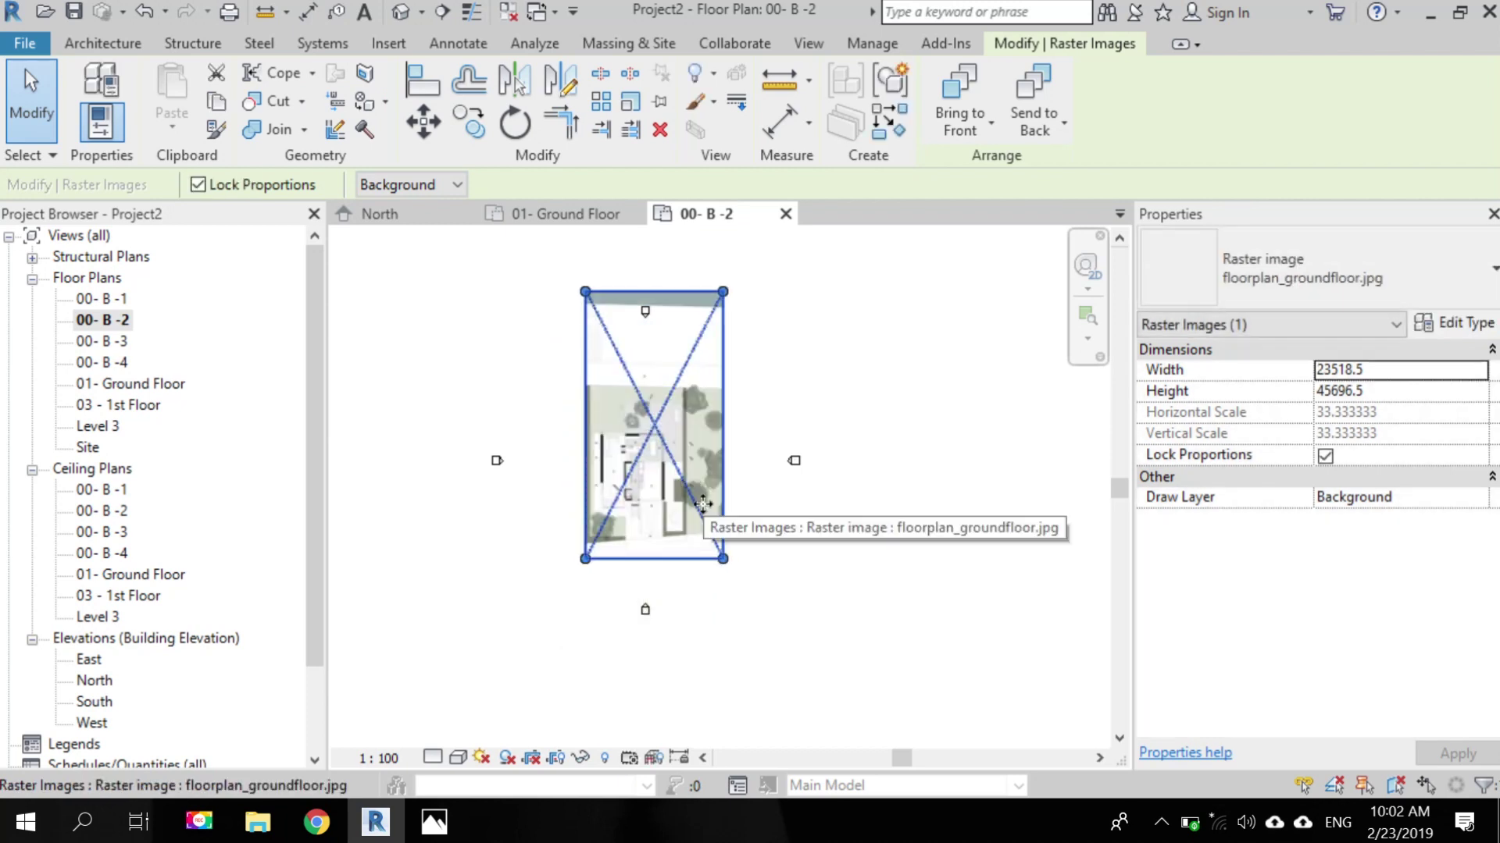
{"action": "left_click", "coordinate": [753, 557]}
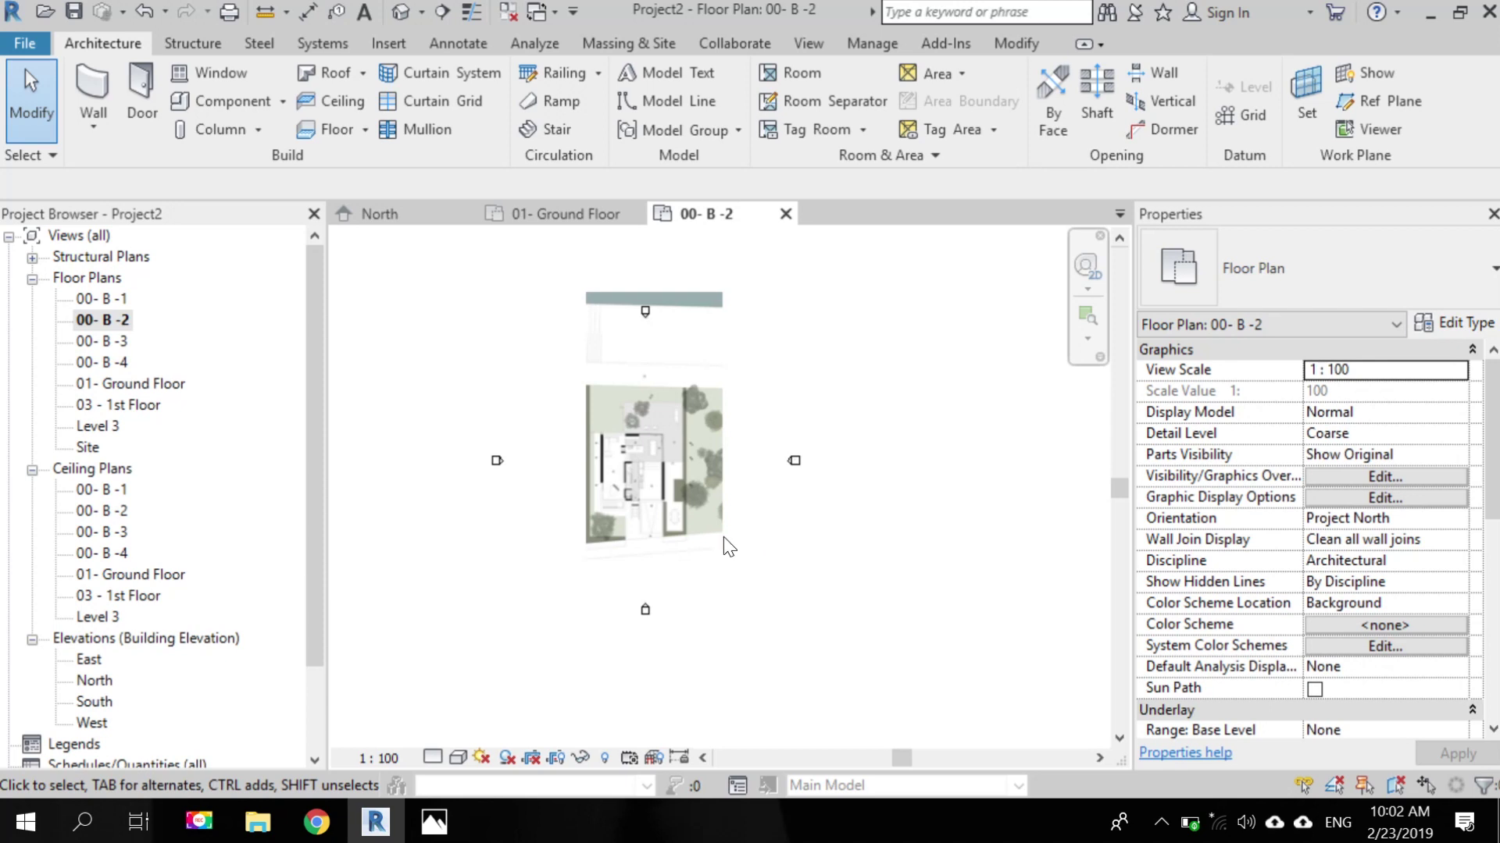
- Pin the ground floor image in place and test the lock by trying to move it
{"action": "left_click", "coordinate": [681, 507]}
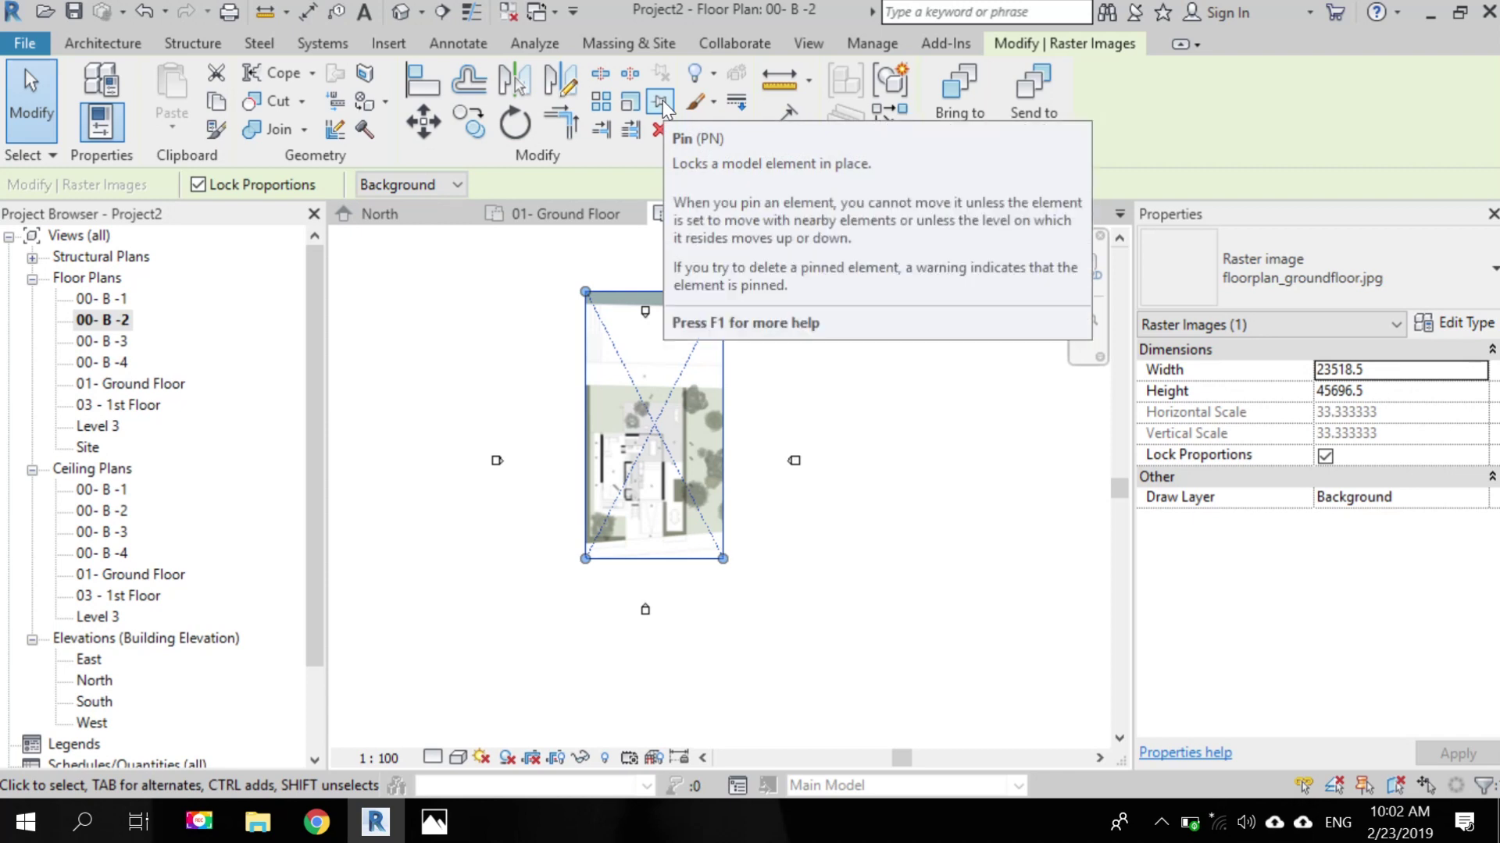
{"action": "left_click", "coordinate": [661, 103]}
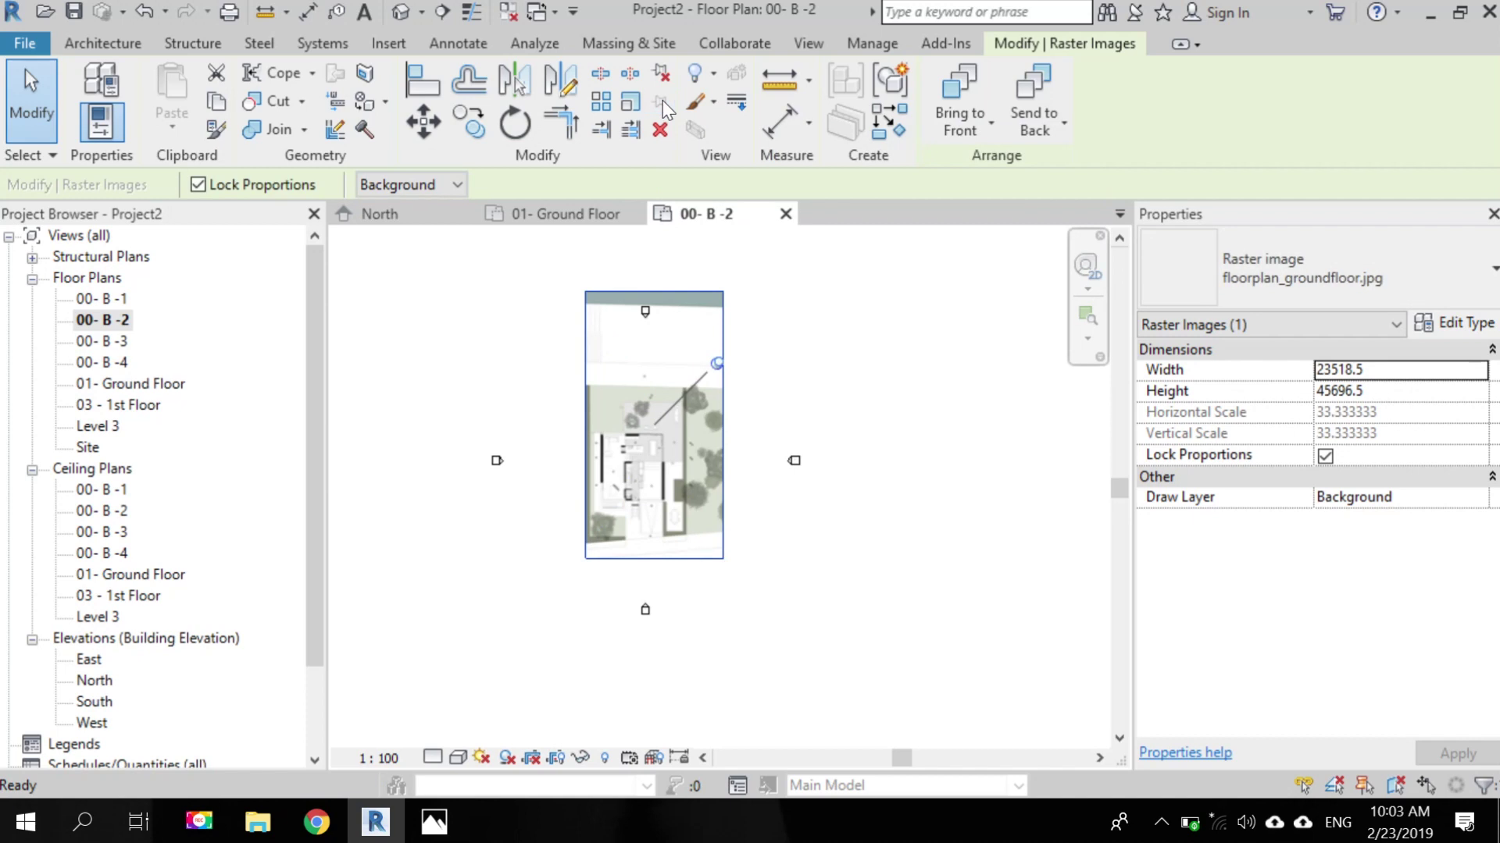
{"action": "left_click", "coordinate": [760, 385]}
{"action": "left_click_drag", "start_coordinate": [706, 392], "coordinate": [872, 327]}
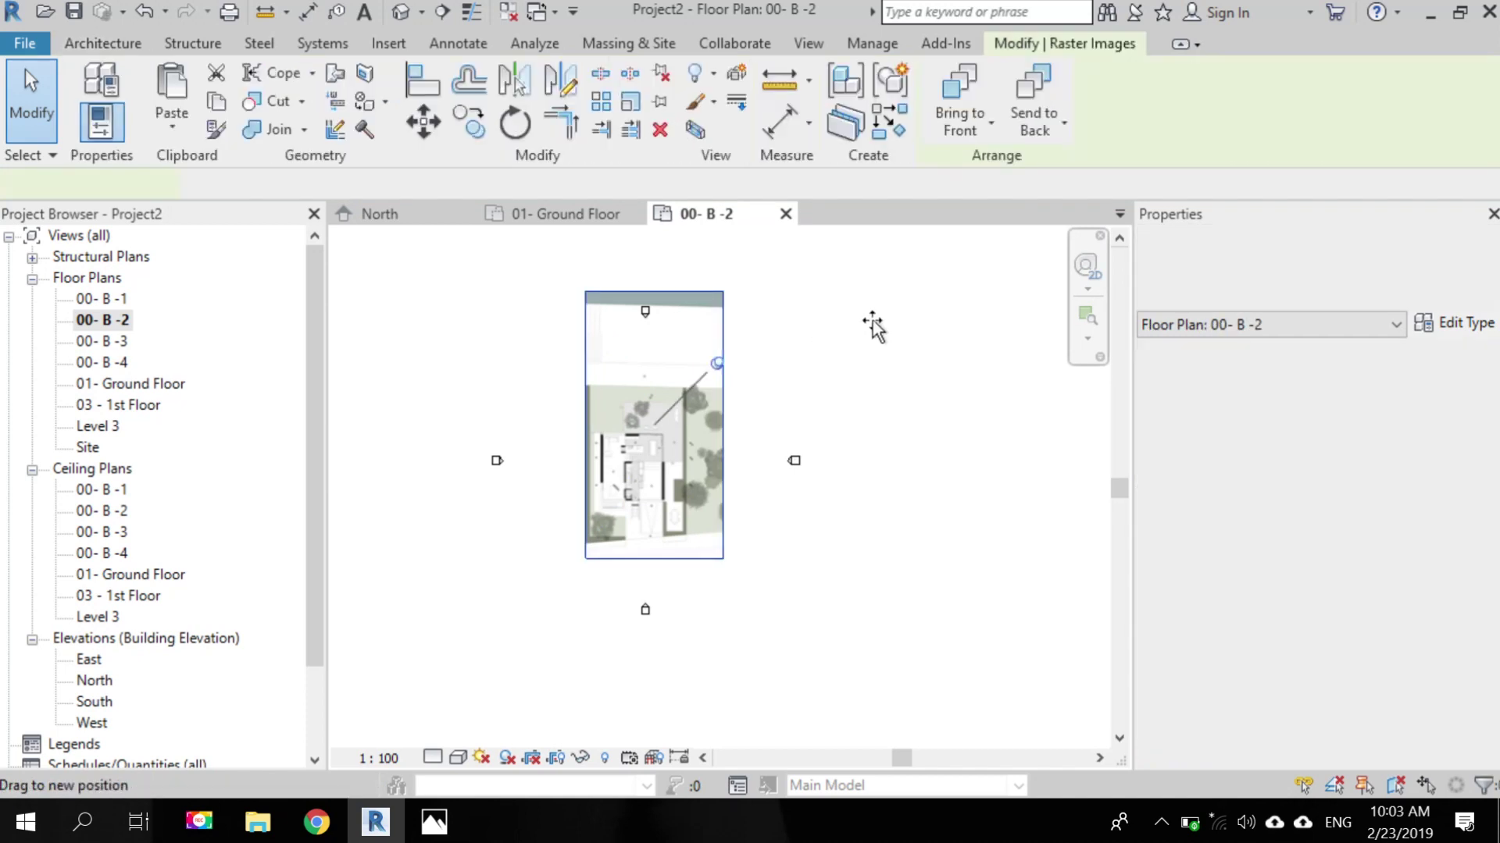
- Turn off selection of pinned elements and test it with a crossing selection over the pinned ground floor image
{"action": "left_click_drag", "start_coordinate": [723, 411], "coordinate": [846, 359]}
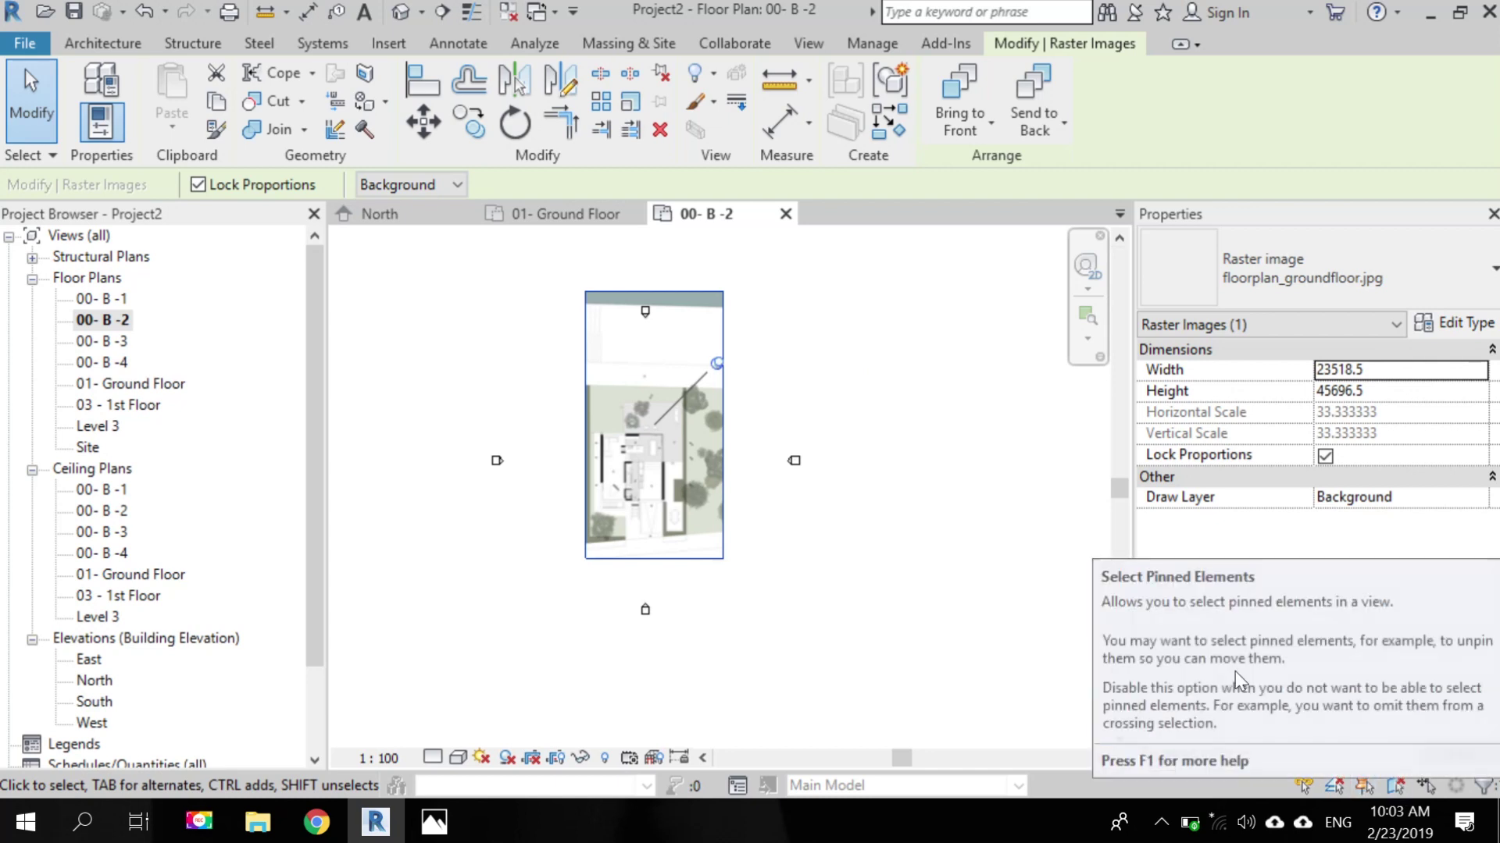
{"action": "left_click", "coordinate": [863, 383]}
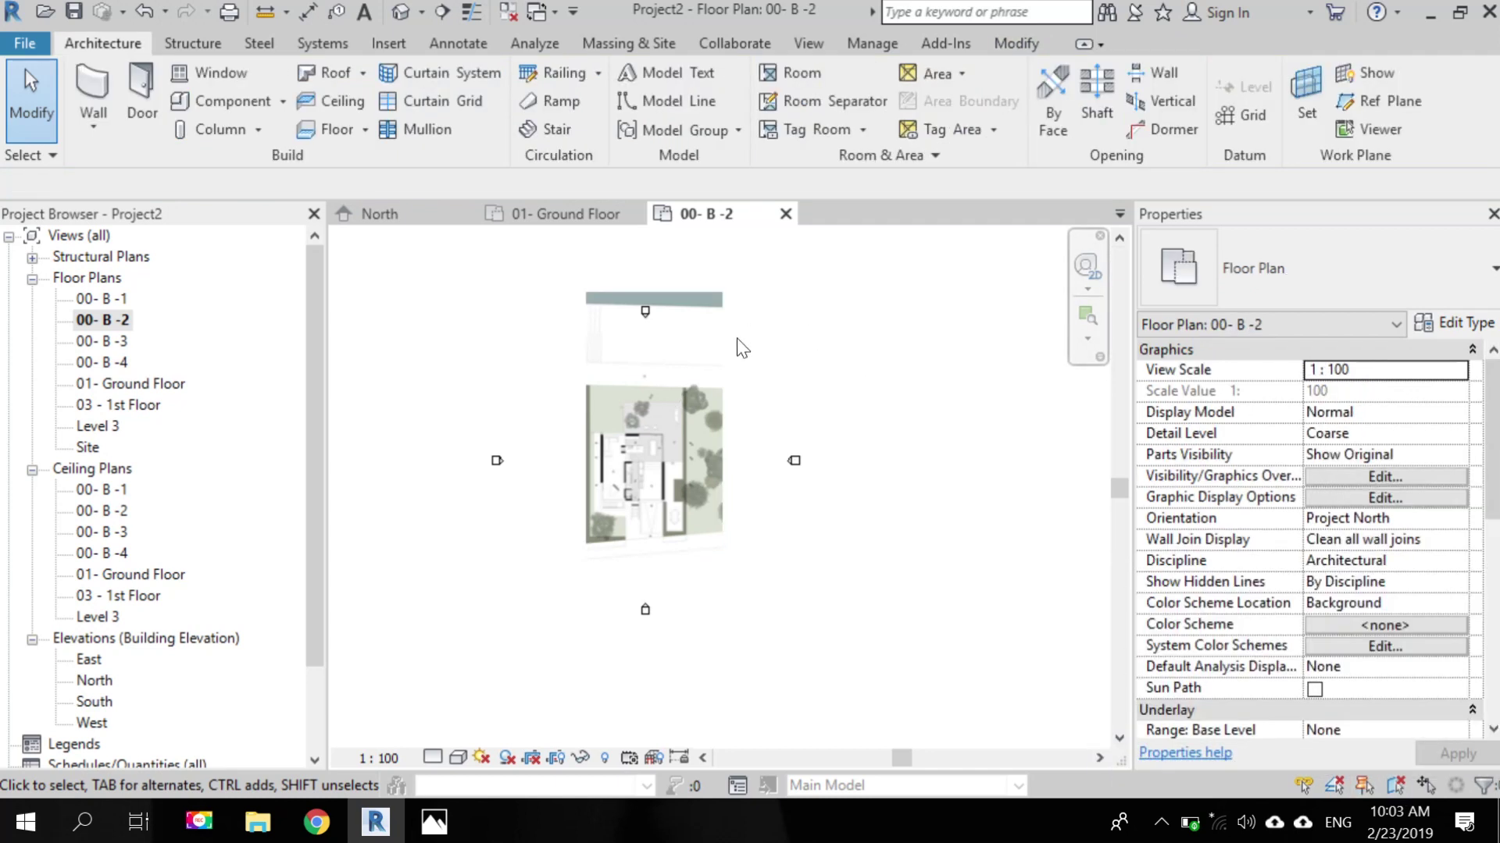
{"action": "left_click", "coordinate": [710, 359]}
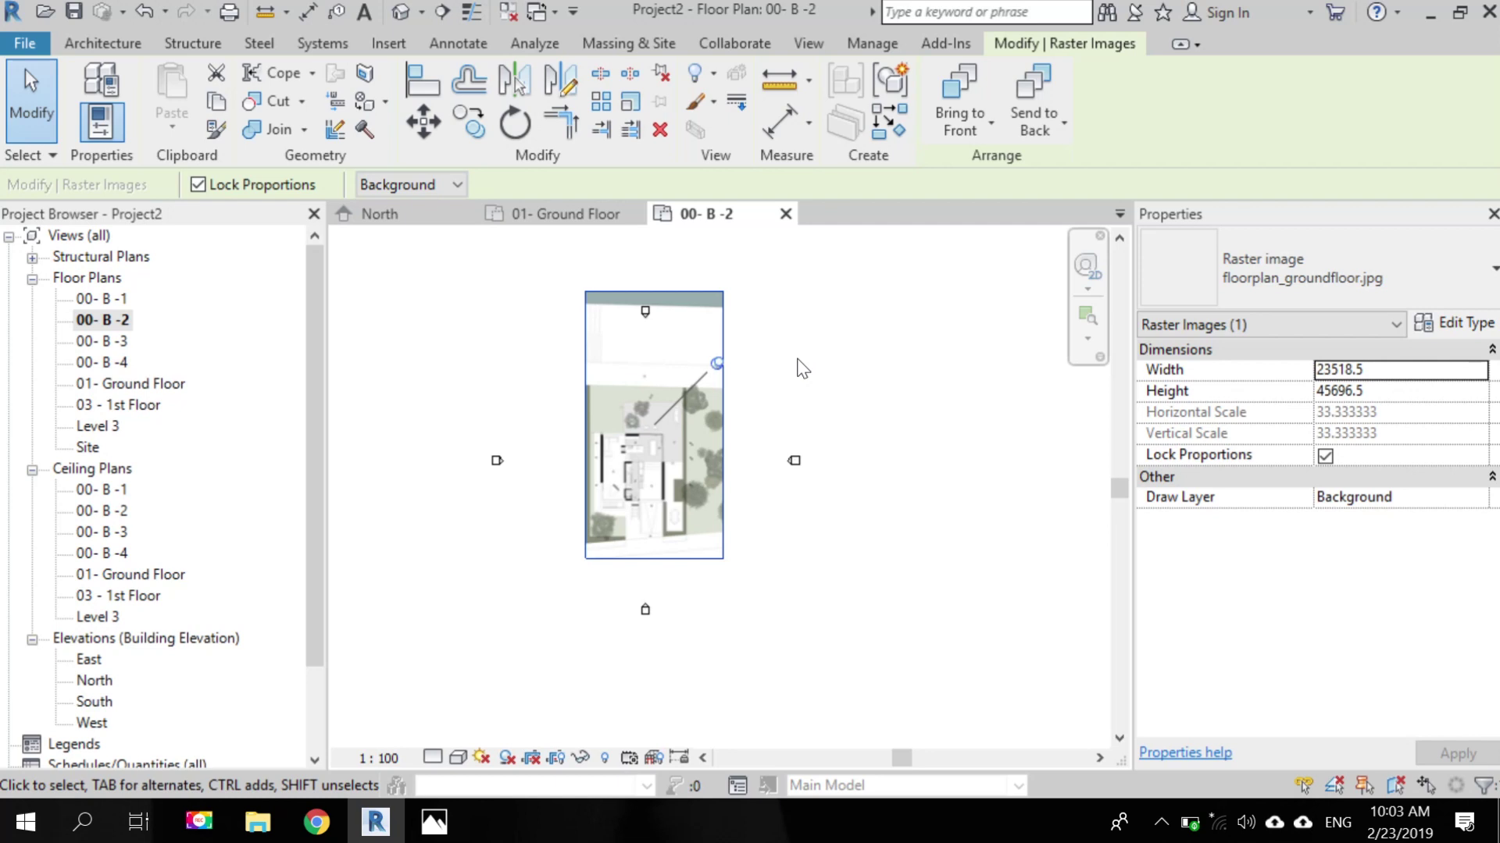
{"action": "left_click", "coordinate": [1365, 791]}
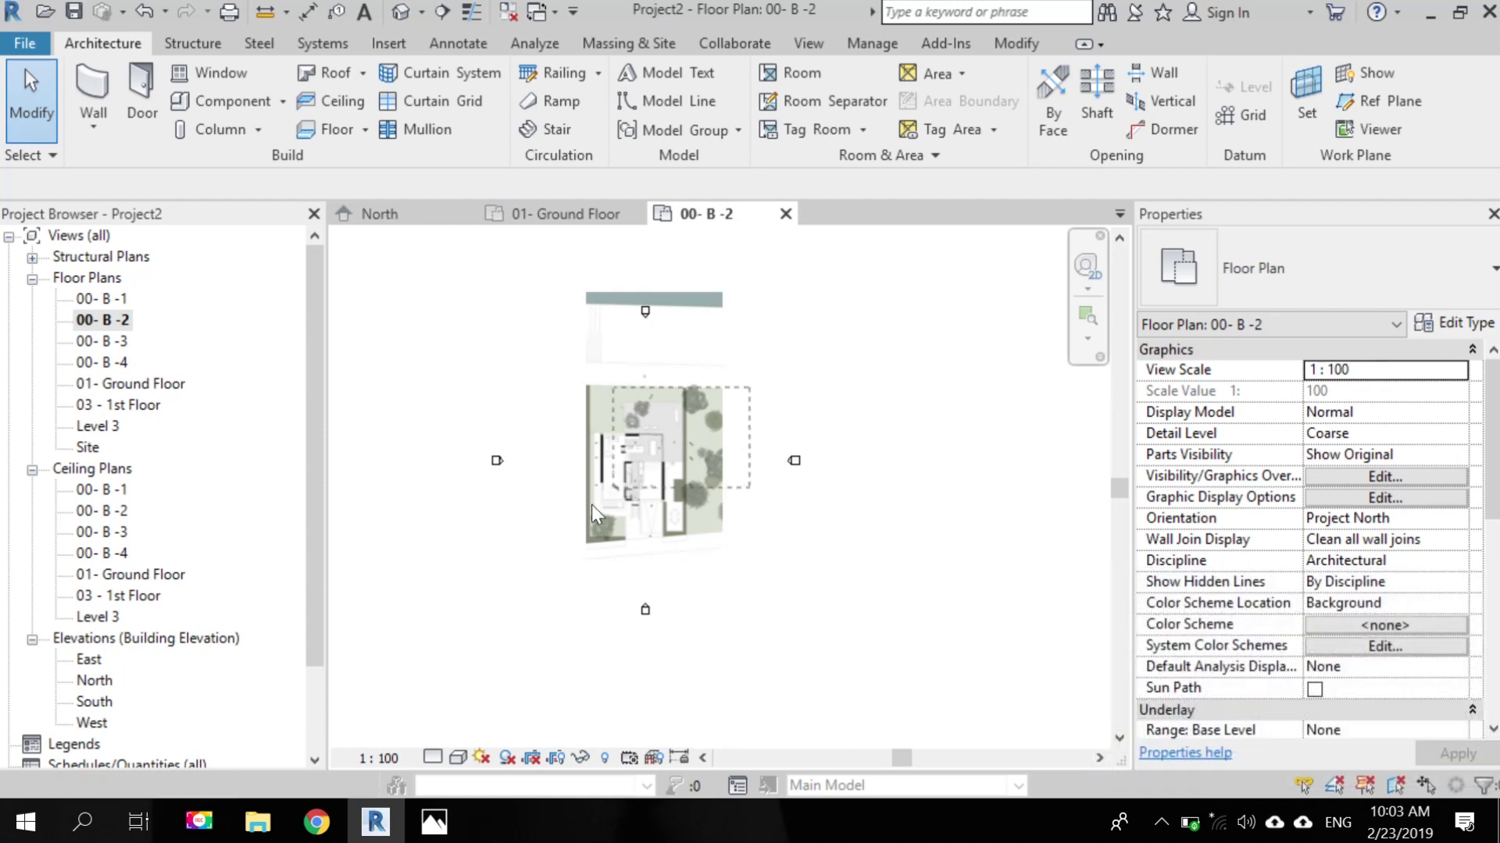
{"action": "left_click_drag", "start_coordinate": [750, 408], "coordinate": [533, 551]}
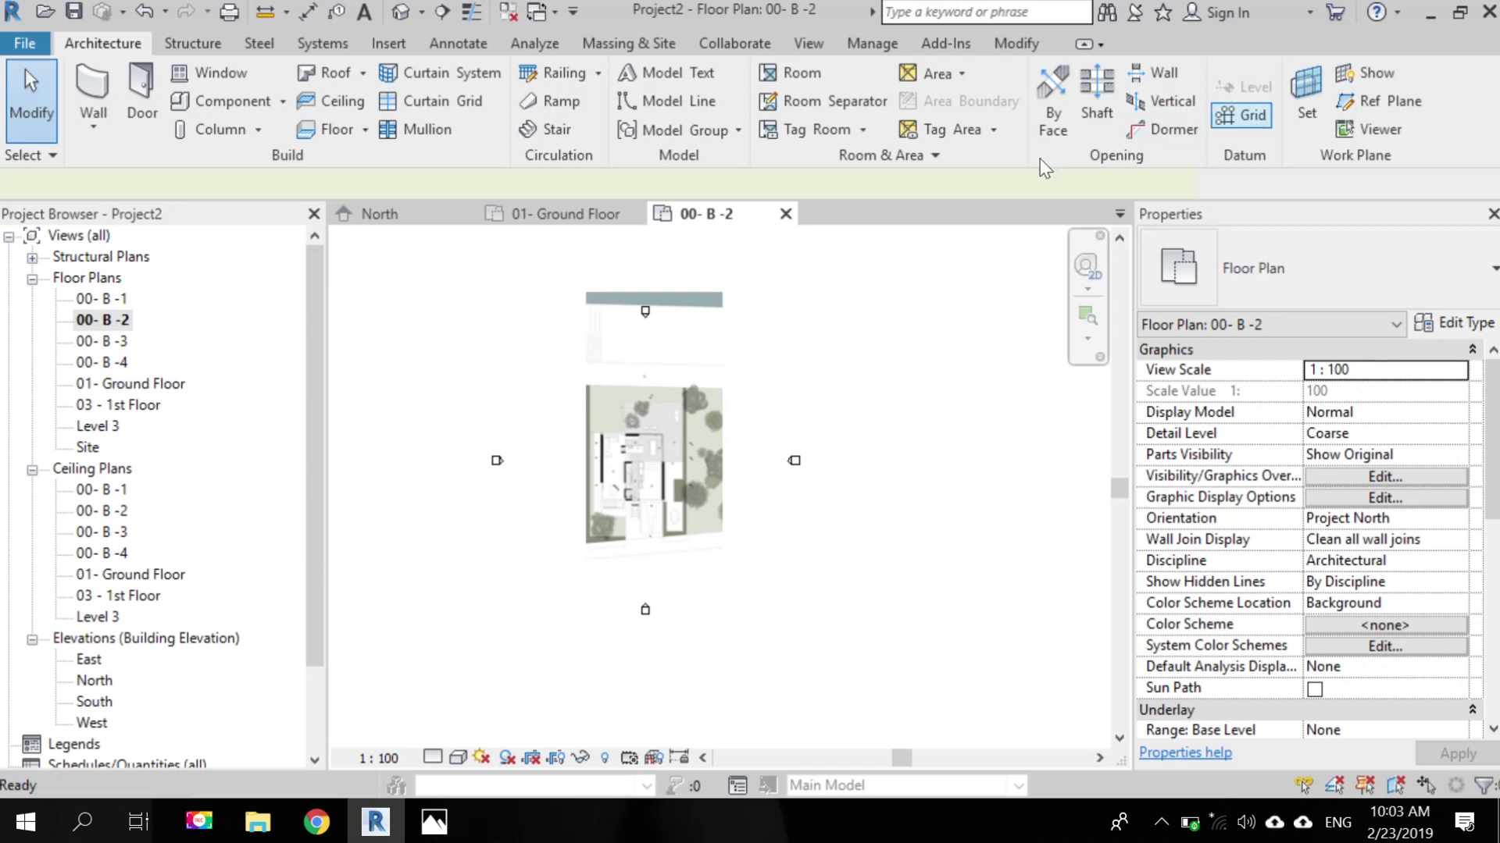
- Draw a vertical grid line along the thick wall between room 5 and the outdoor area, extending past terrace 7
{"action": "left_click", "coordinate": [1242, 114]}
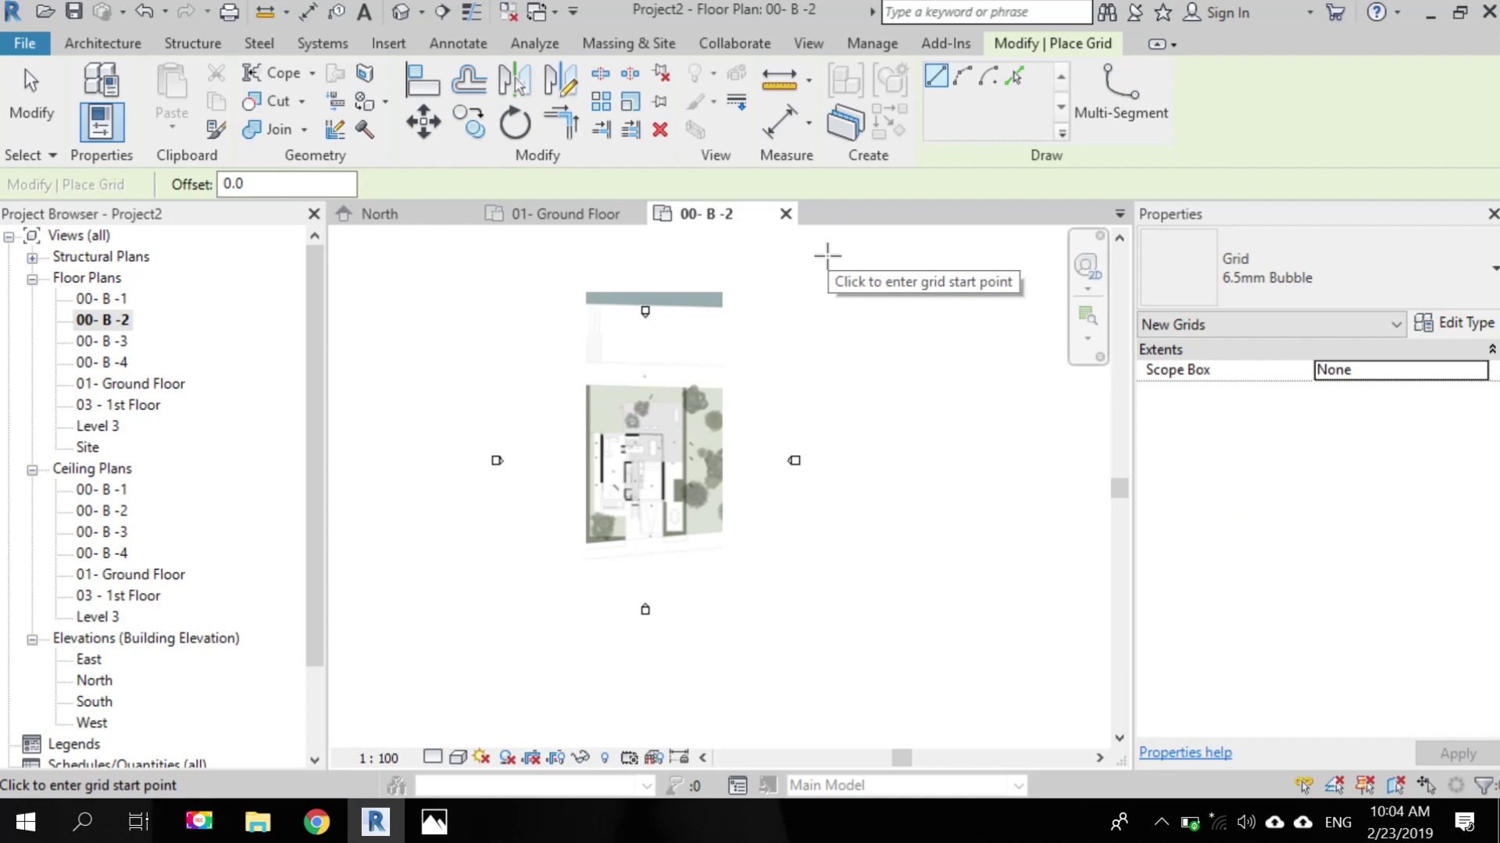
{"action": "scroll", "coordinate": [667, 436], "scroll_direction": "up", "scroll_amount": 5}
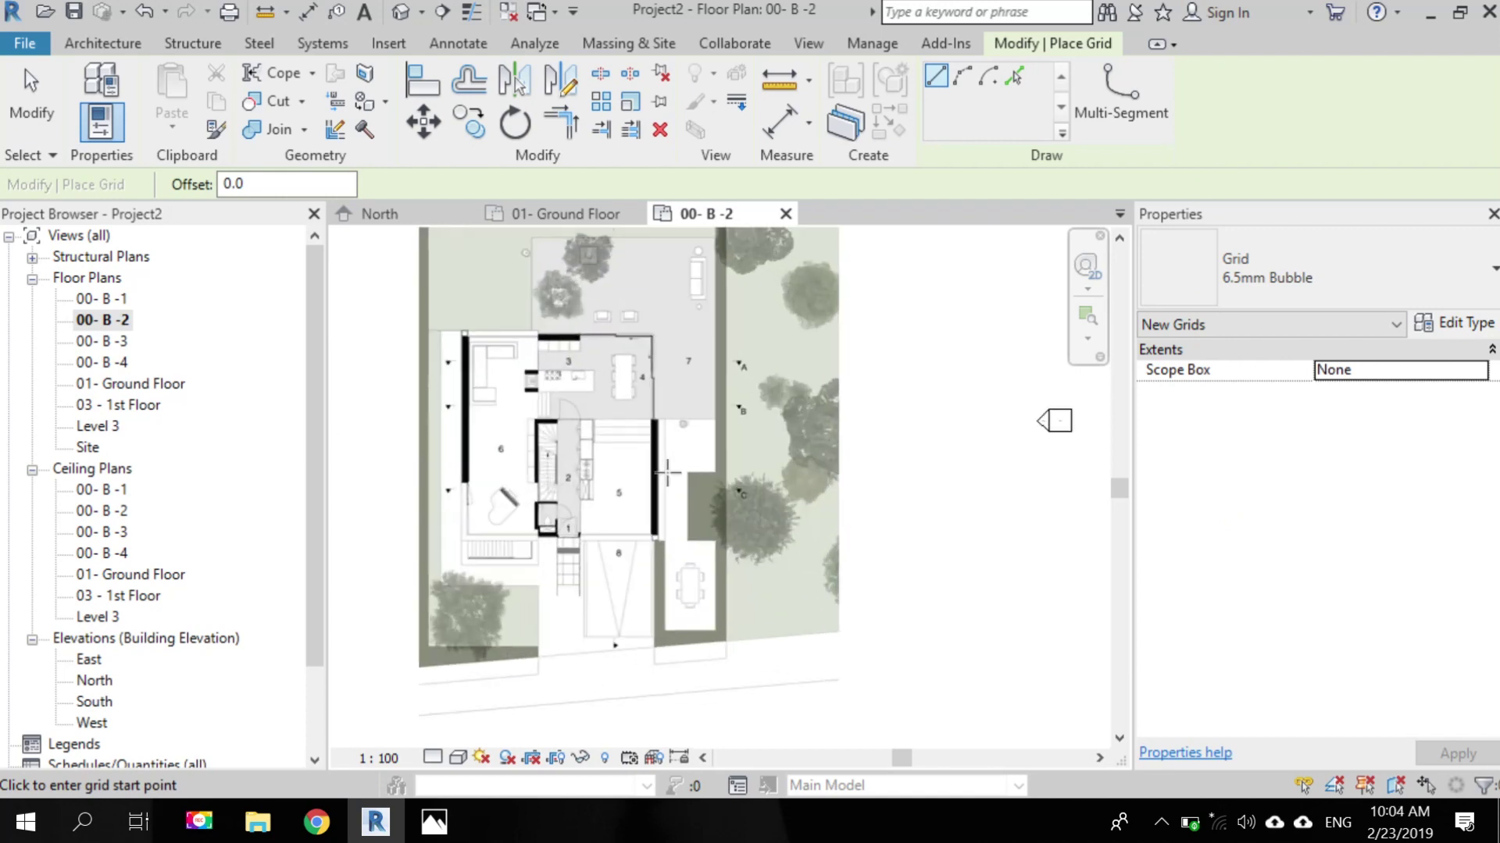
{"action": "middle_click_drag", "start_coordinate": [666, 437], "coordinate": [720, 408]}
{"action": "scroll", "coordinate": [703, 437], "scroll_direction": "down", "scroll_amount": 5}
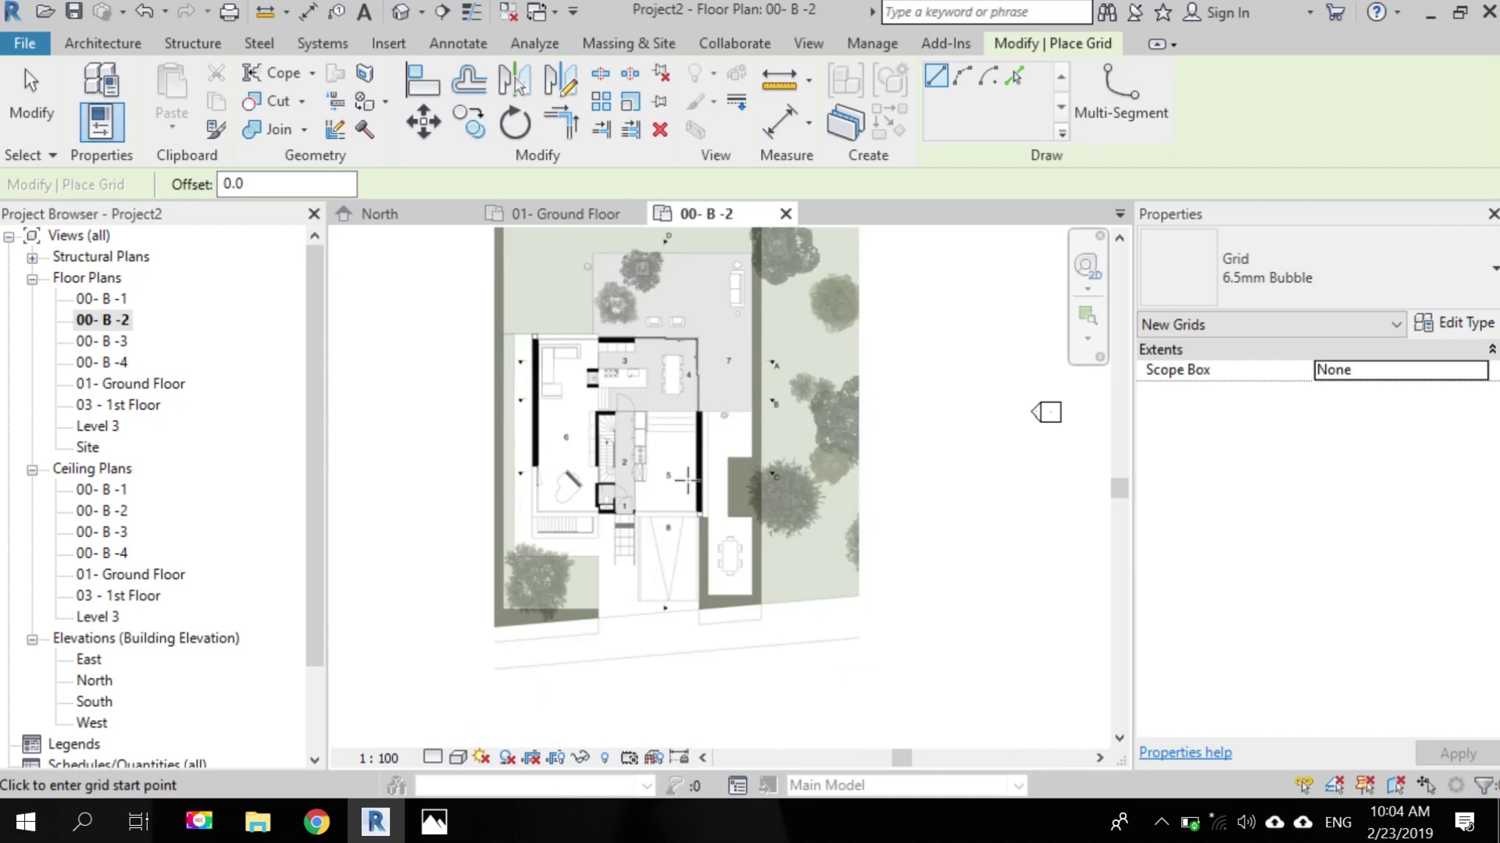
{"action": "scroll", "coordinate": [694, 552], "scroll_direction": "up", "scroll_amount": 3}
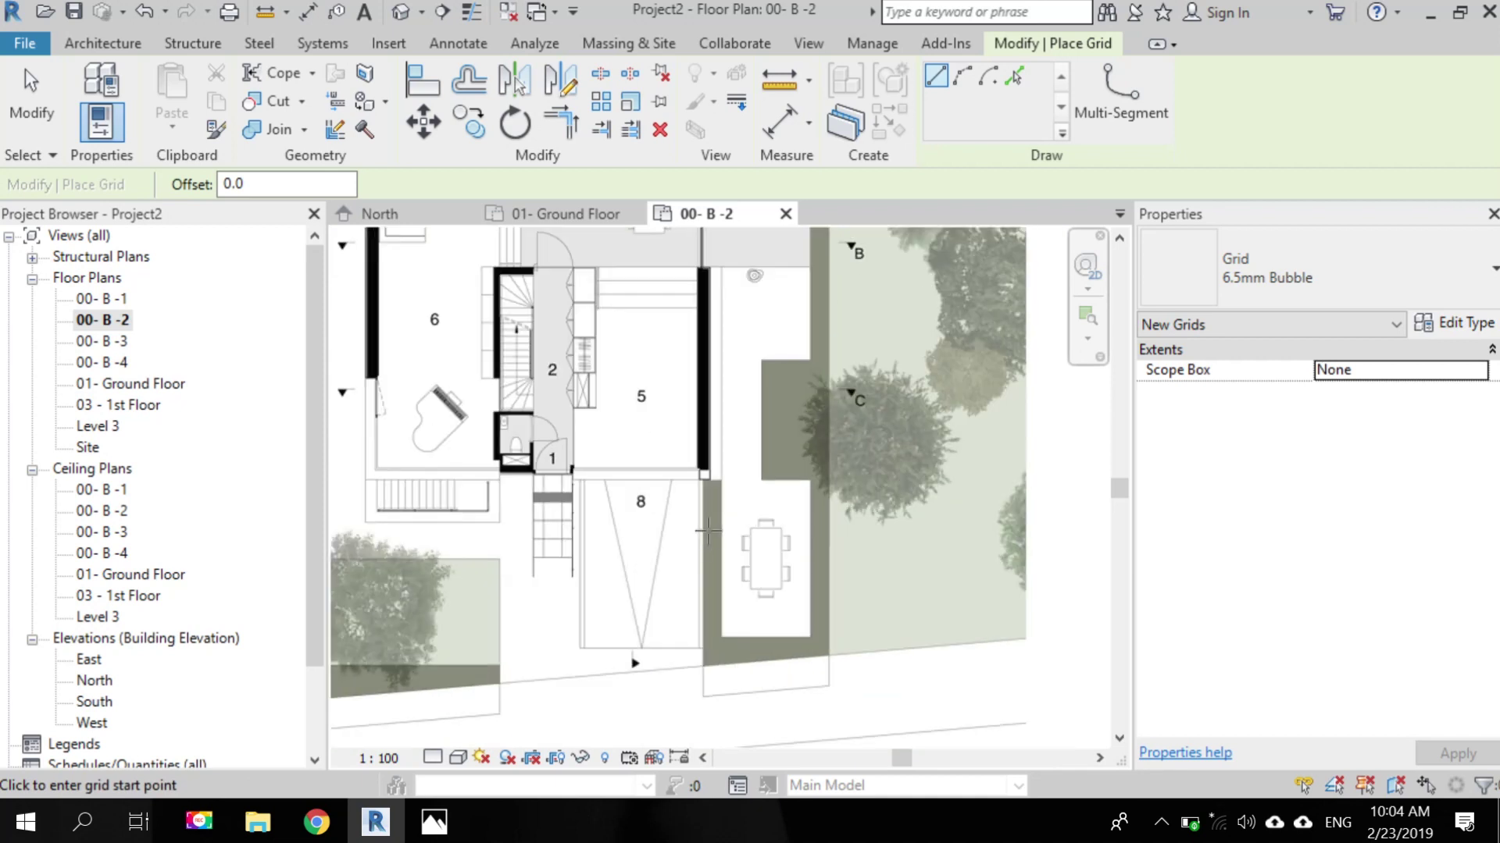
{"action": "left_click", "coordinate": [651, 317]}
{"action": "middle_click_drag", "start_coordinate": [712, 303], "coordinate": [725, 528]}
{"action": "scroll", "coordinate": [724, 527], "scroll_direction": "up", "scroll_amount": 3}
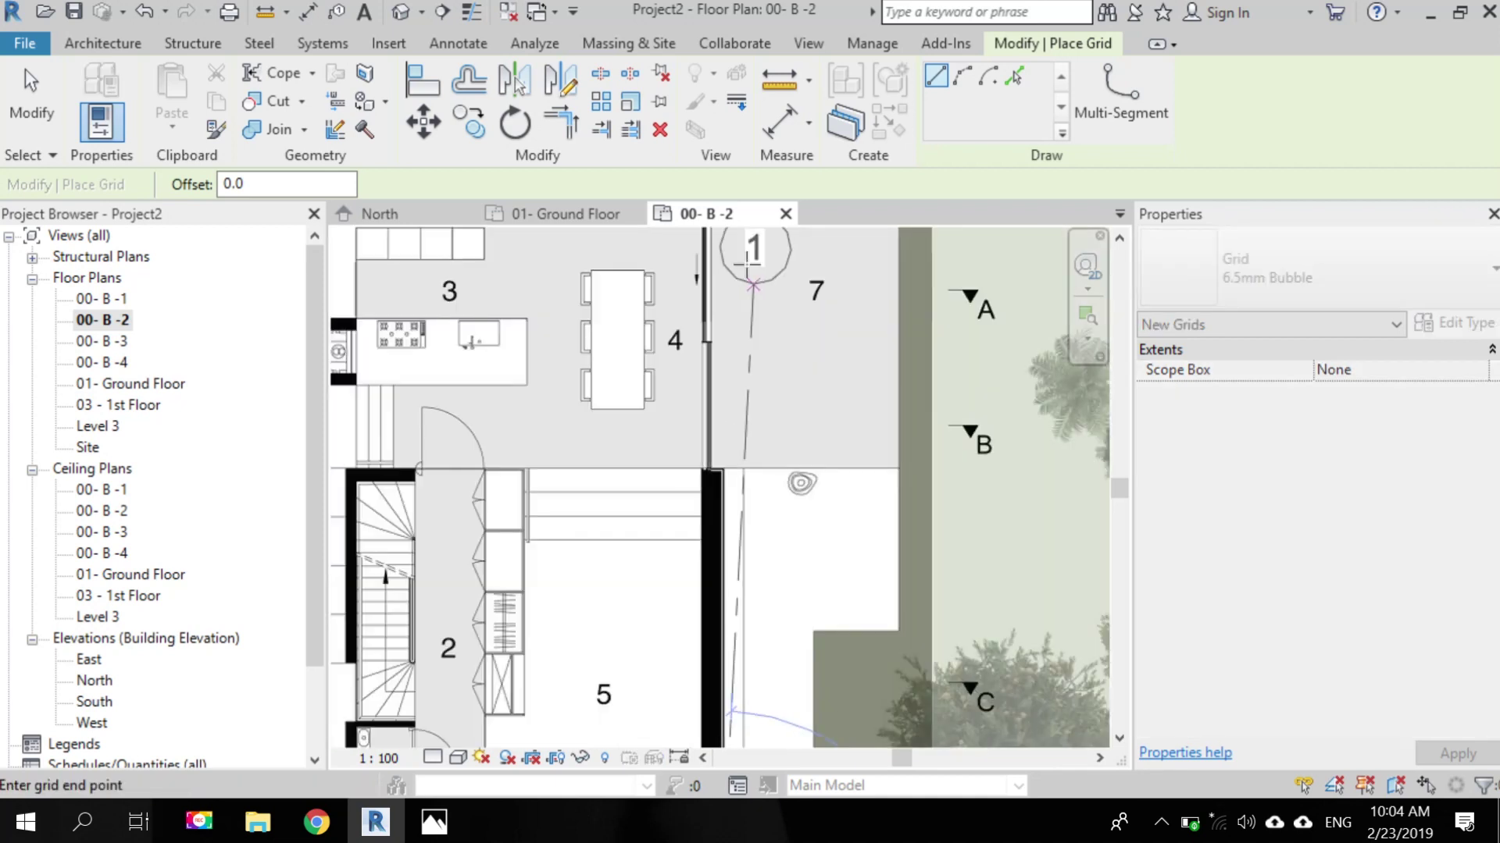
{"action": "middle_click_drag", "start_coordinate": [749, 248], "coordinate": [720, 437]}
{"action": "scroll", "coordinate": [748, 485], "scroll_direction": "down", "scroll_amount": 3}
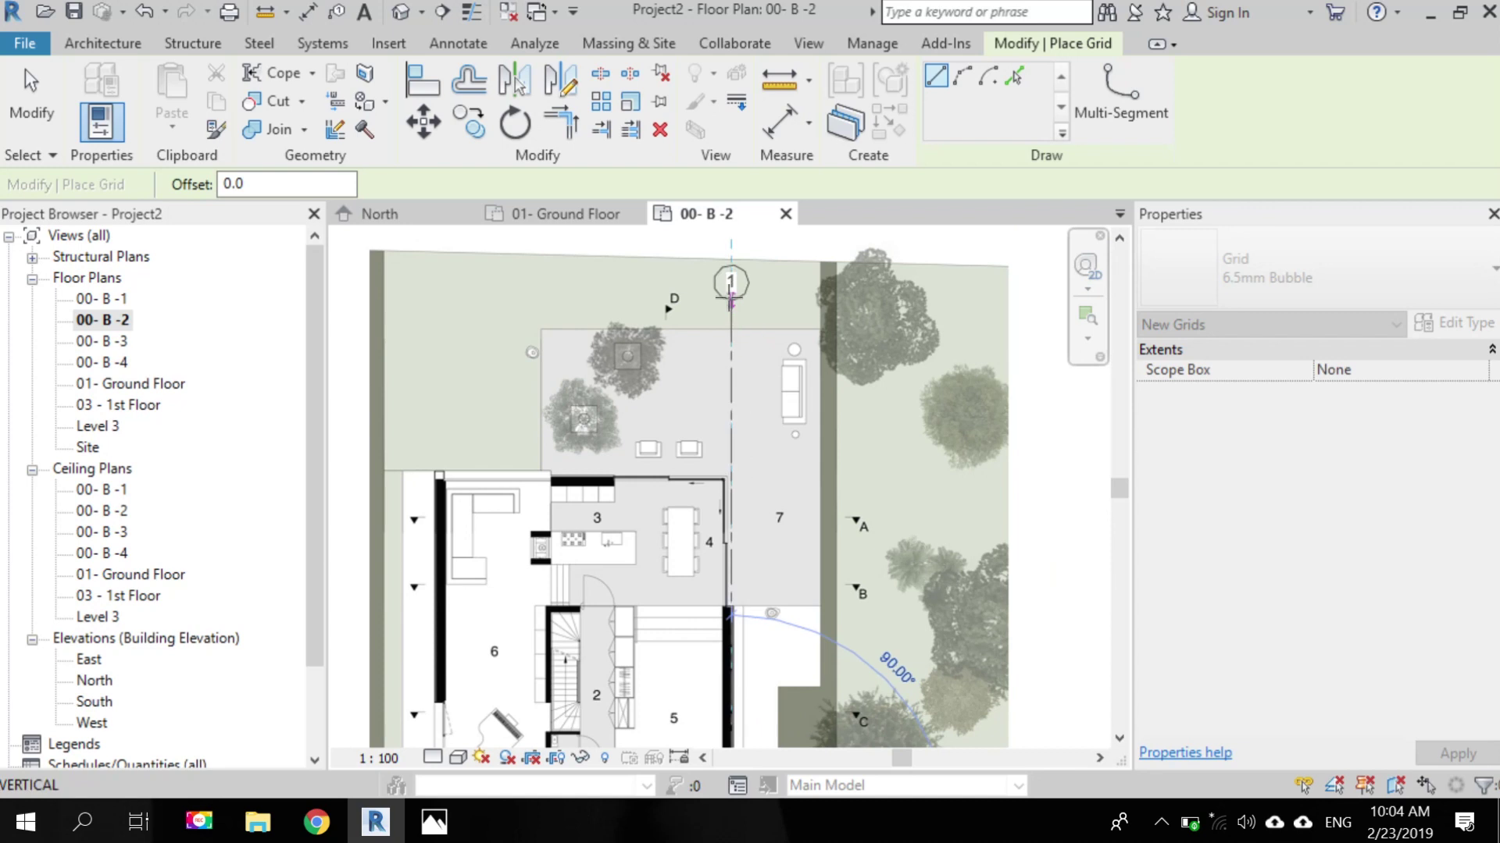
{"action": "left_click", "coordinate": [731, 257]}
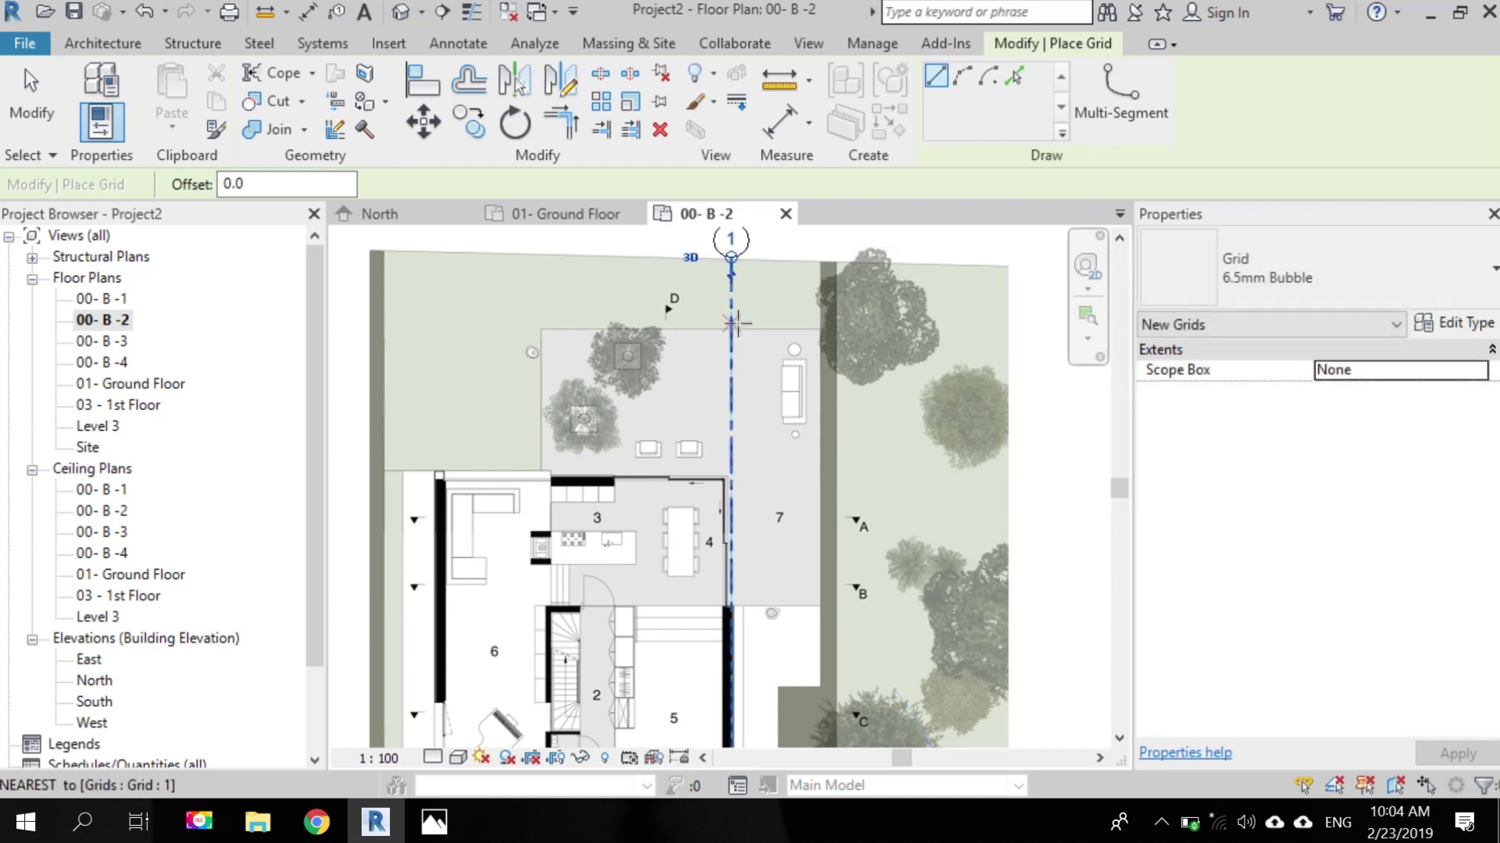
{"action": "key", "text": "Escape"}
{"action": "key", "text": "Escape"}
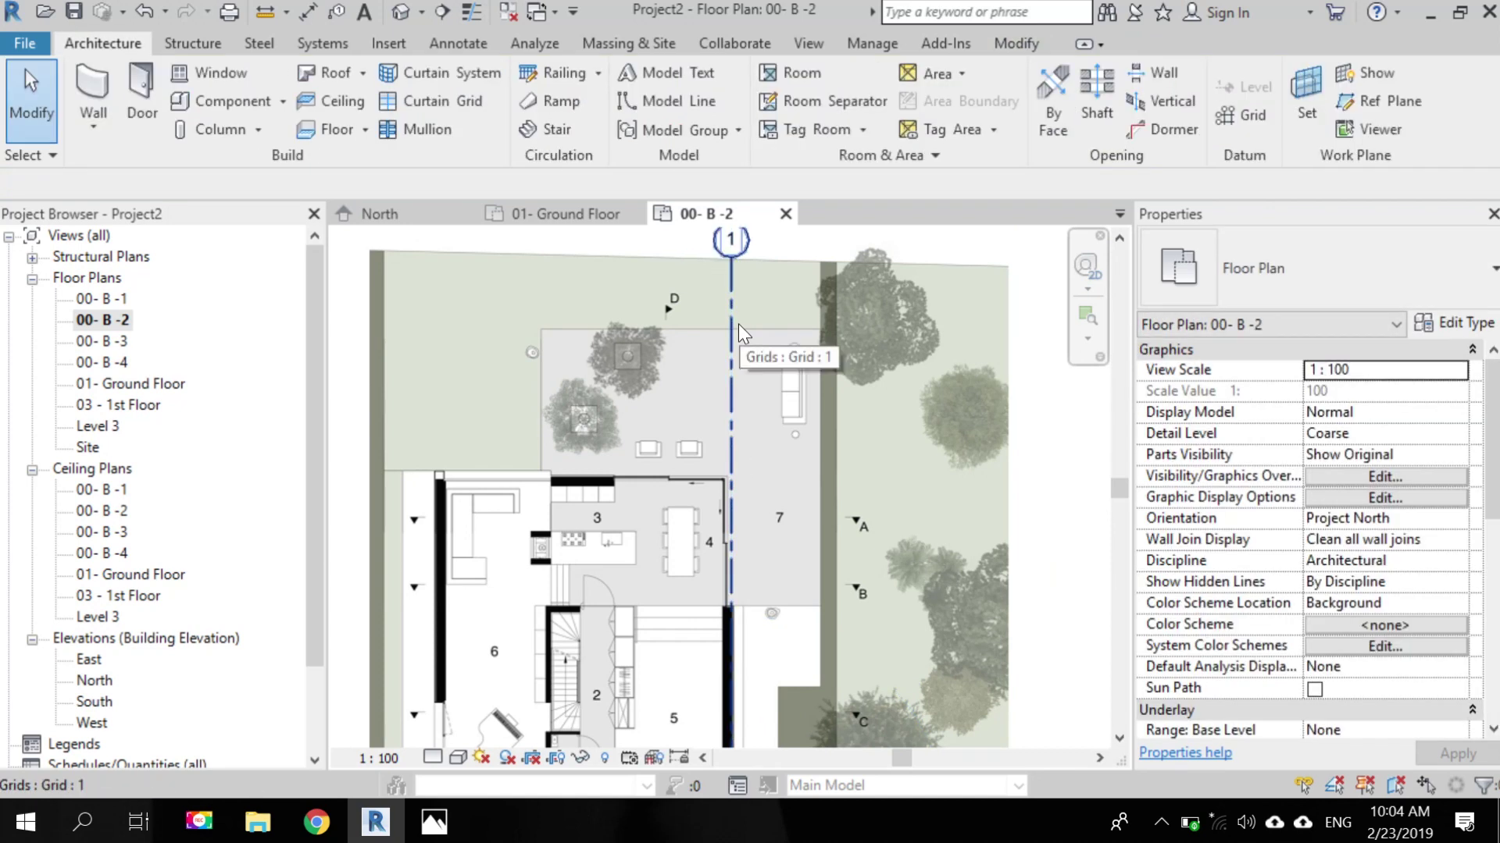
- Nudge the vertical grid line left so it runs inside the thick black wall beside room 5
{"action": "scroll", "coordinate": [738, 429], "scroll_direction": "up", "scroll_amount": 3}
{"action": "middle_click_drag", "start_coordinate": [739, 428], "coordinate": [714, 374]}
{"action": "scroll", "coordinate": [892, 451], "scroll_direction": "up", "scroll_amount": 1}
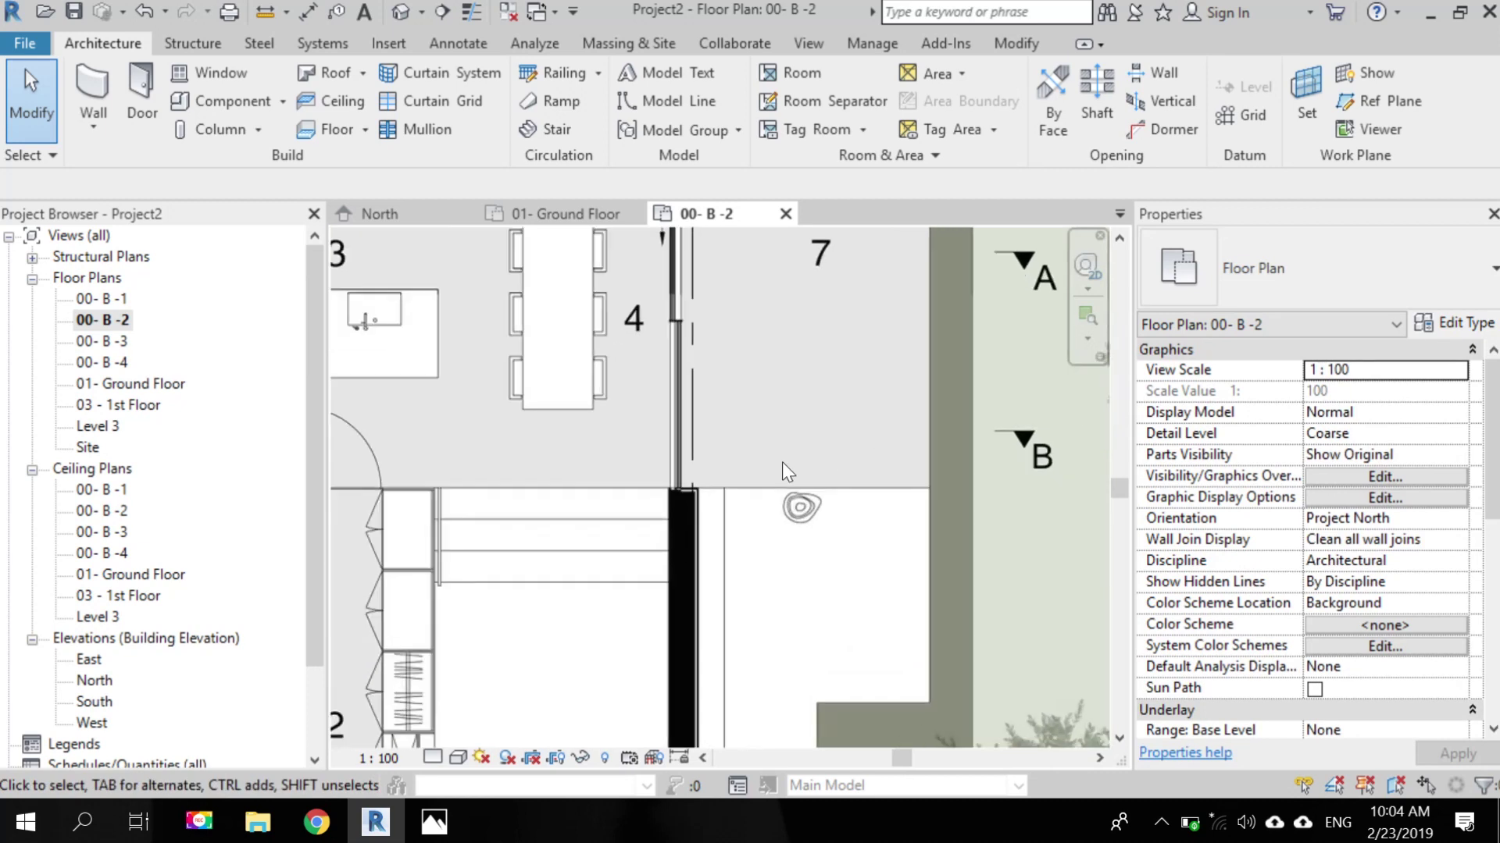
{"action": "left_click", "coordinate": [691, 466]}
{"action": "key", "text": "Left"}
{"action": "key", "text": "Left"}
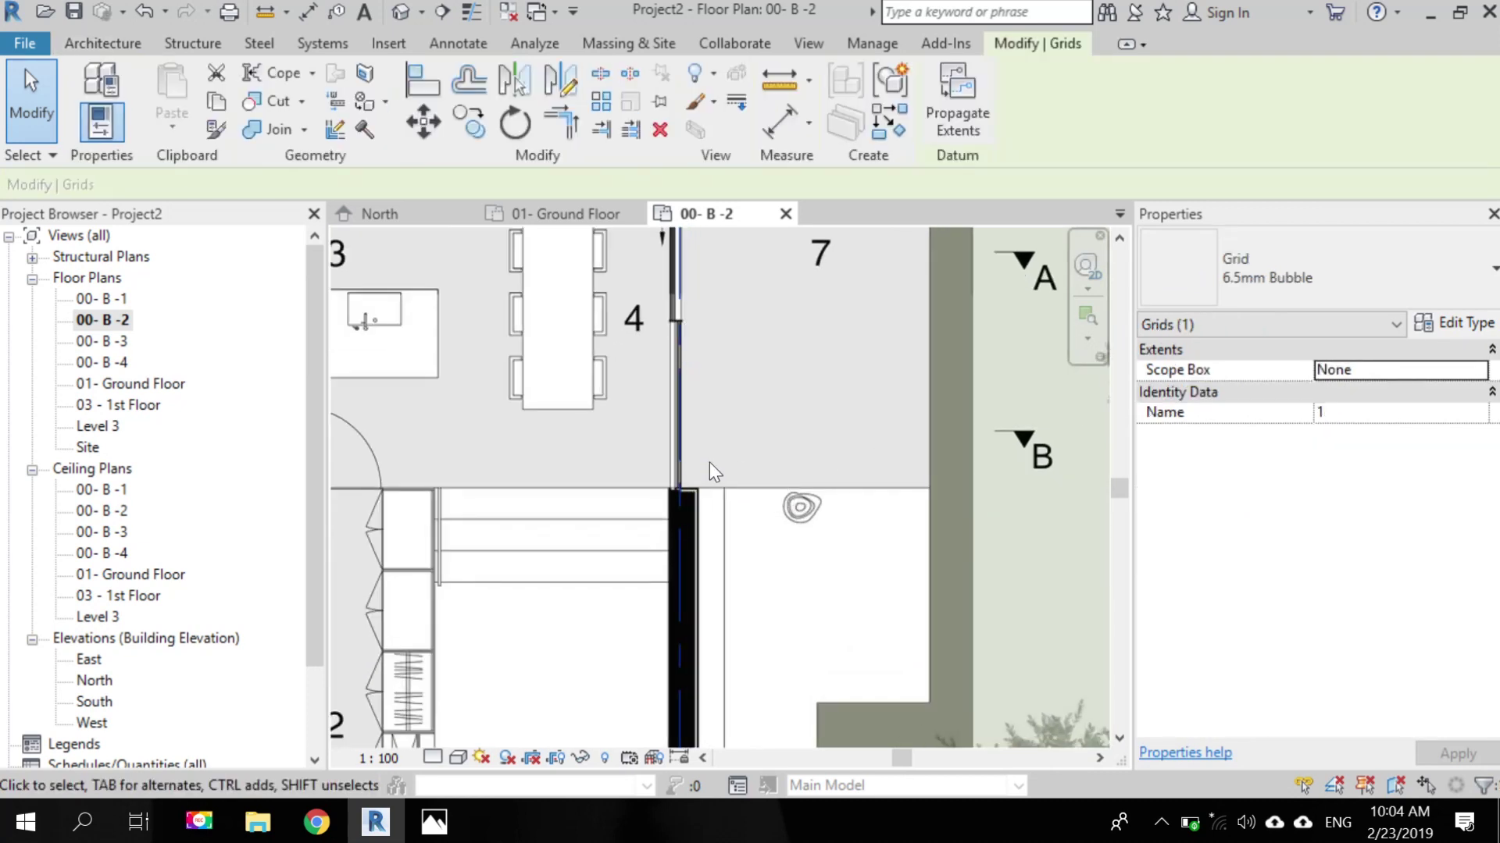
{"action": "scroll", "coordinate": [709, 462], "scroll_direction": "down", "scroll_amount": 2}
{"action": "middle_click_drag", "start_coordinate": [710, 456], "coordinate": [733, 470]}
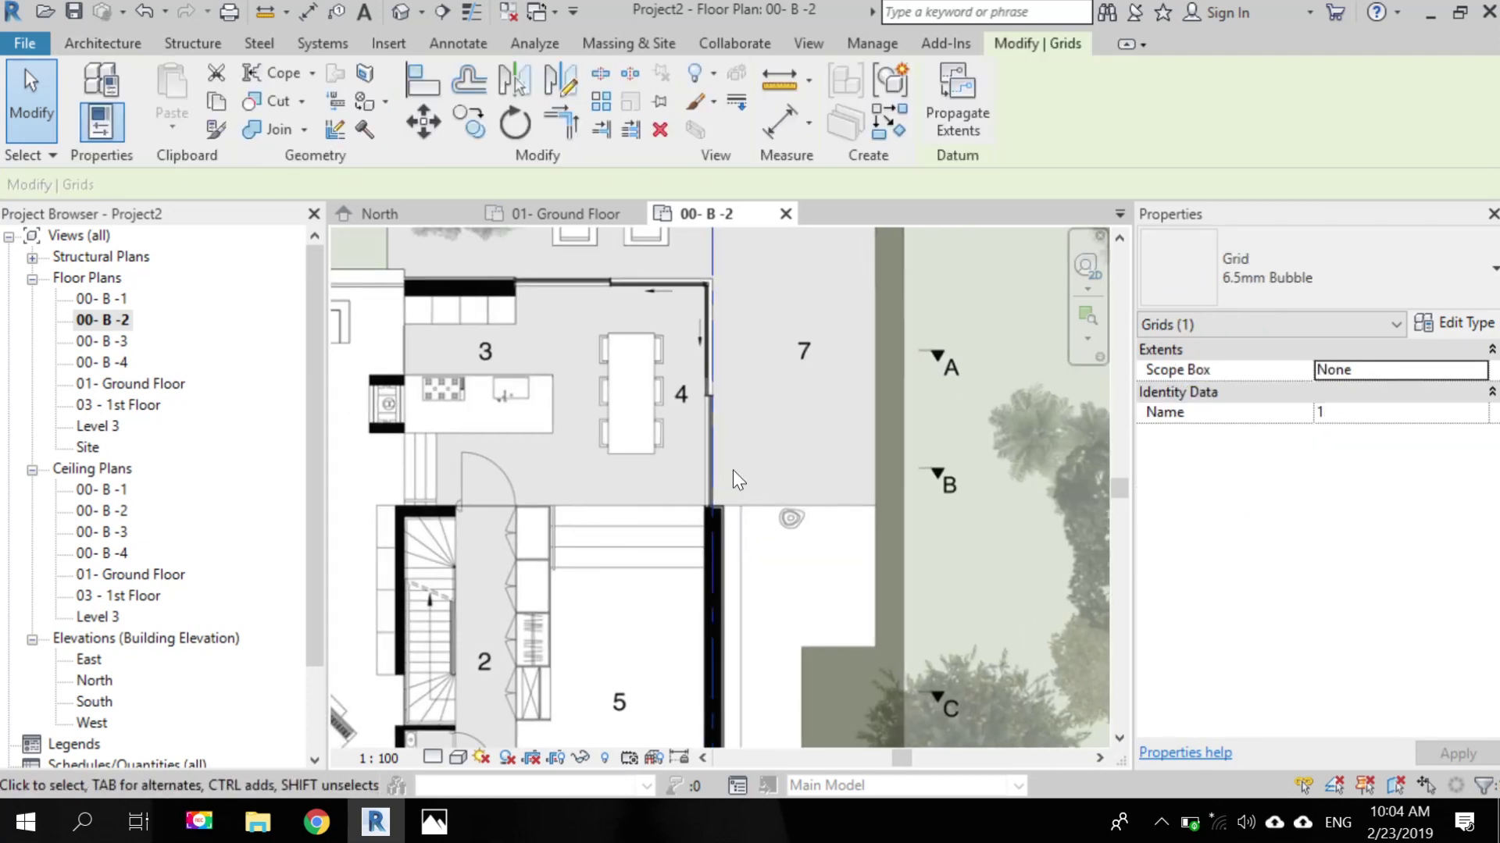
{"action": "scroll", "coordinate": [732, 470], "scroll_direction": "down", "scroll_amount": 2}
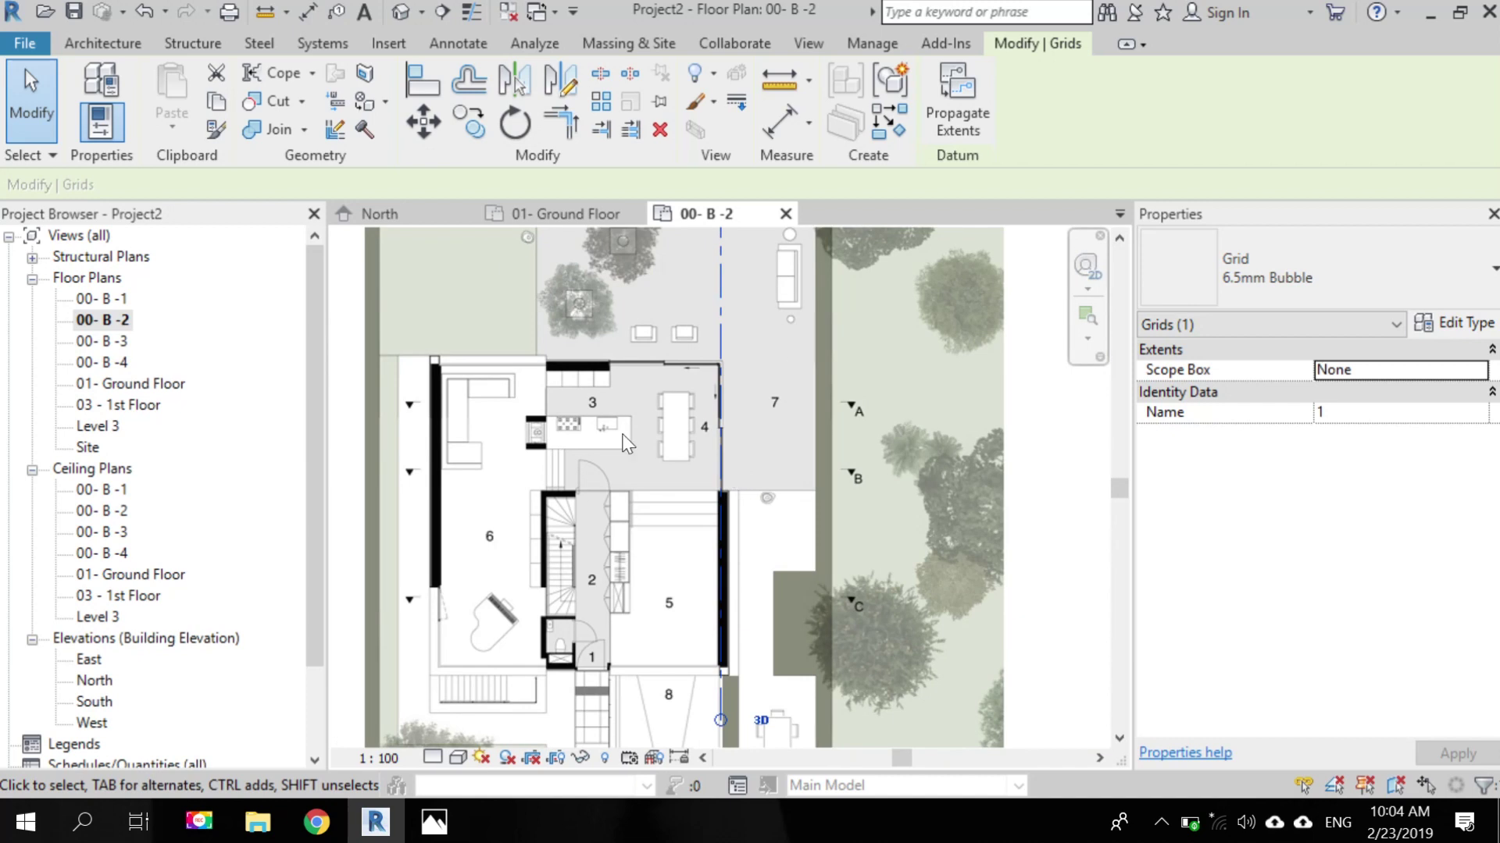
{"action": "key", "text": "Escape"}
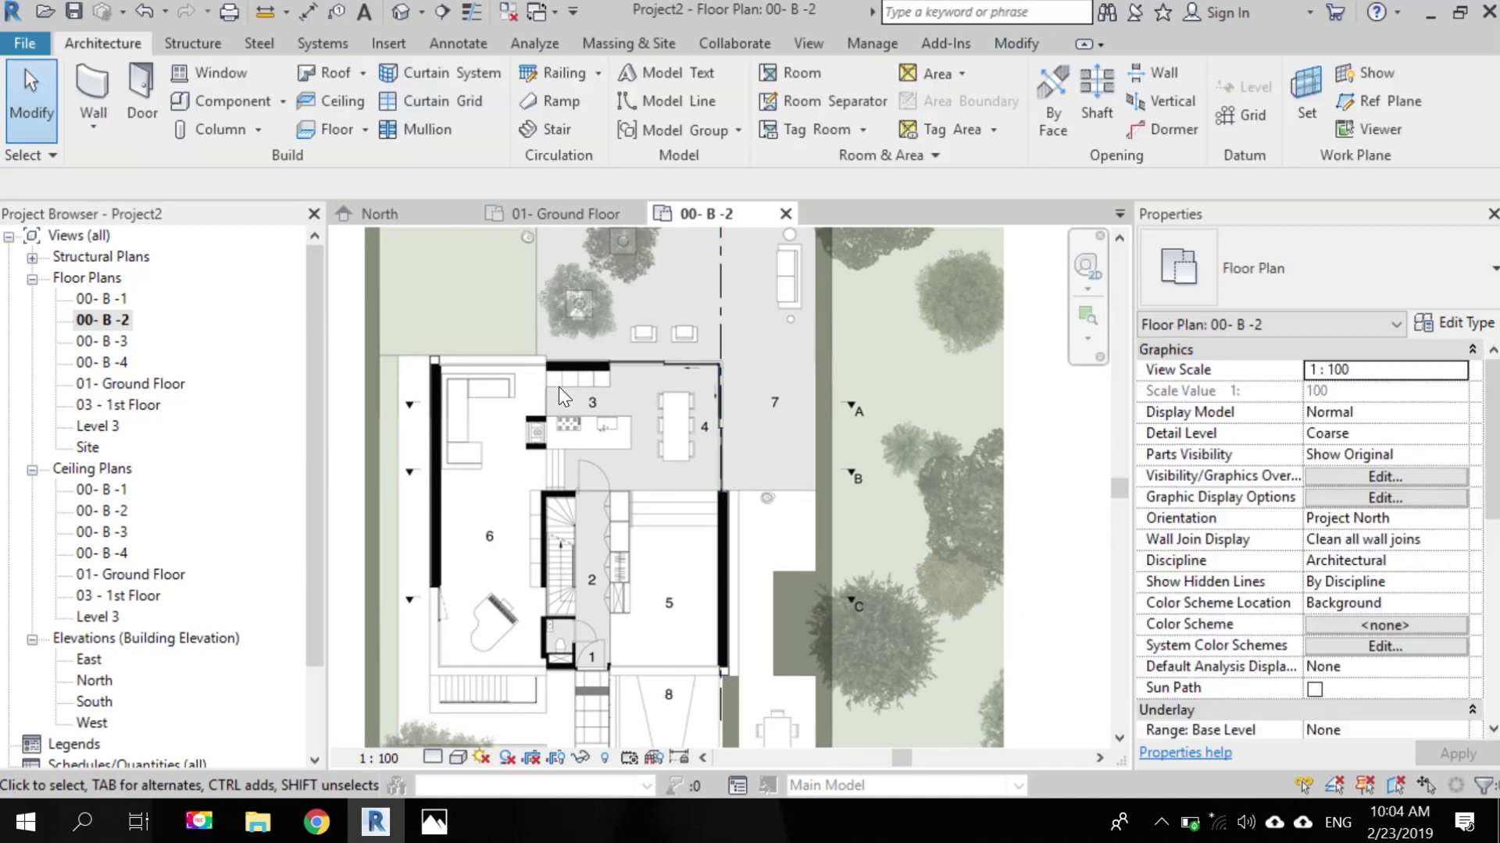
- Copy grid 1 horizontally 3400 mm to the left, onto the edge of the cupboards between hallway 2 and room 5
{"action": "left_click", "coordinate": [722, 397]}
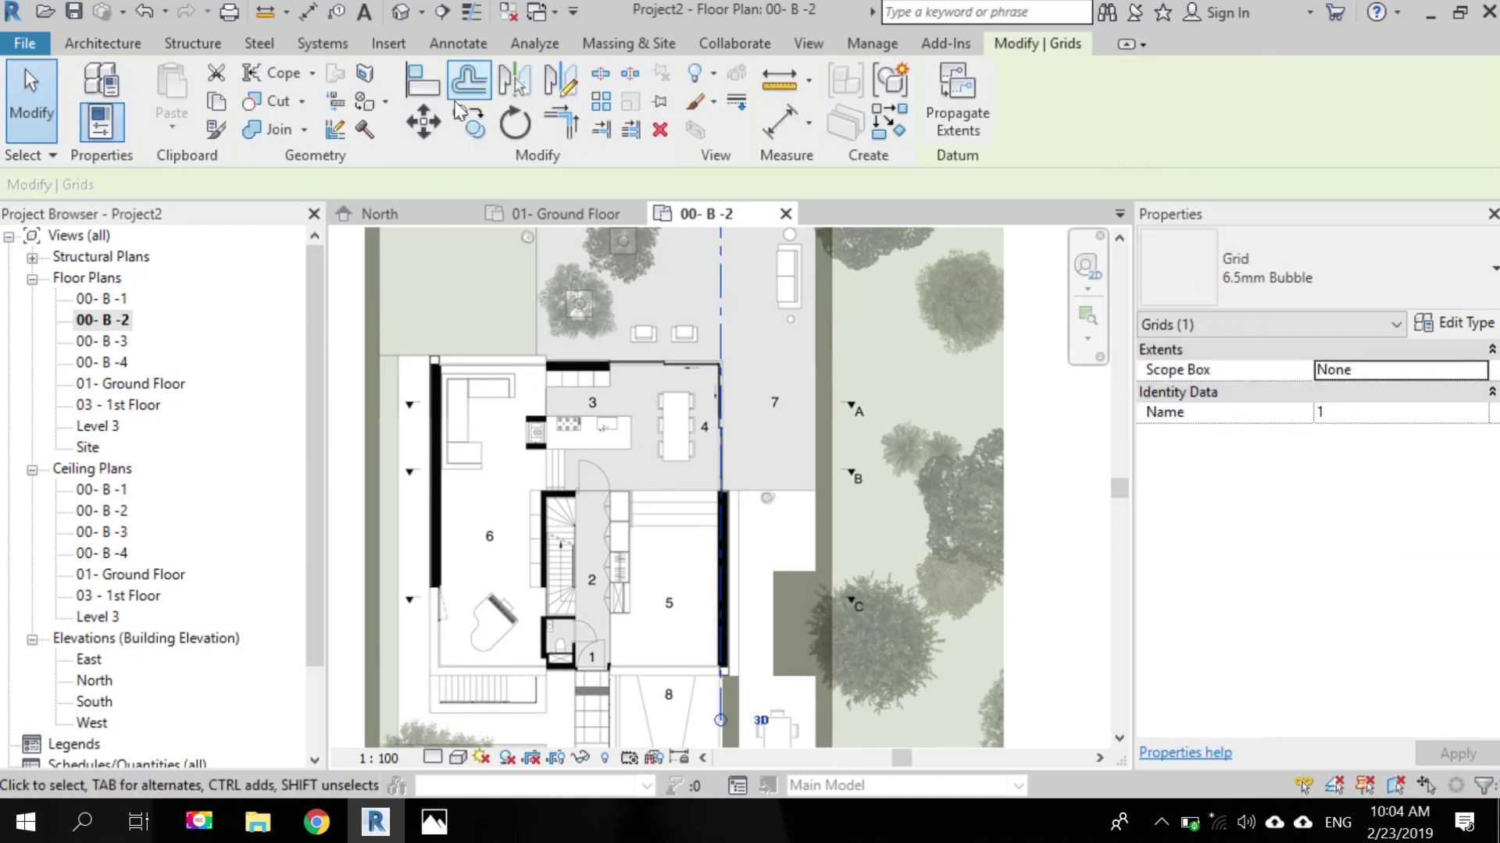
{"action": "left_click", "coordinate": [459, 125]}
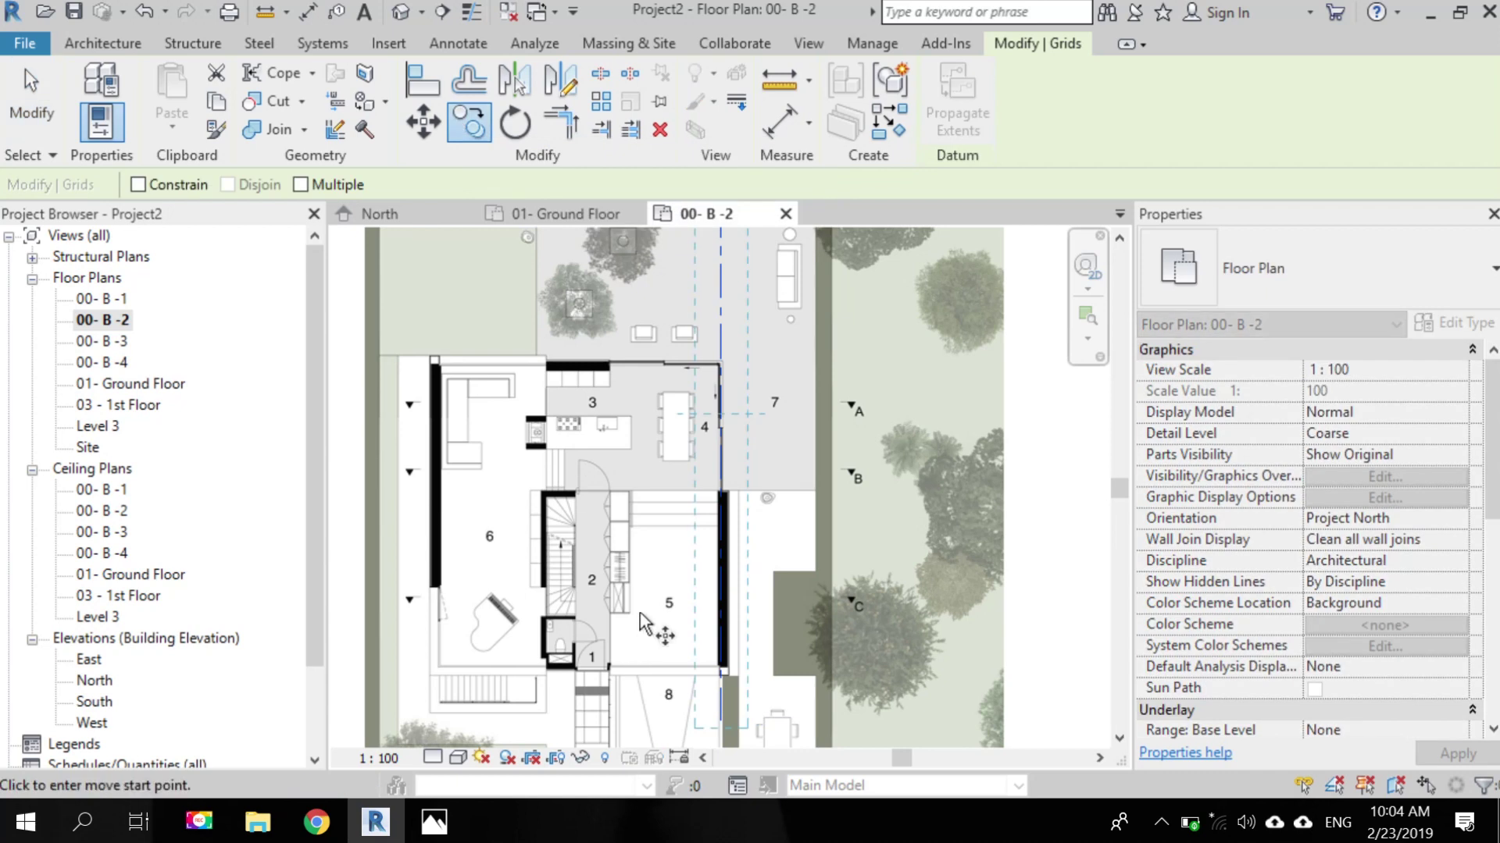
{"action": "scroll", "coordinate": [676, 508], "scroll_direction": "up", "scroll_amount": 2}
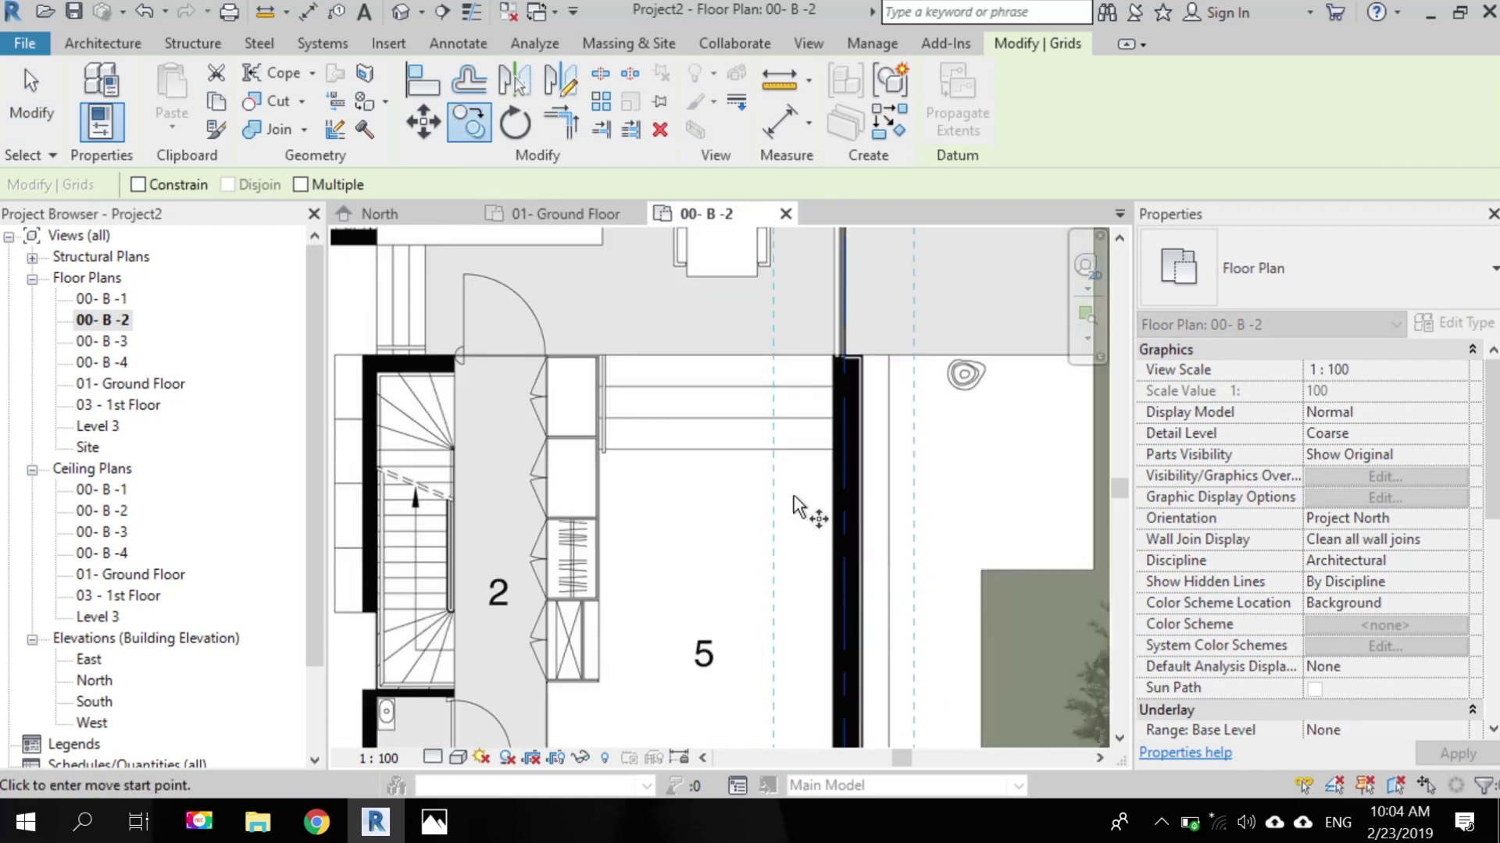
{"action": "left_click", "coordinate": [845, 517]}
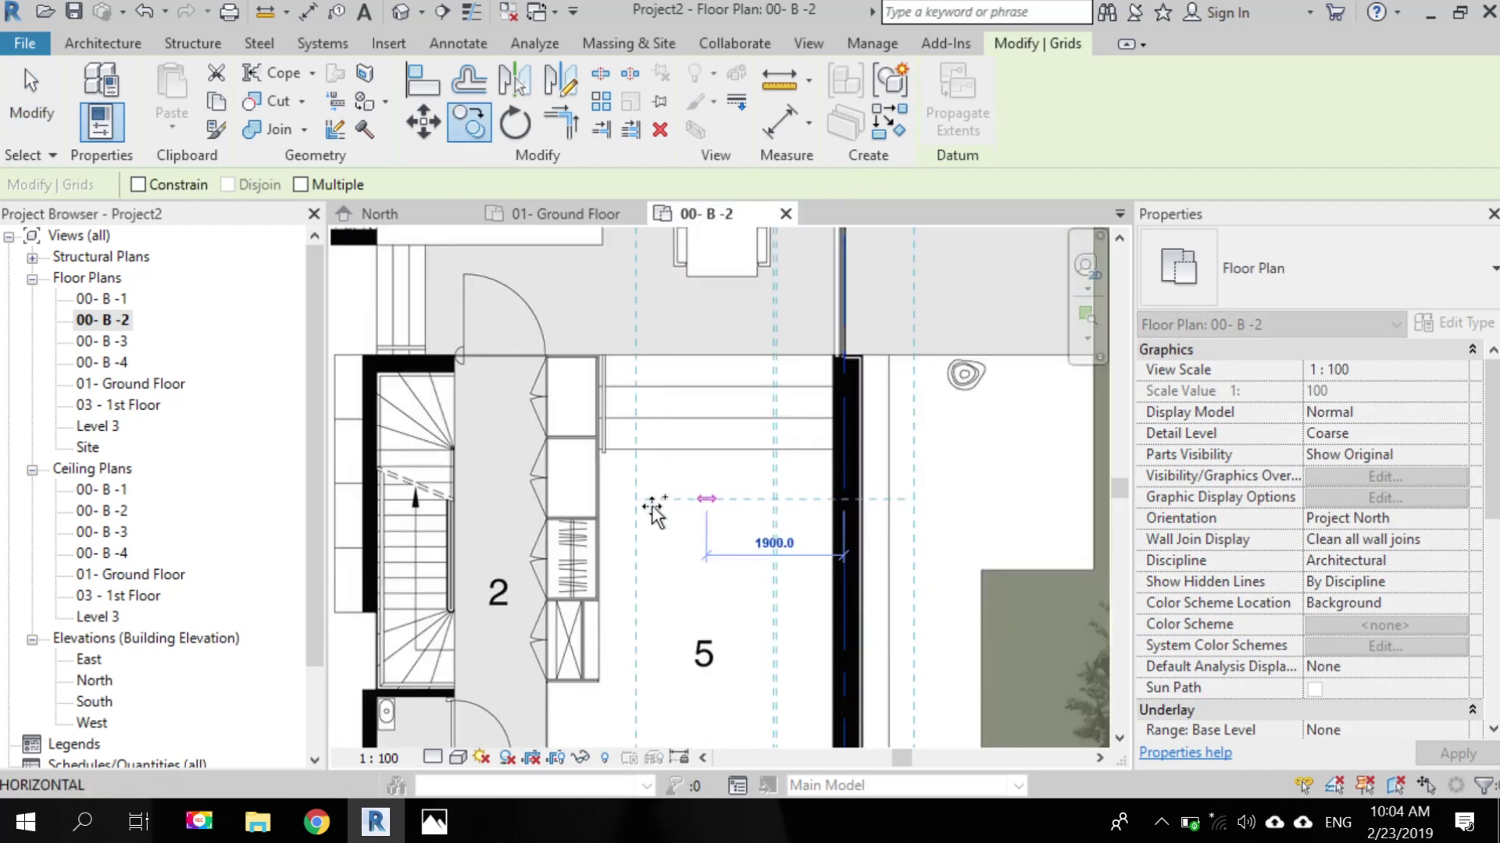
{"action": "left_click", "coordinate": [597, 500]}
{"action": "scroll", "coordinate": [570, 507], "scroll_direction": "down", "scroll_amount": 2}
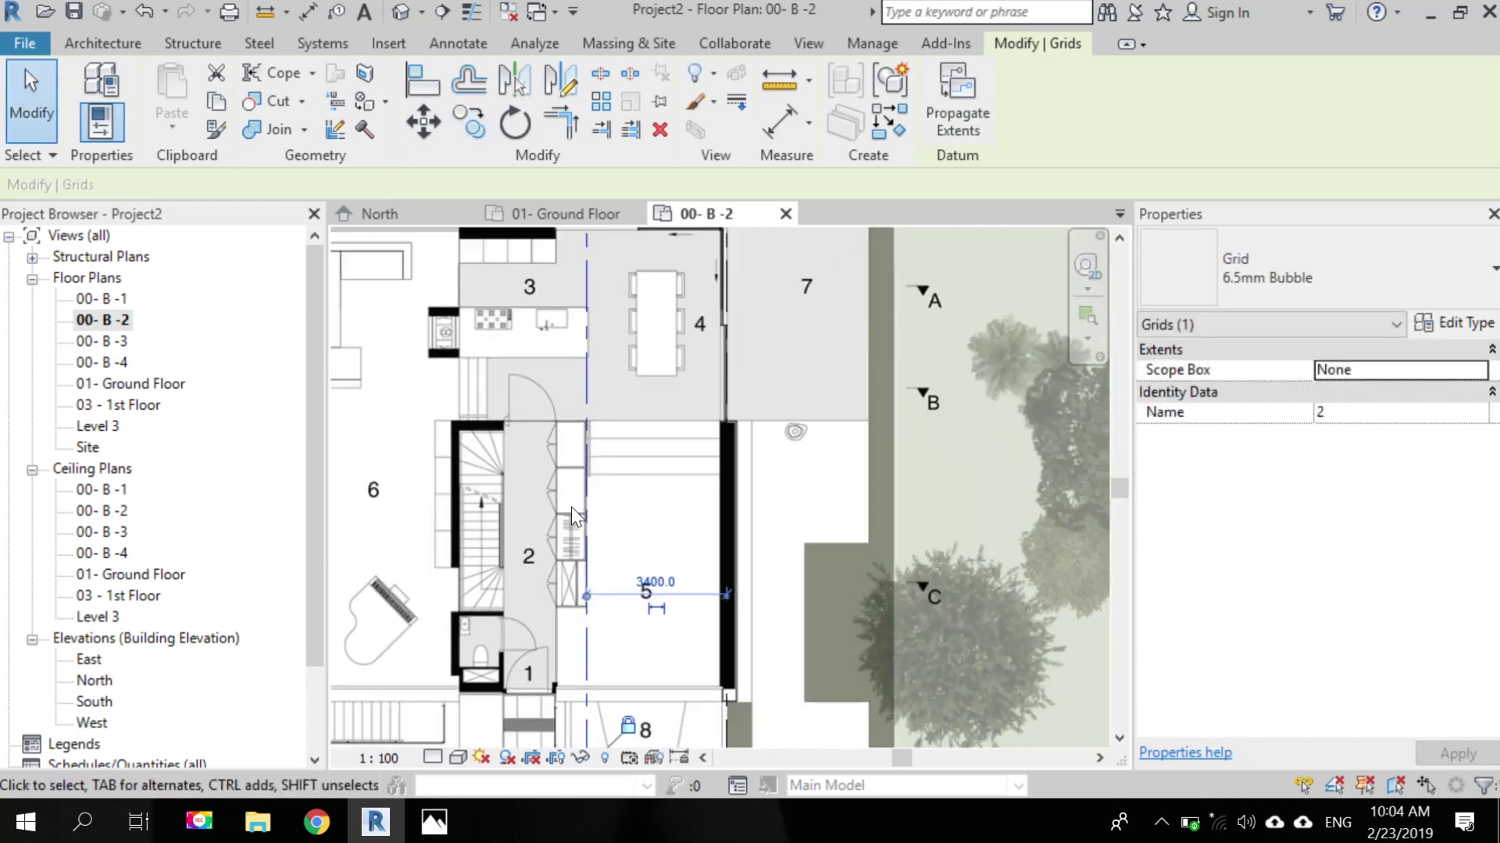
- Copy grid 2 with multiple copies enabled, constrained horizontally 3200 mm left onto the black wall between the staircase and room 6
{"action": "scroll", "coordinate": [570, 507], "scroll_direction": "down", "scroll_amount": 2}
{"action": "middle_click_drag", "start_coordinate": [660, 543], "coordinate": [672, 727]}
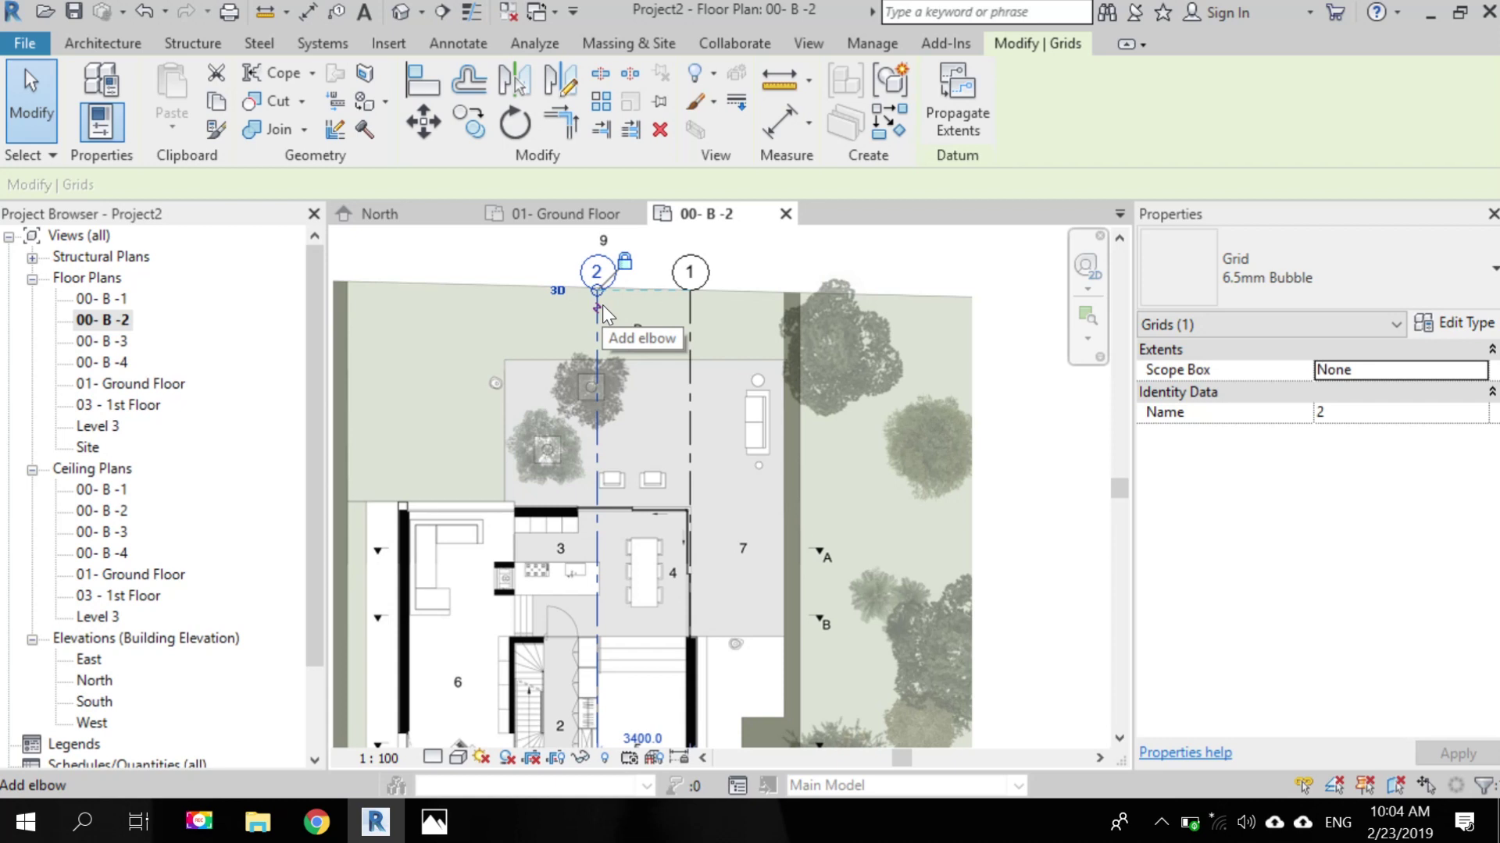
{"action": "left_click", "coordinate": [473, 110]}
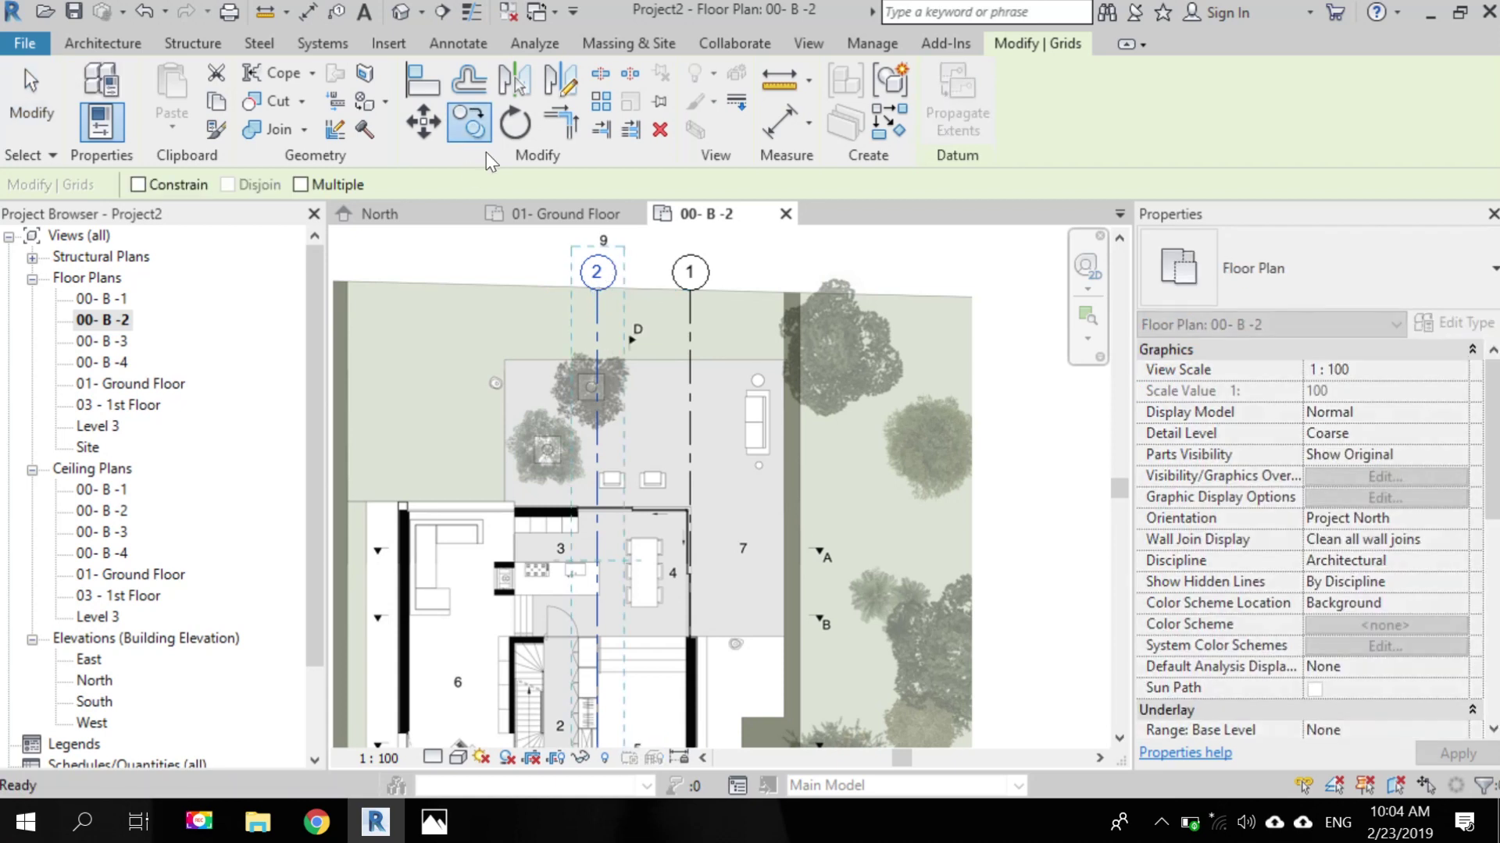
{"action": "left_click", "coordinate": [322, 185]}
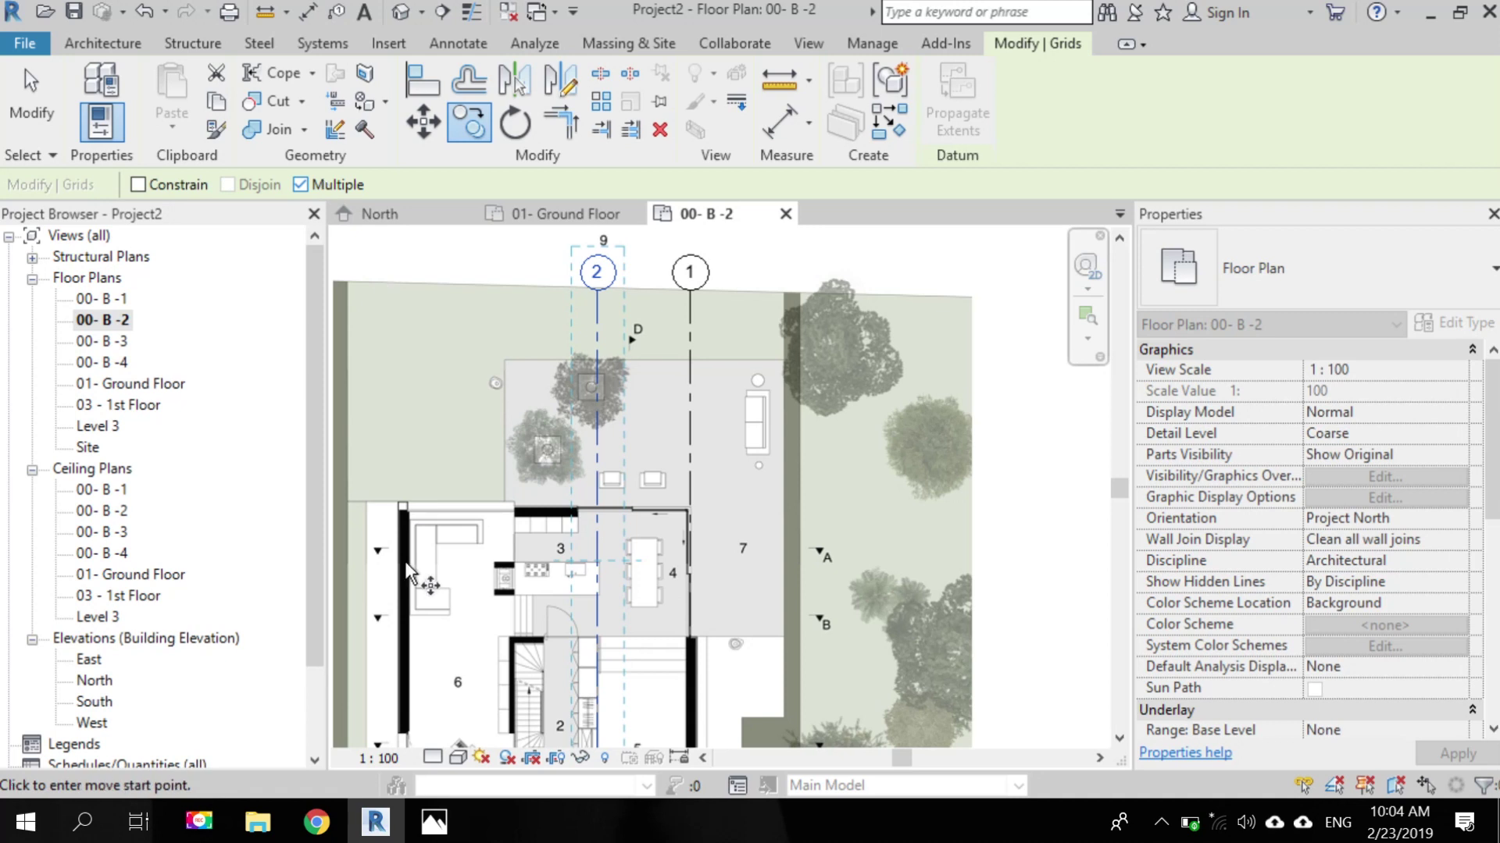
{"action": "scroll", "coordinate": [567, 640], "scroll_direction": "up", "scroll_amount": 6}
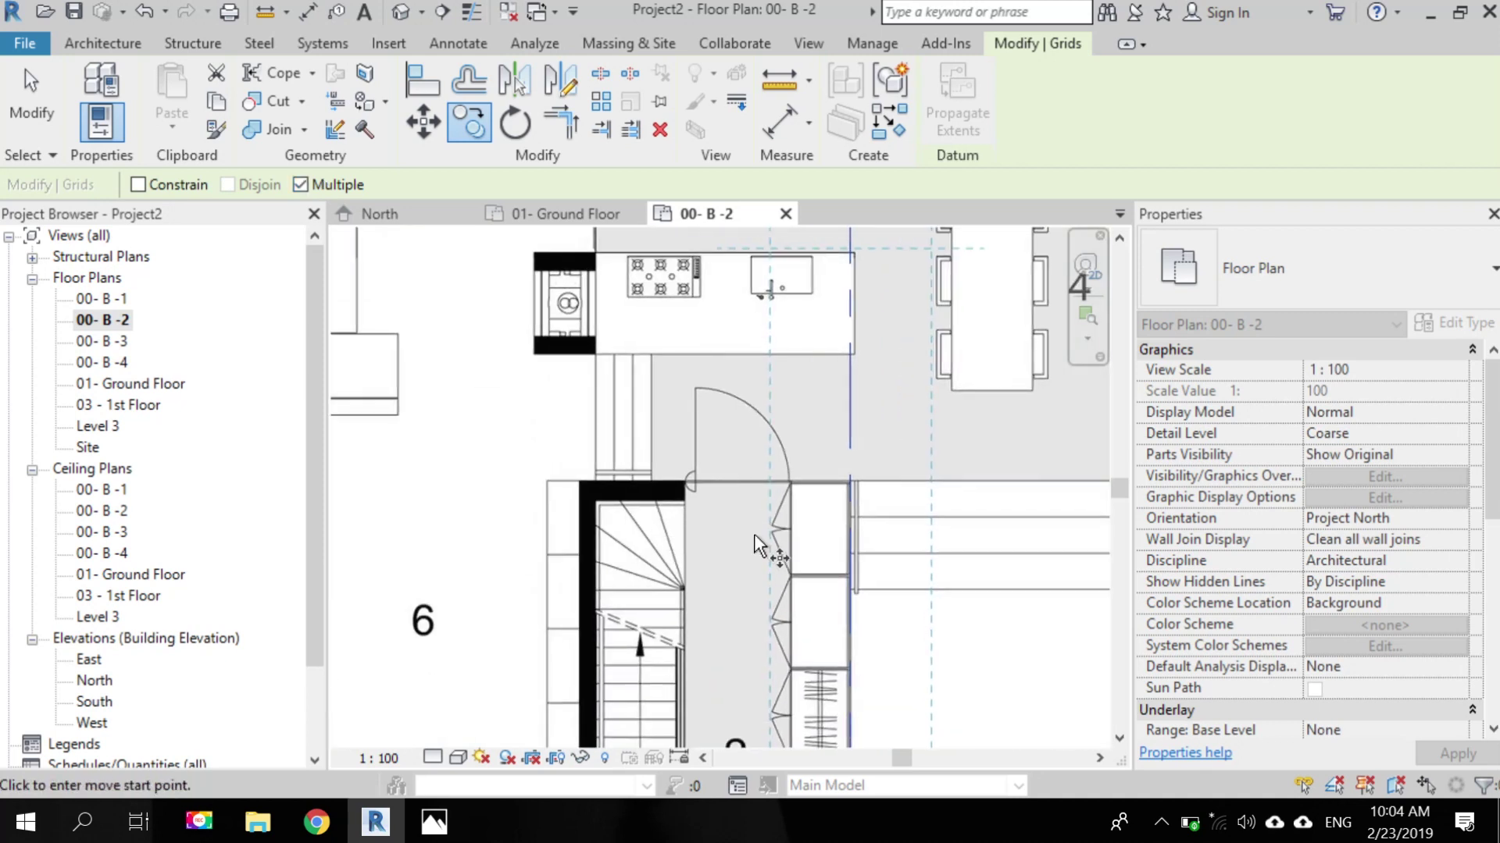
{"action": "left_click", "coordinate": [852, 504]}
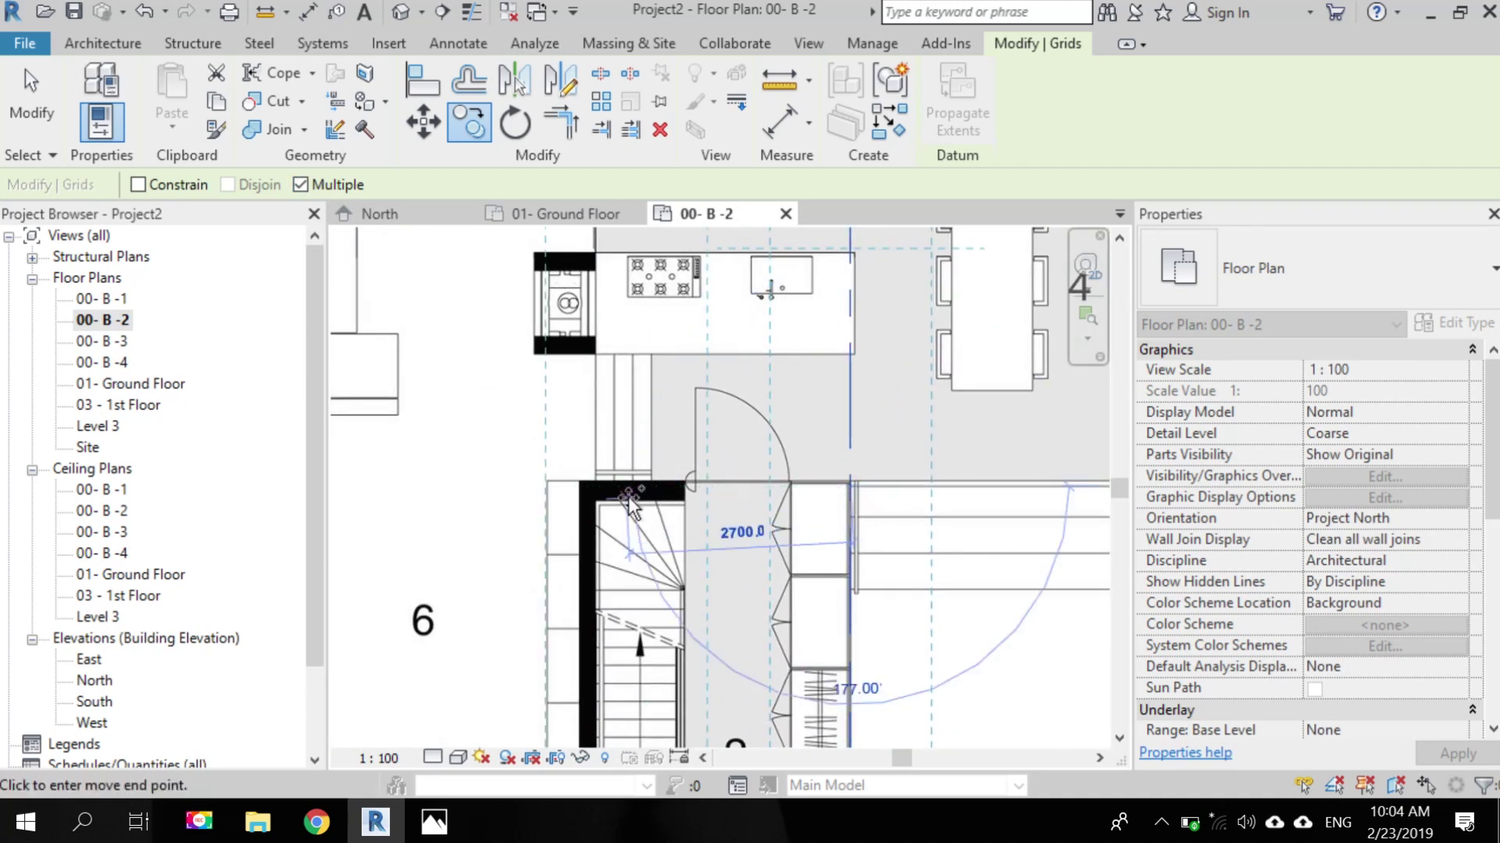
{"action": "key", "text": "shift"}
{"action": "scroll", "coordinate": [581, 461], "scroll_direction": "down", "scroll_amount": 5}
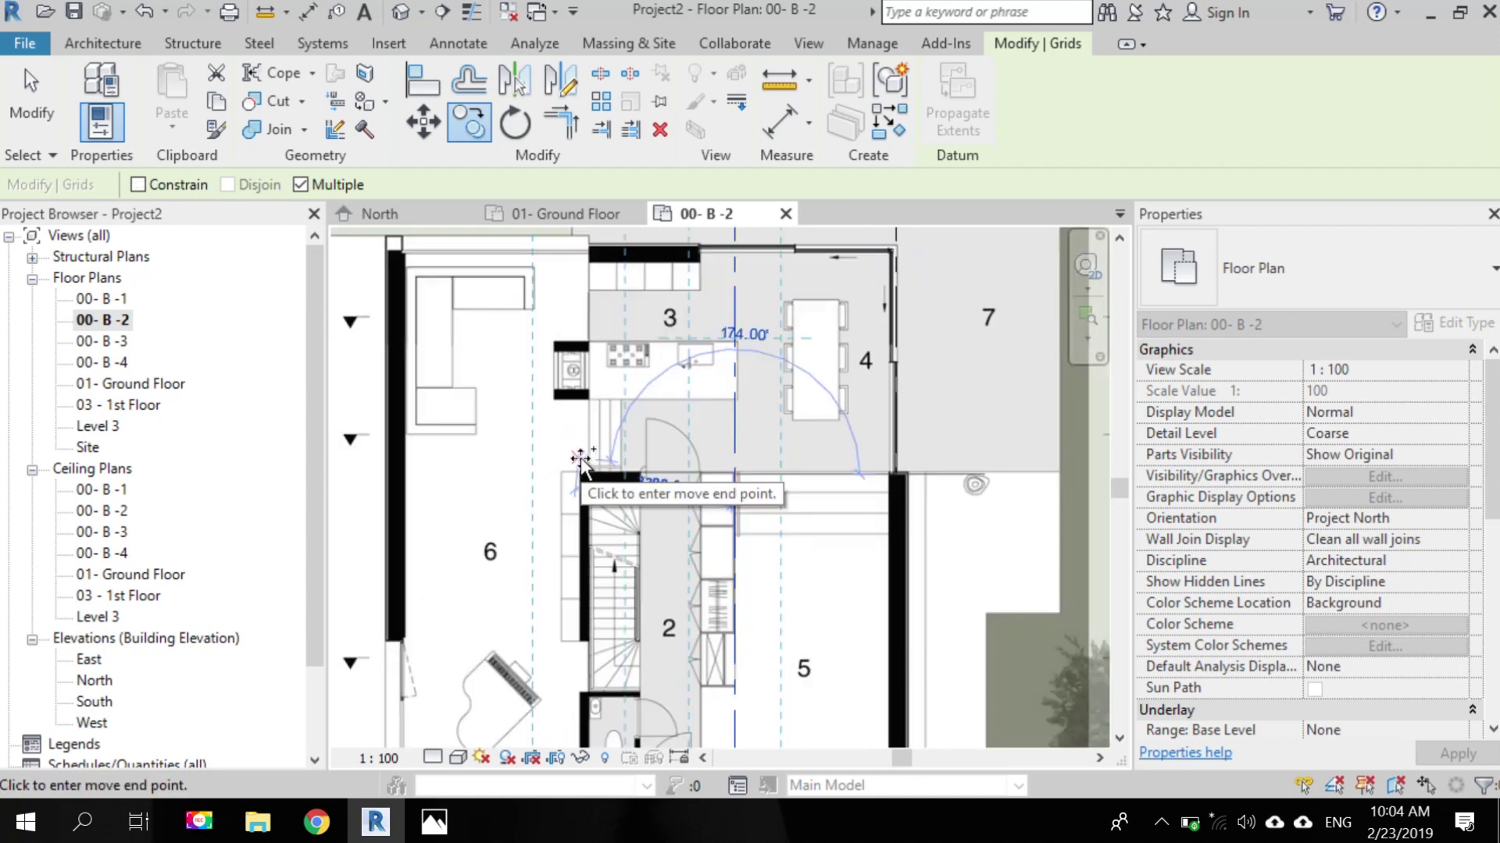
{"action": "scroll", "coordinate": [445, 422], "scroll_direction": "down", "scroll_amount": 4}
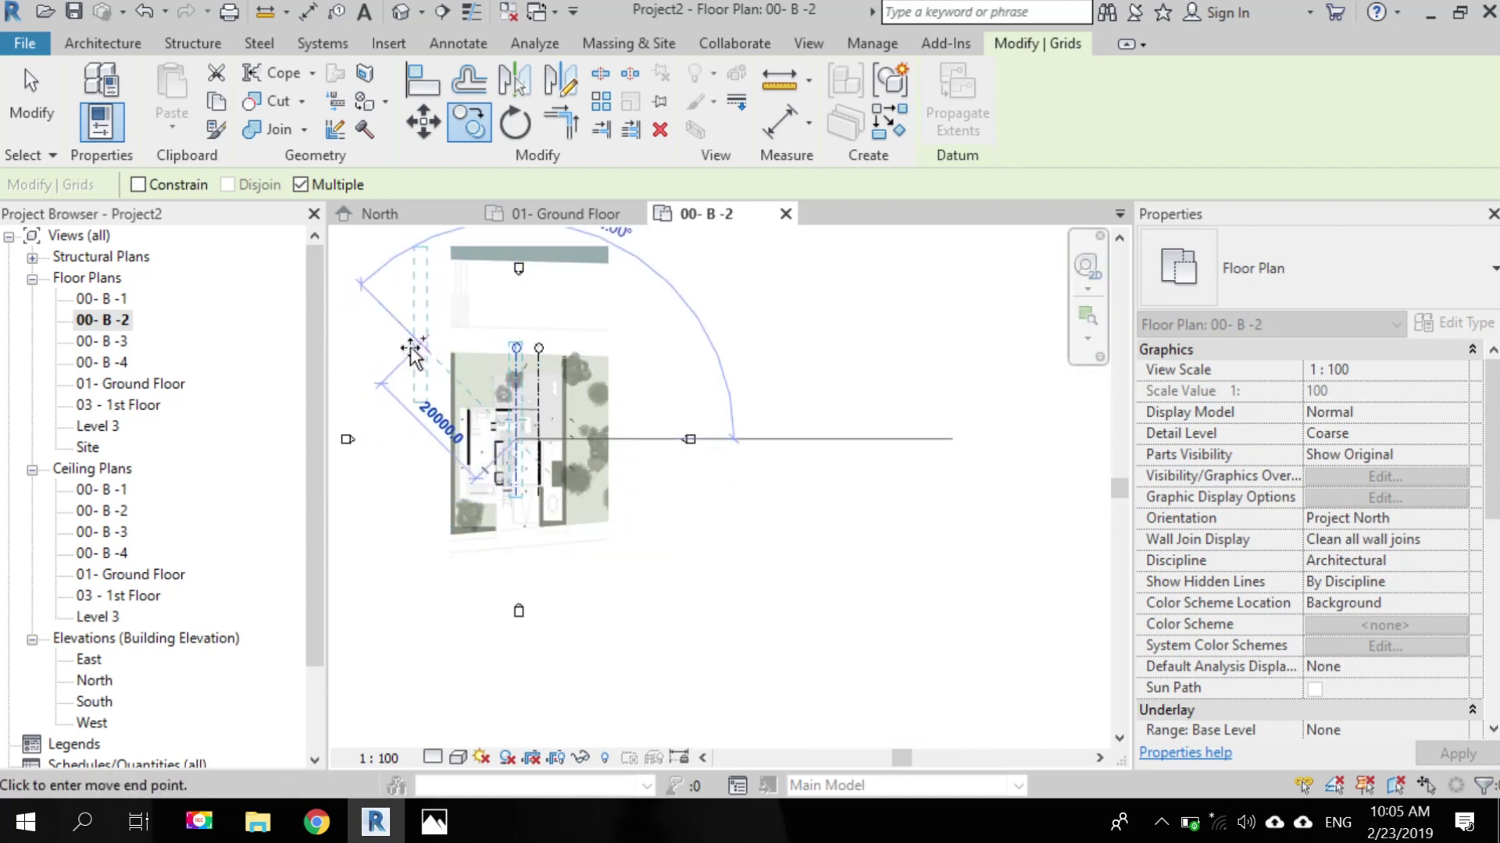
{"action": "key", "text": "shift"}
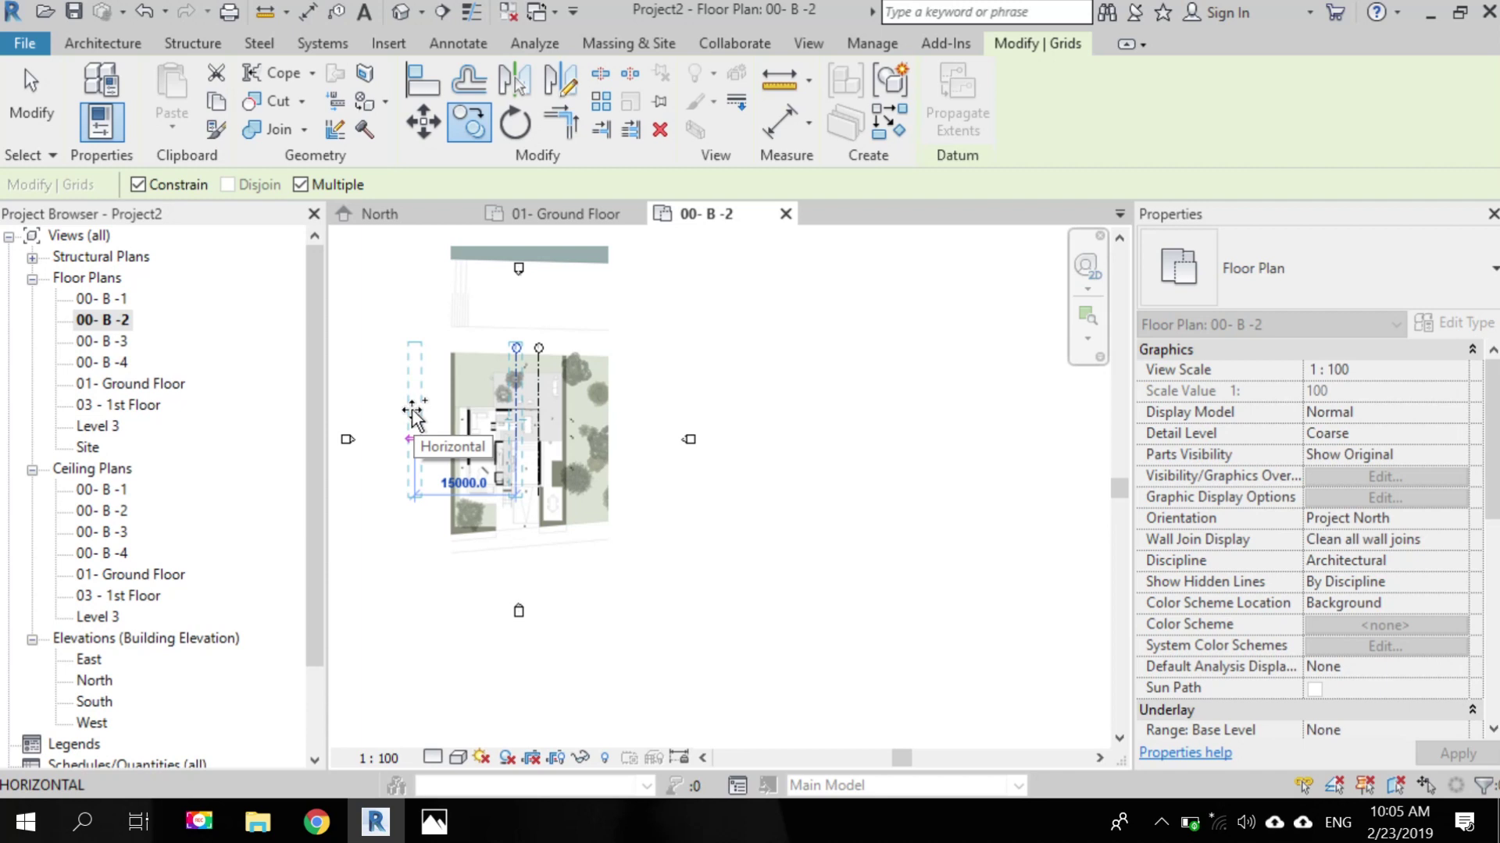
{"action": "scroll", "coordinate": [504, 438], "scroll_direction": "up", "scroll_amount": 6}
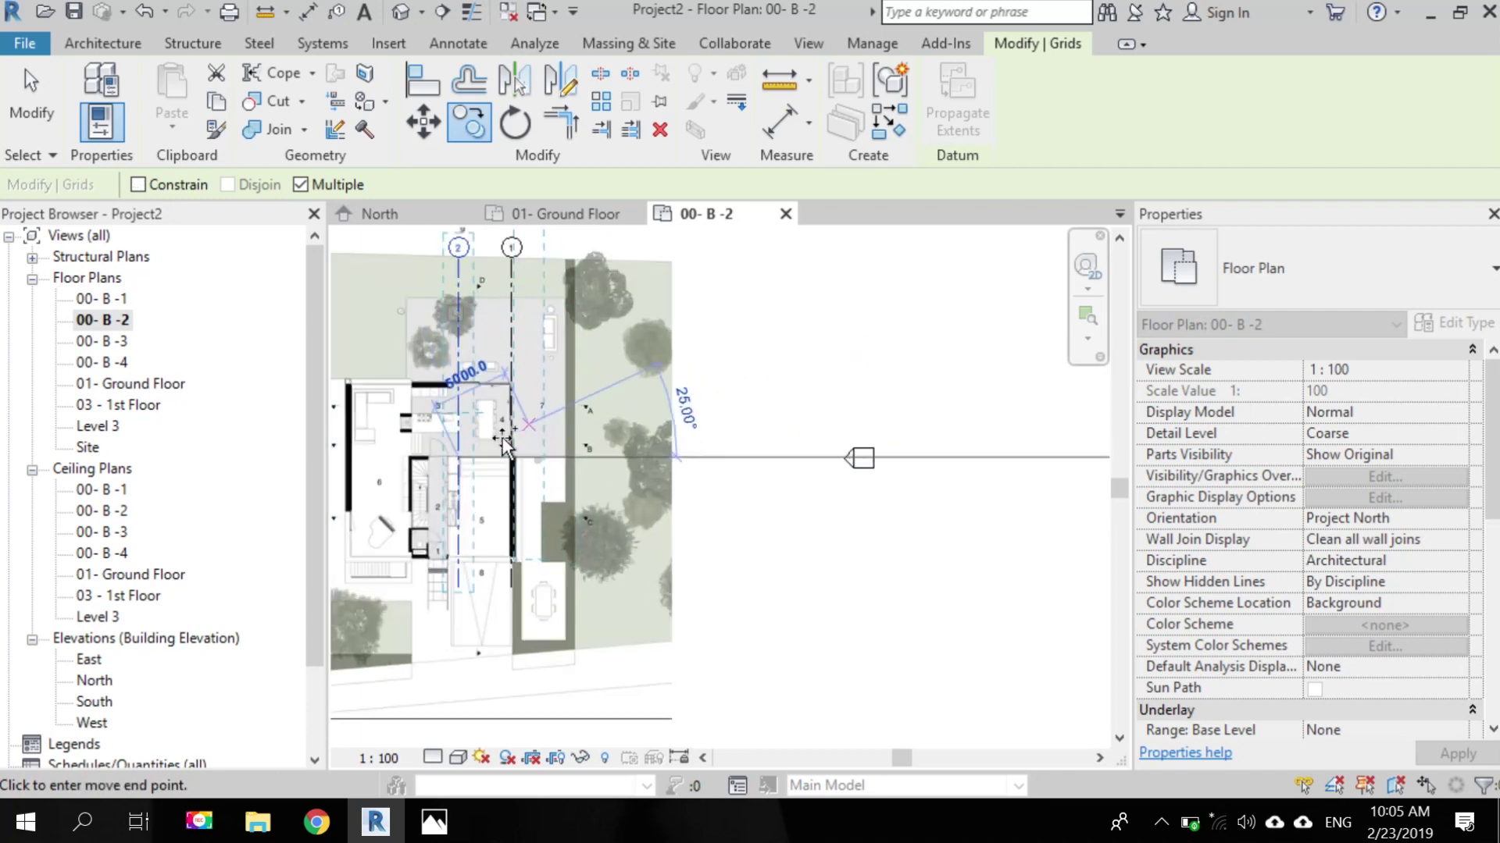
{"action": "scroll", "coordinate": [625, 507], "scroll_direction": "up", "scroll_amount": 4}
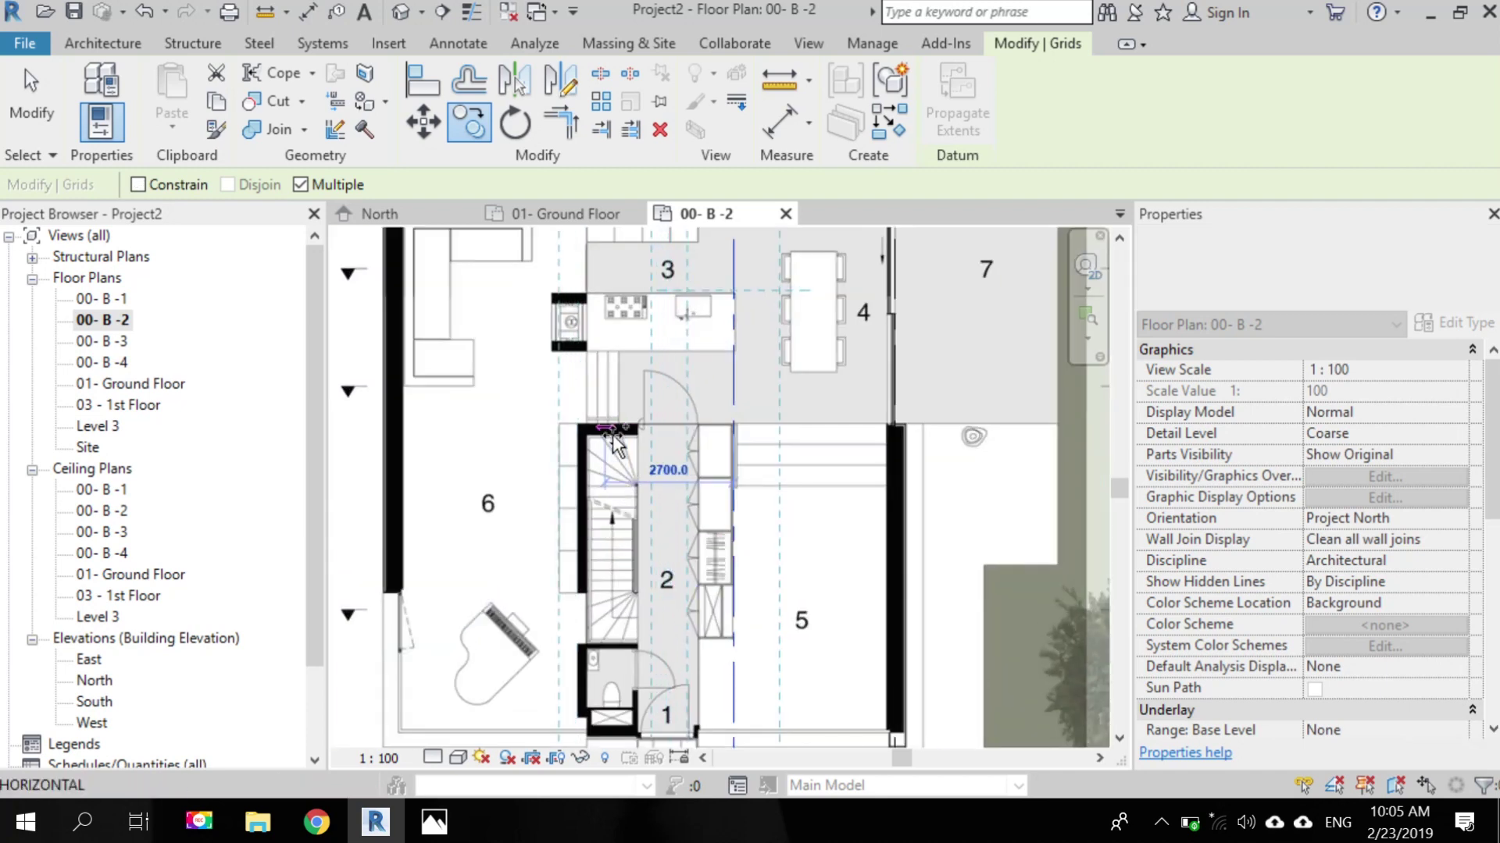
{"action": "key", "text": "shift"}
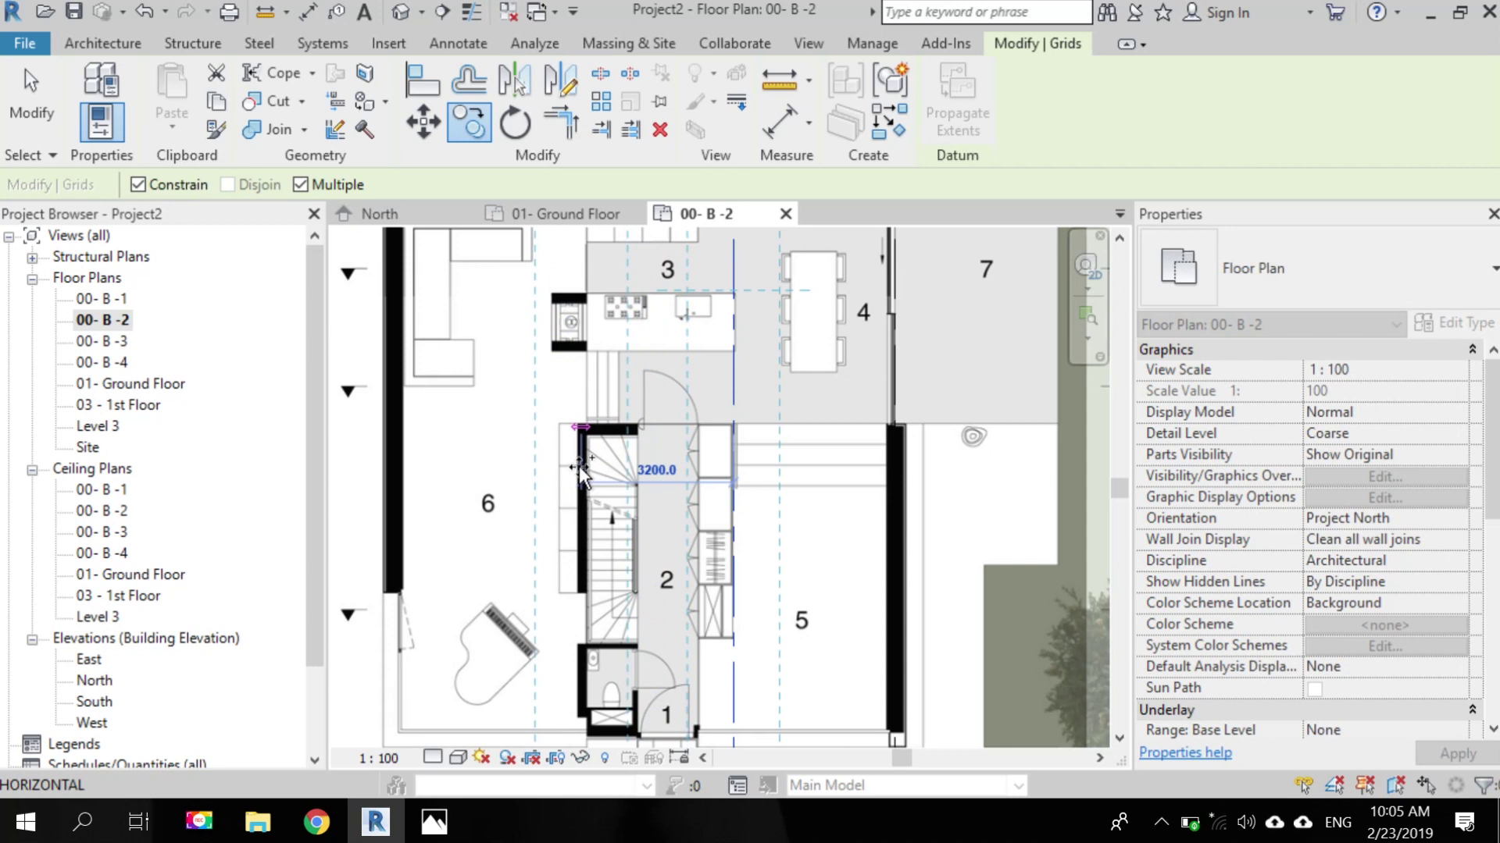
{"action": "left_click", "coordinate": [582, 473]}
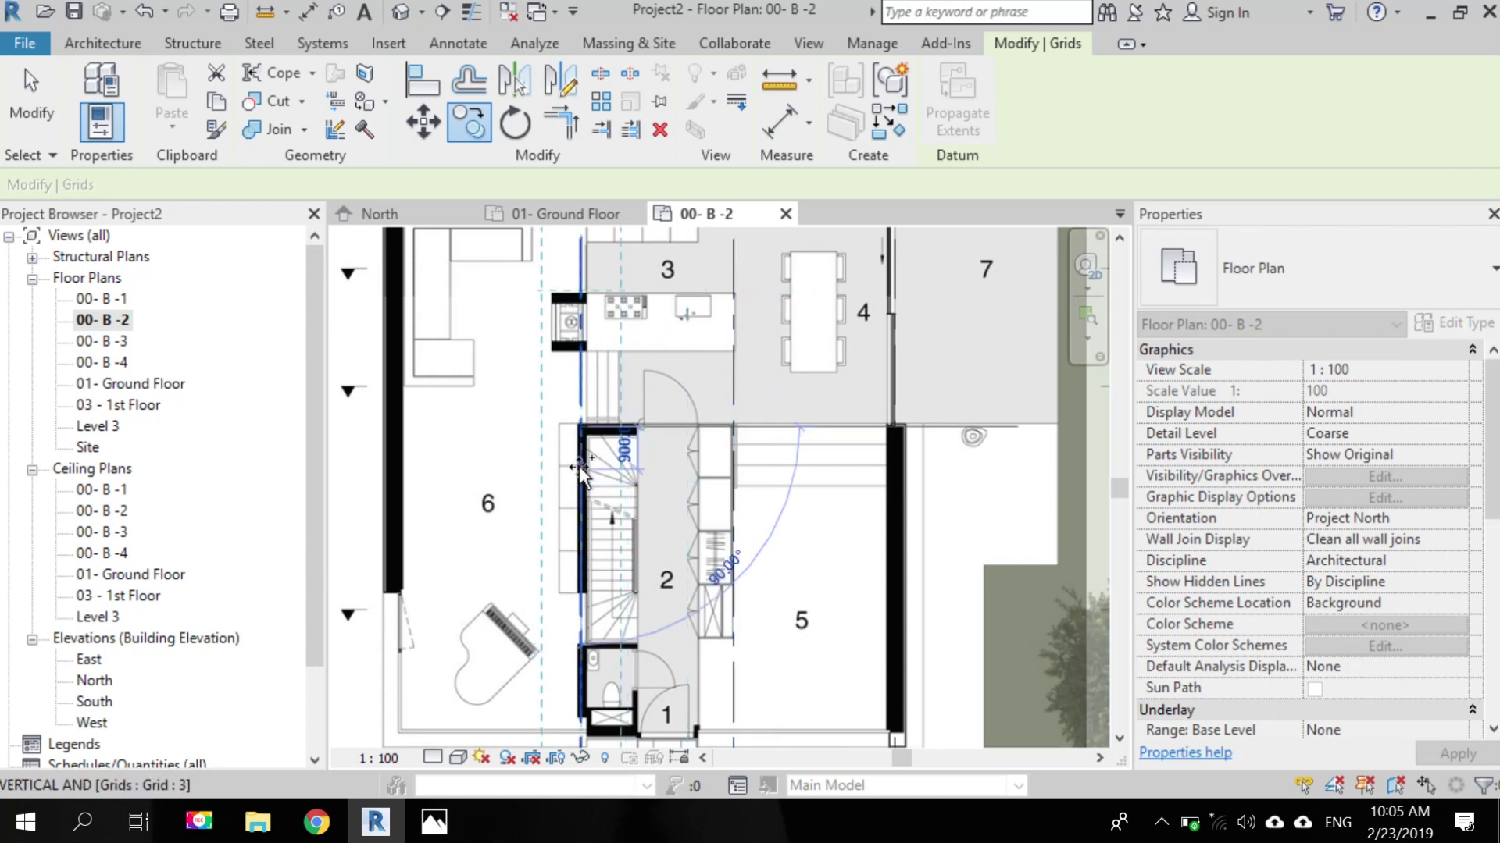
- Copy the grid once more horizontally onto the thick black outer wall left of room 6 and finish copying
{"action": "left_click", "coordinate": [393, 478]}
{"action": "scroll", "coordinate": [398, 472], "scroll_direction": "down", "scroll_amount": 5}
{"action": "key", "text": "Escape"}
{"action": "key", "text": "Escape"}
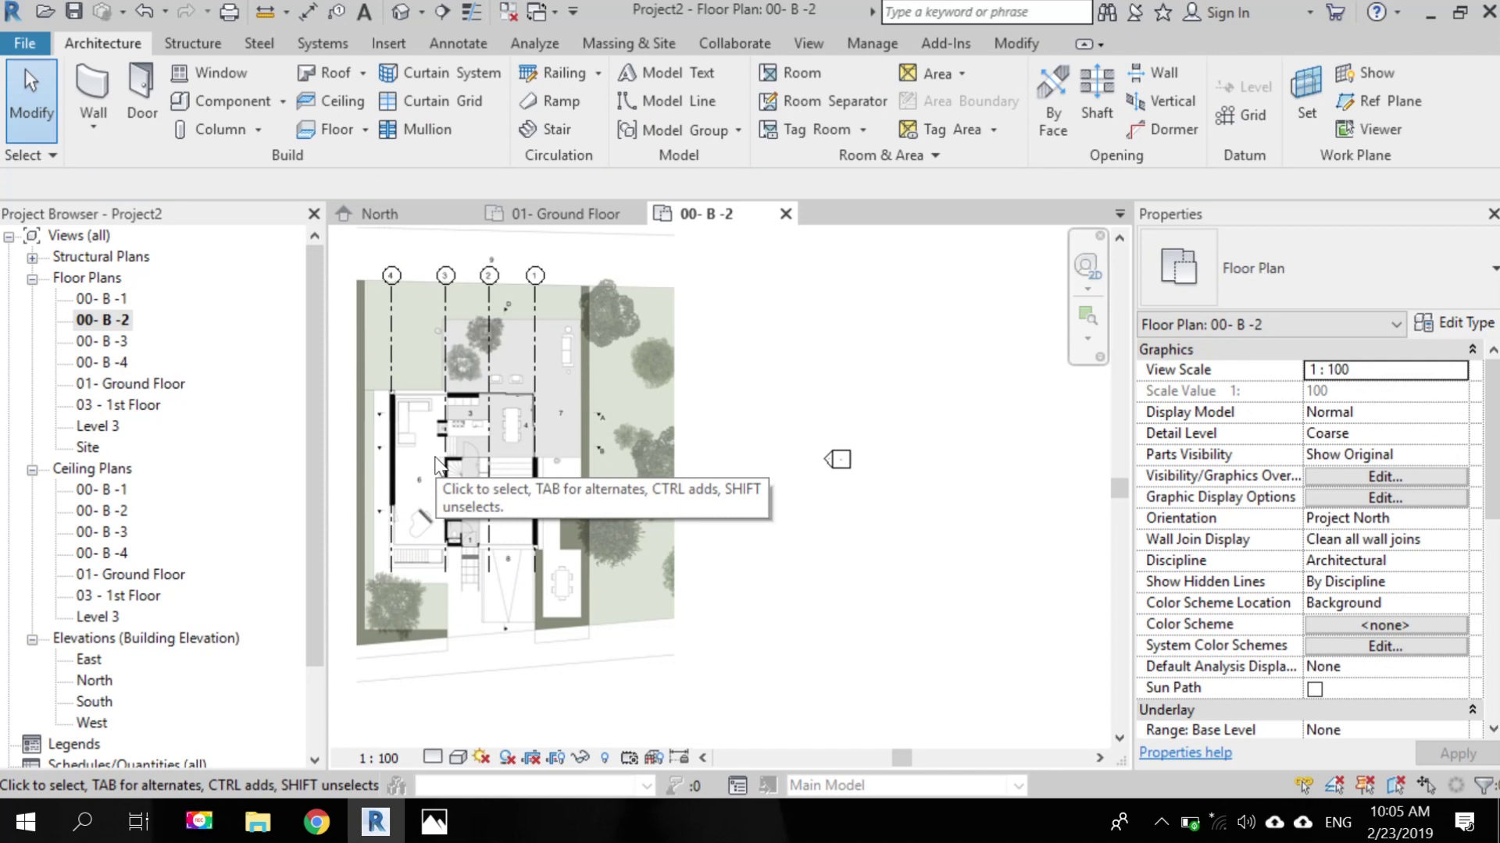
- Draw a horizontal grid line along the house's upper edge, from right of terrace 7 to well left of the site
{"action": "scroll", "coordinate": [581, 494], "scroll_direction": "up", "scroll_amount": 3}
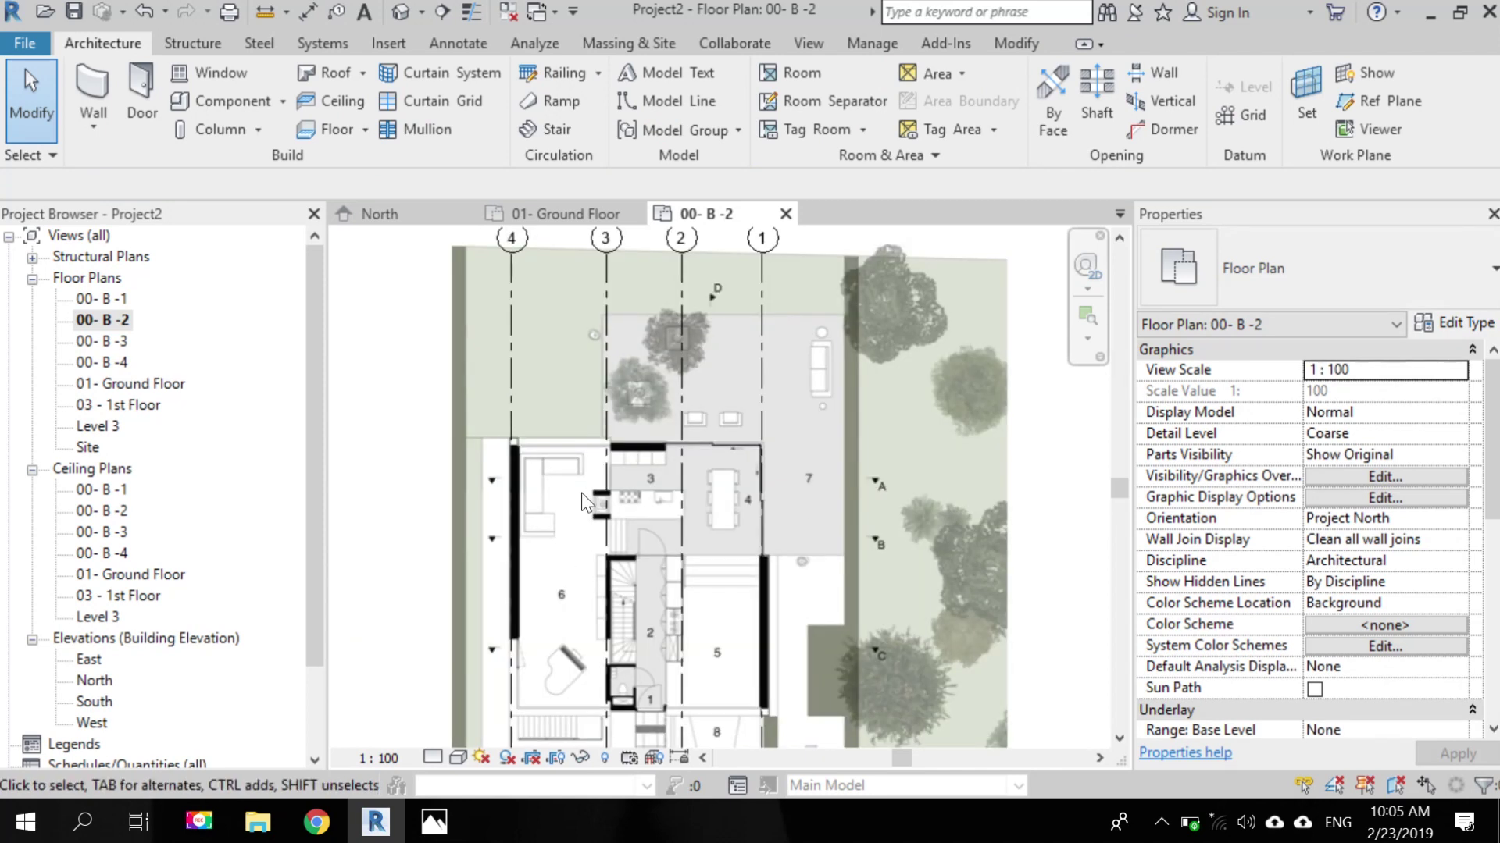
{"action": "left_click", "coordinate": [1253, 113]}
{"action": "left_click", "coordinate": [852, 440]}
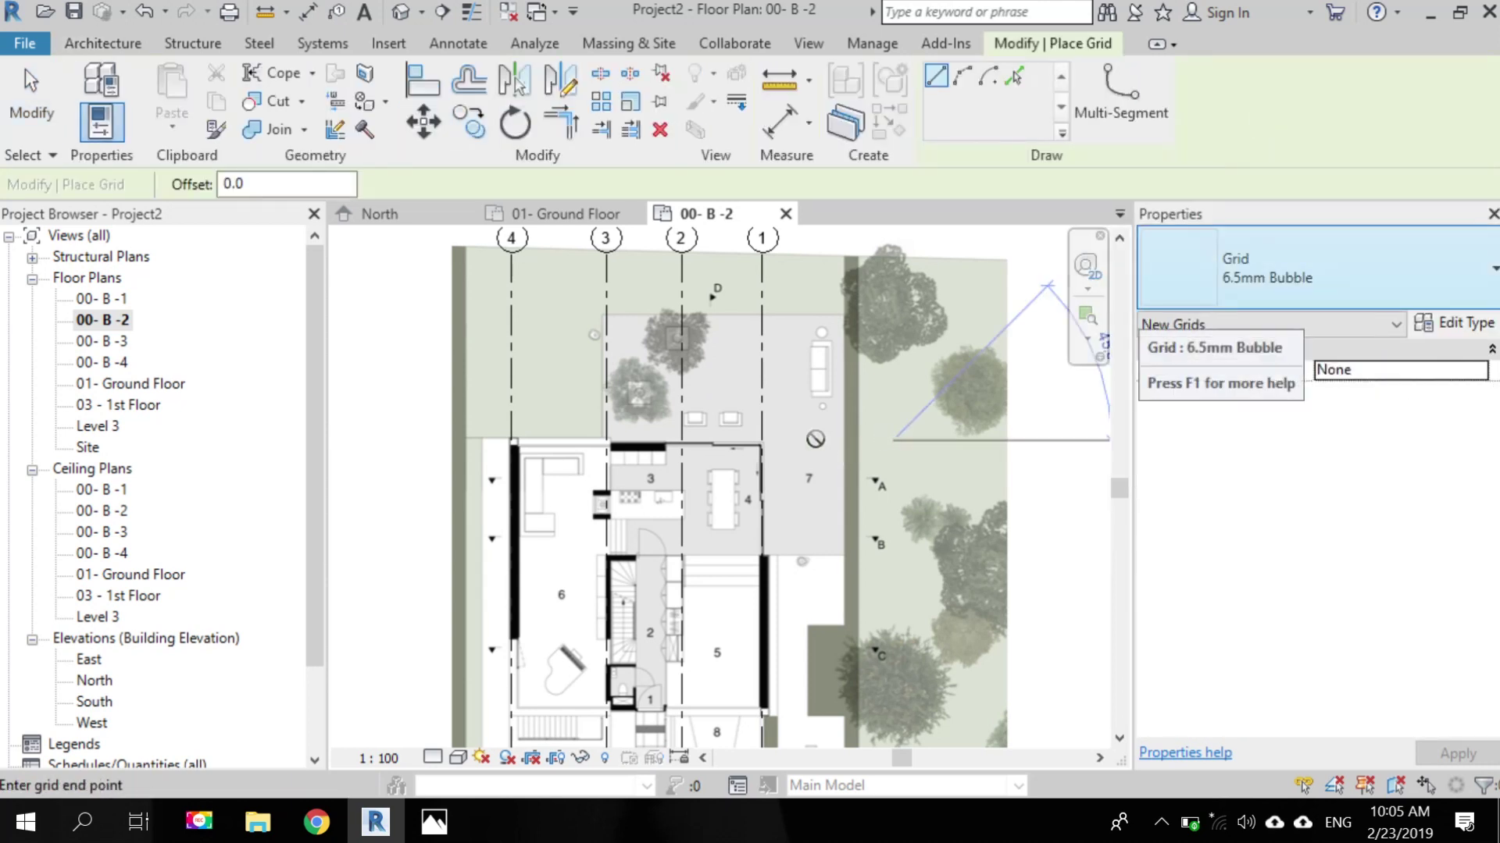
{"action": "middle_click_drag", "start_coordinate": [553, 435], "coordinate": [785, 400]}
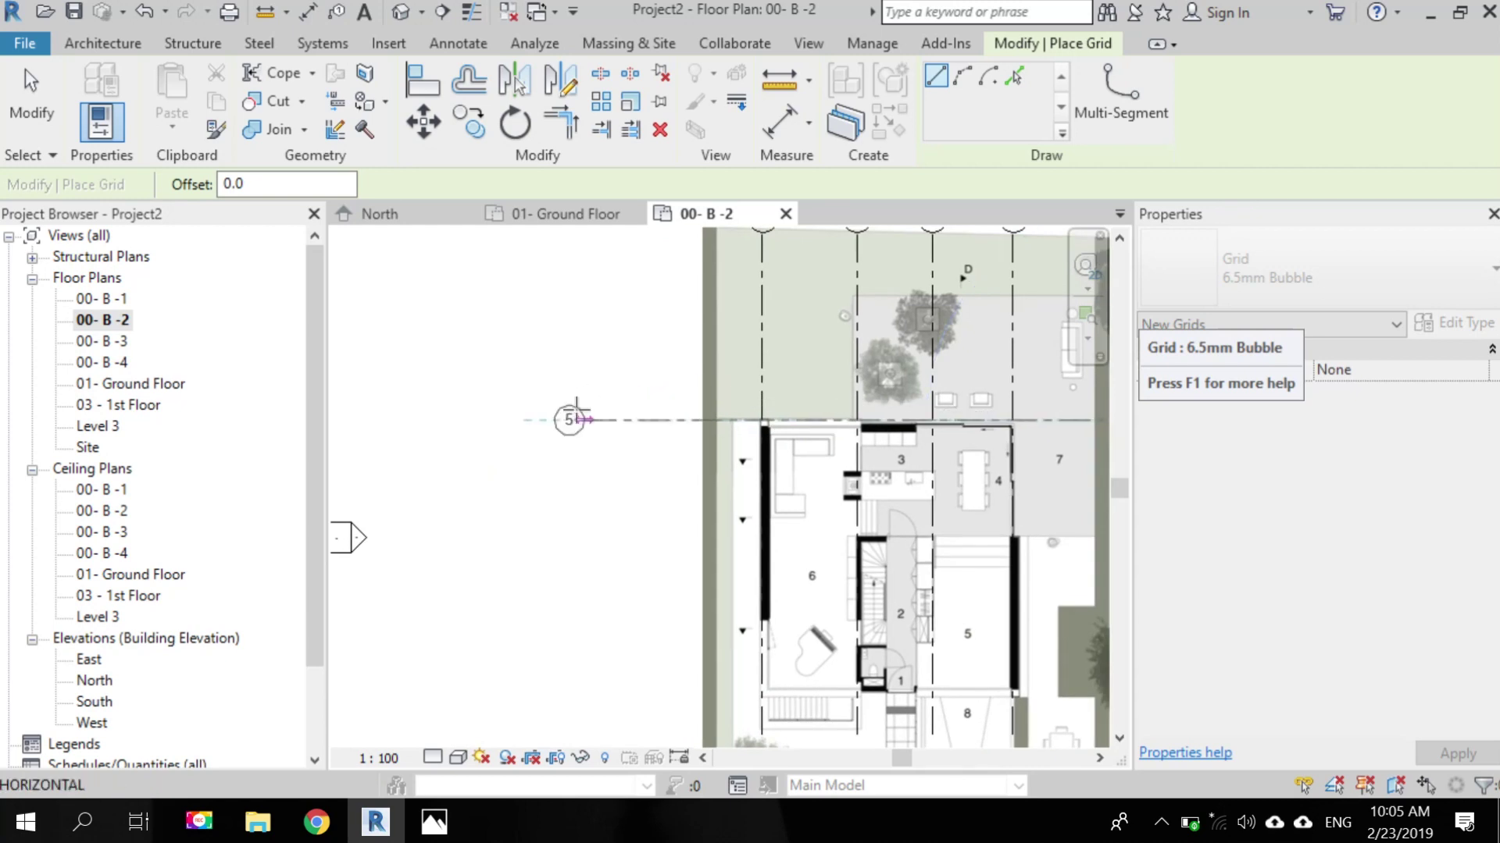
{"action": "left_click", "coordinate": [574, 419]}
{"action": "key", "text": "Escape"}
{"action": "key", "text": "Escape"}
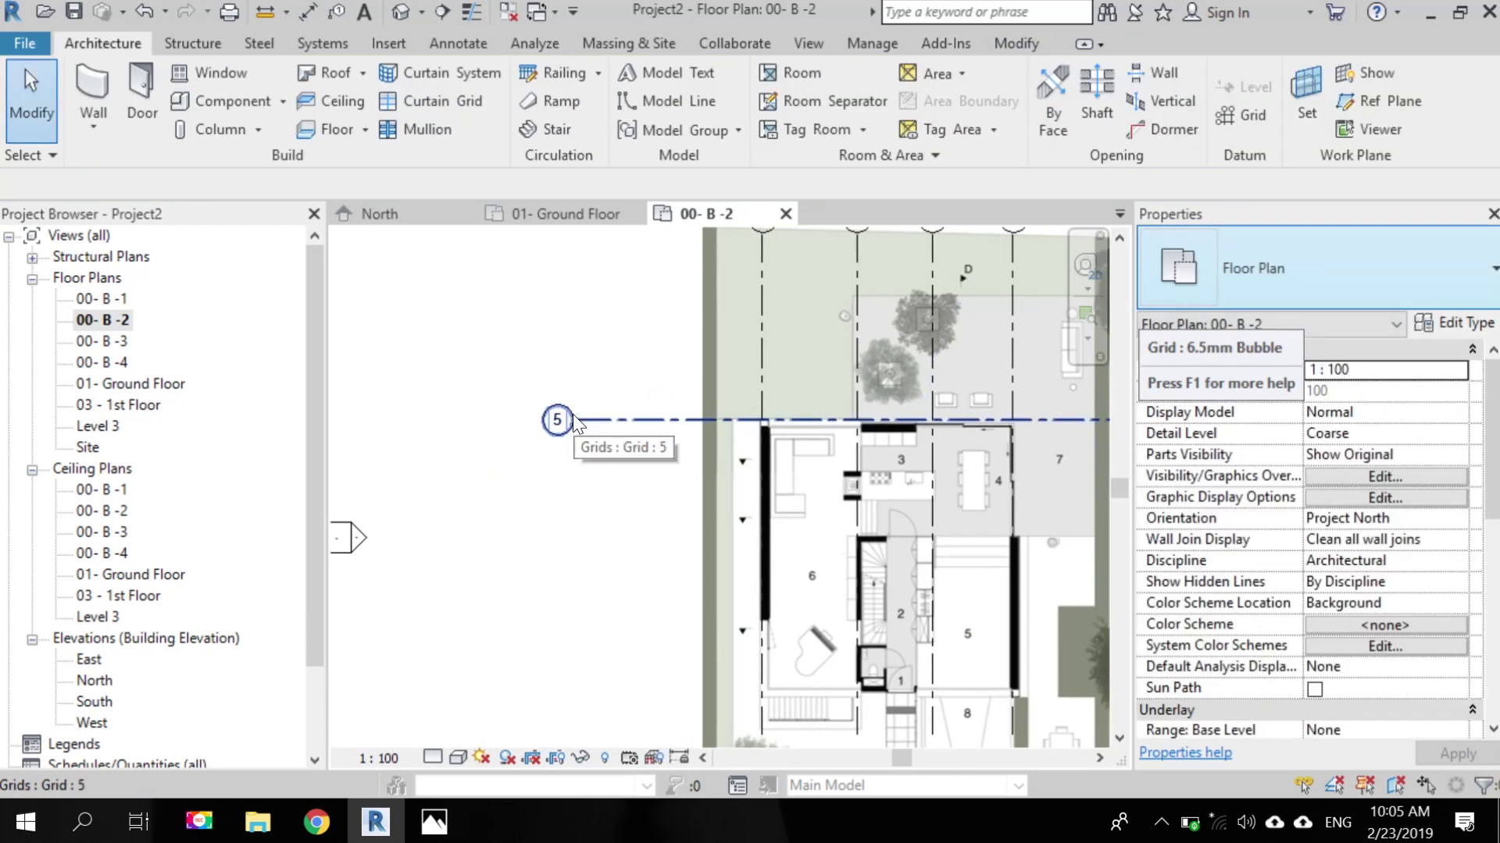
- Rename the new horizontal grid line as A
{"action": "scroll", "coordinate": [573, 414], "scroll_direction": "up", "scroll_amount": 3}
{"action": "left_click", "coordinate": [546, 428]}
{"action": "left_click", "coordinate": [547, 436]}
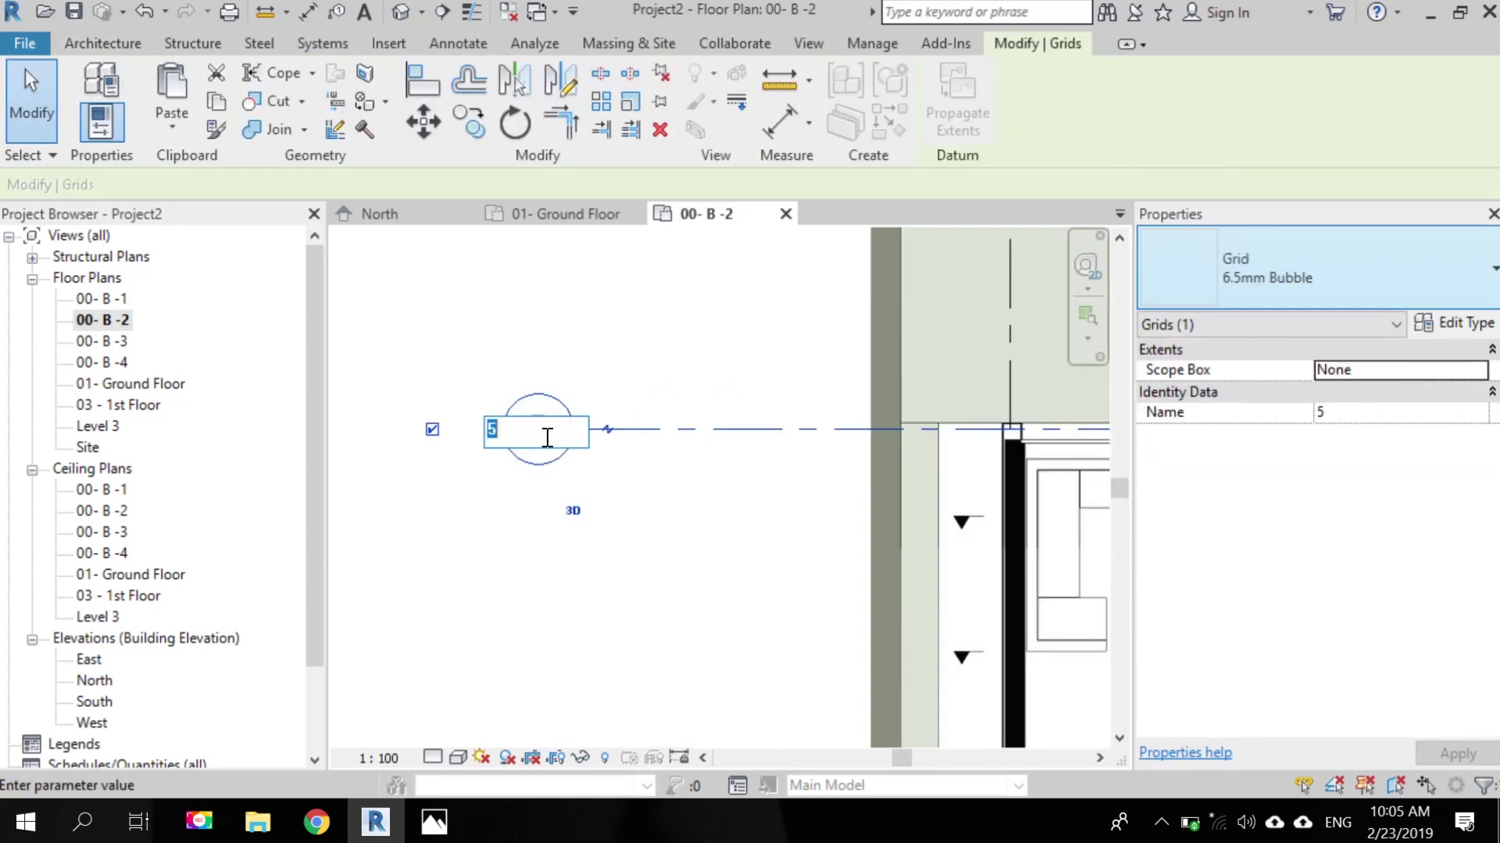
{"action": "type", "text": "A"}
{"action": "left_click", "coordinate": [587, 566]}
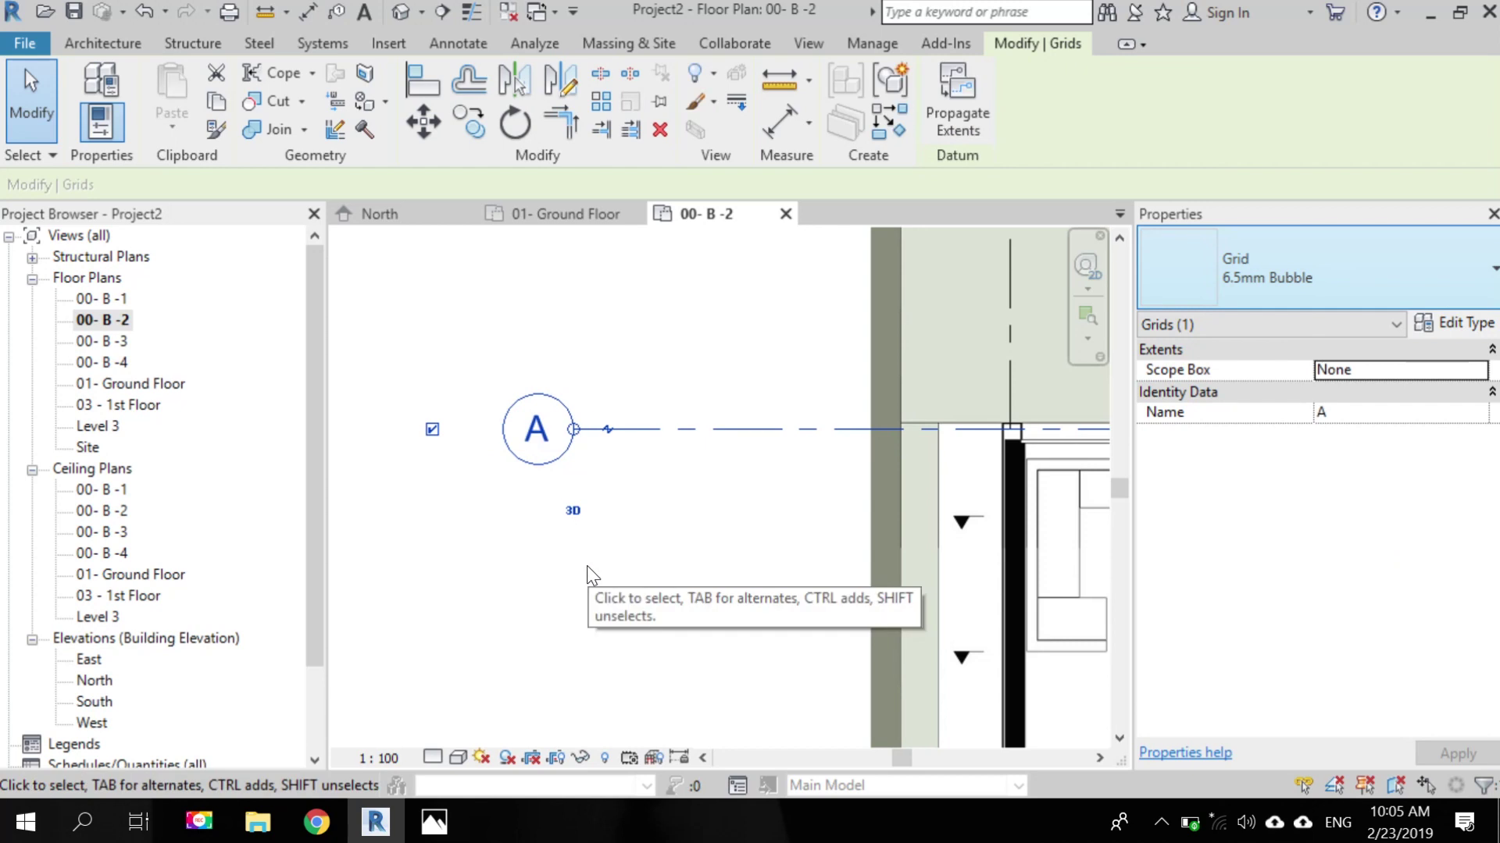
{"action": "scroll", "coordinate": [561, 563], "scroll_direction": "down", "scroll_amount": 5}
{"action": "key", "text": "Escape"}
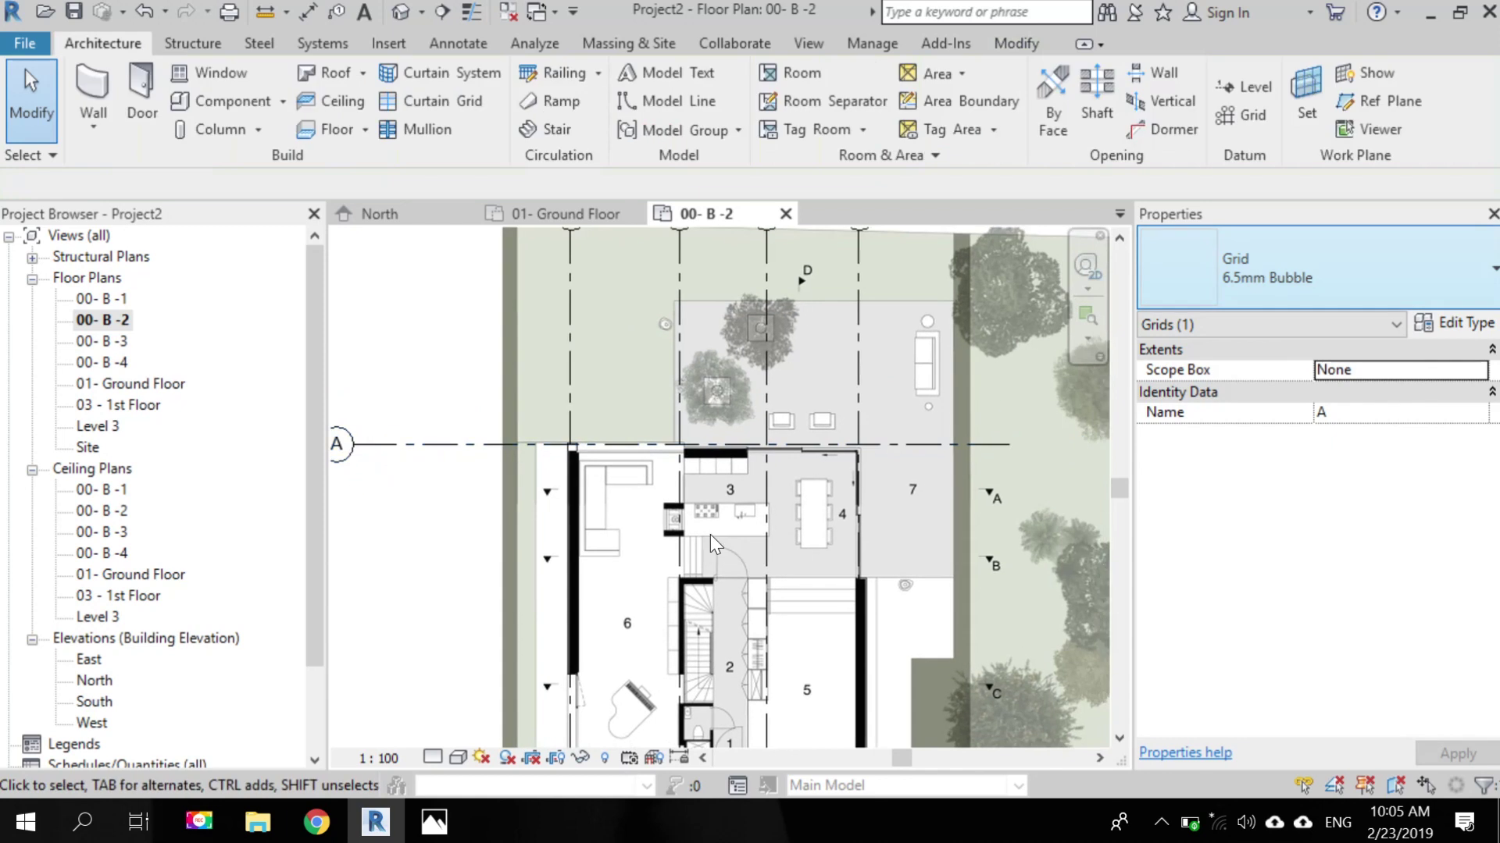
- Nudge grid A down so it runs inside the black wall above kitchen 3
{"action": "scroll", "coordinate": [680, 467], "scroll_direction": "up", "scroll_amount": 2}
{"action": "left_click", "coordinate": [683, 454]}
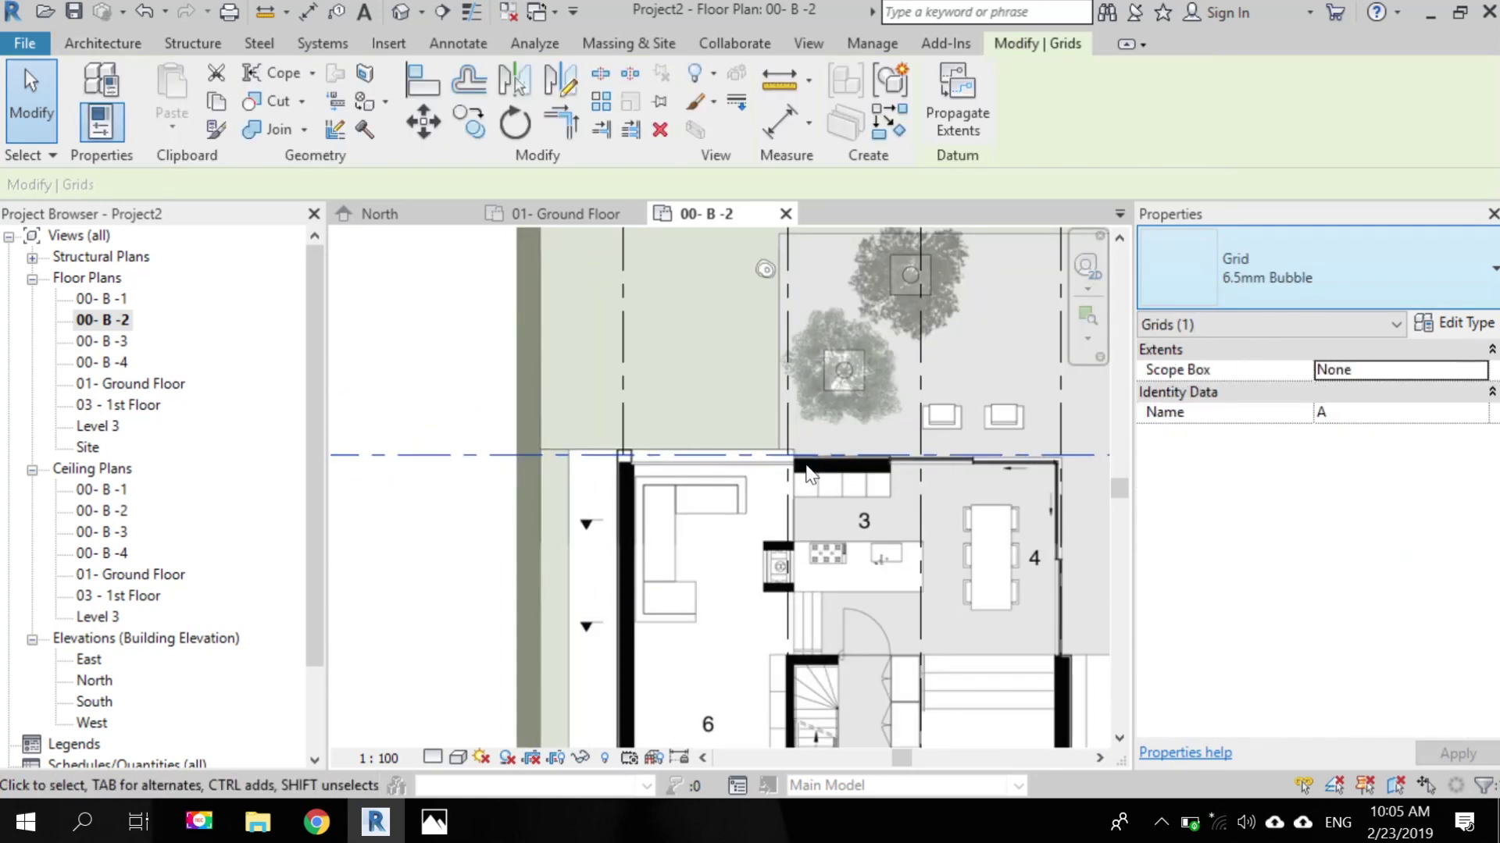
{"action": "scroll", "coordinate": [806, 467], "scroll_direction": "up", "scroll_amount": 2}
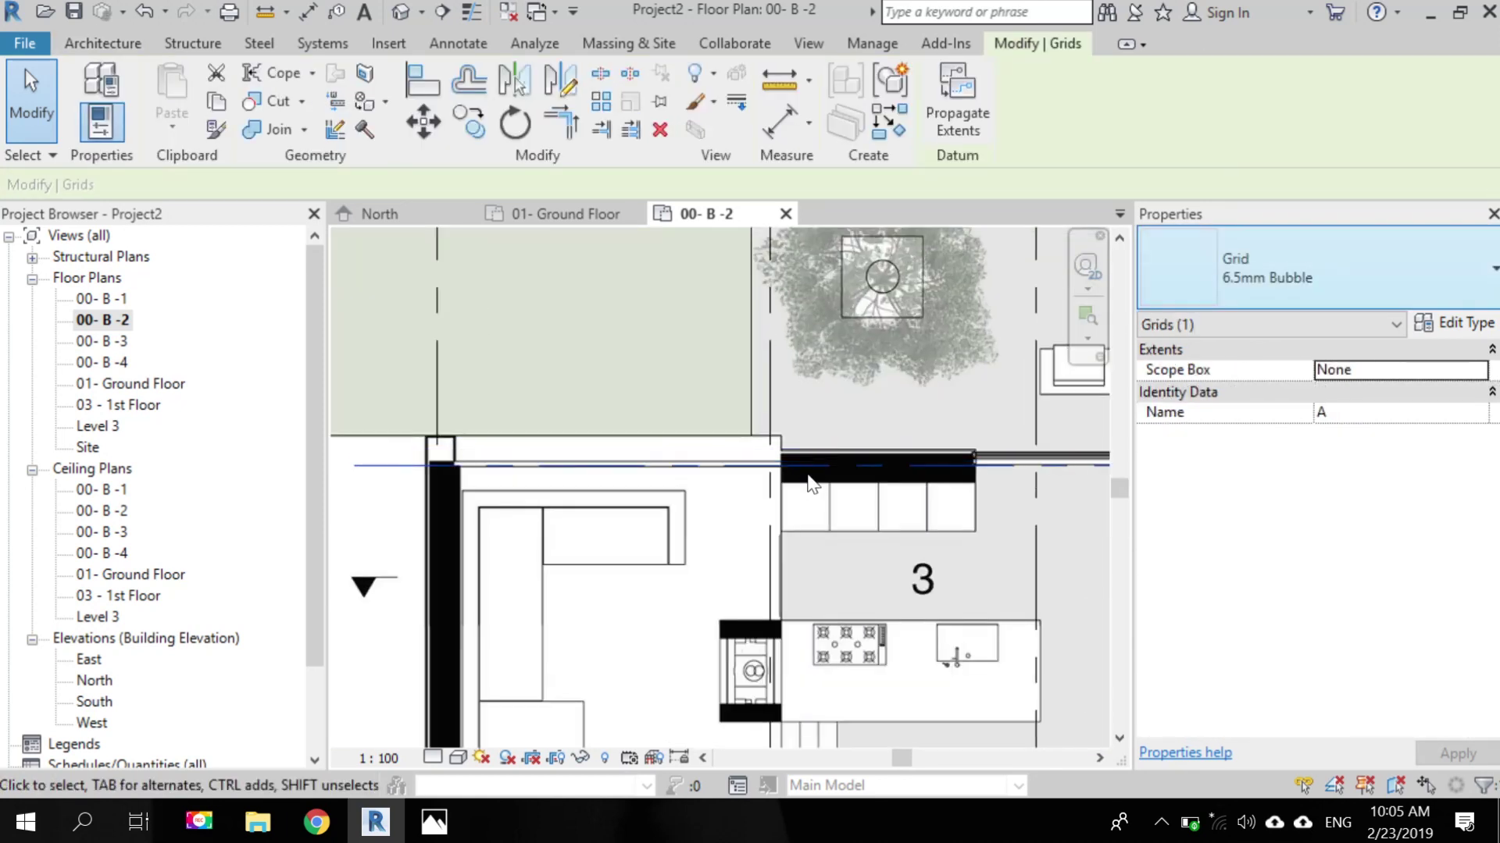
- Copy grid A with multiple copies enabled, 4600 mm straight down onto the black wall above the staircase
{"action": "left_click", "coordinate": [468, 127]}
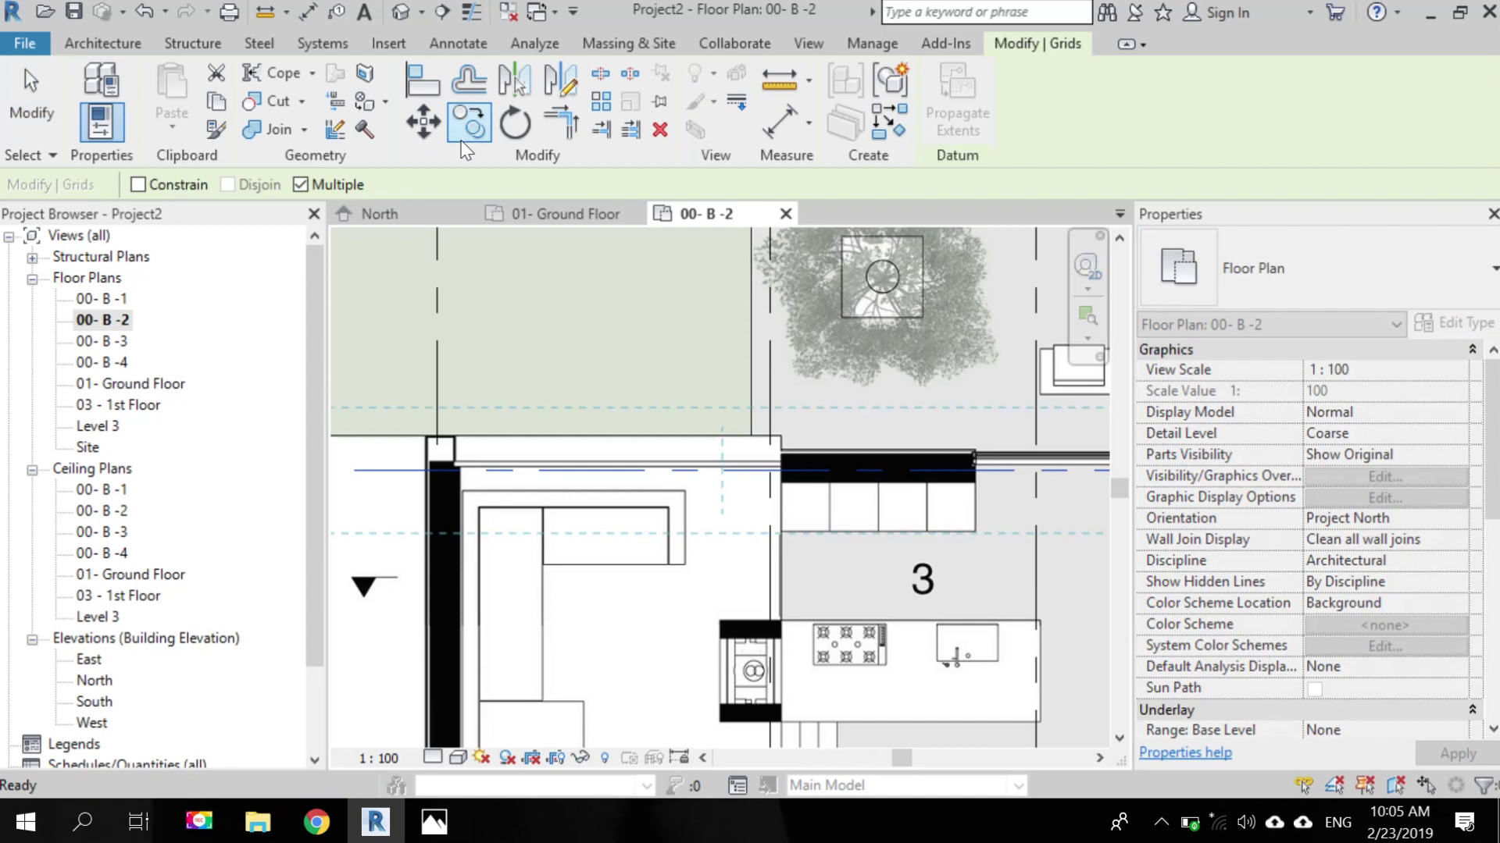
{"action": "middle_click_drag", "start_coordinate": [812, 640], "coordinate": [813, 336]}
{"action": "scroll", "coordinate": [813, 335], "scroll_direction": "down", "scroll_amount": 1}
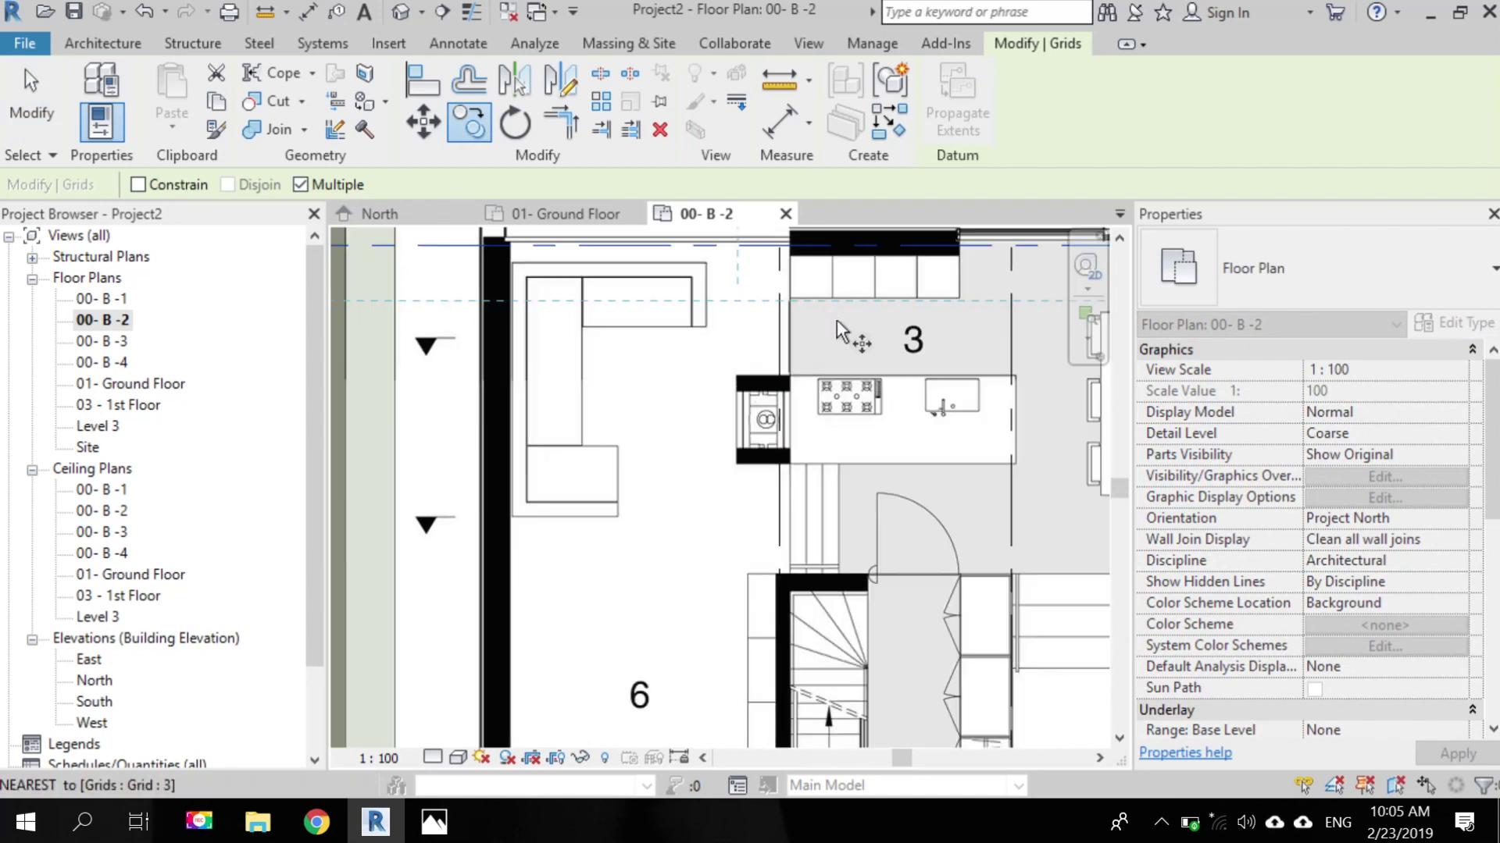
{"action": "left_click", "coordinate": [843, 248]}
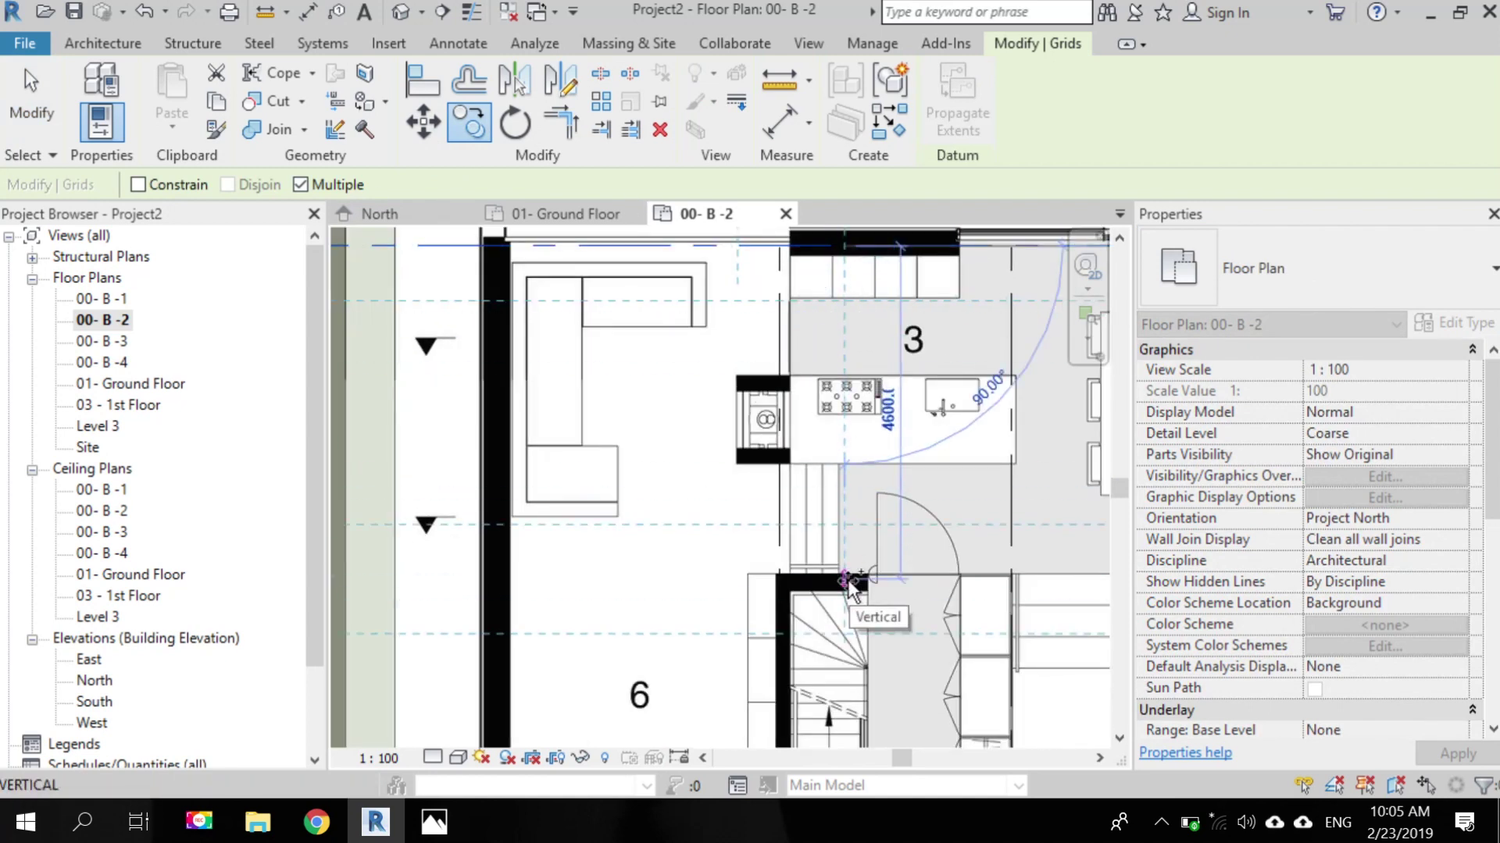
{"action": "middle_click_drag", "start_coordinate": [840, 508], "coordinate": [803, 418]}
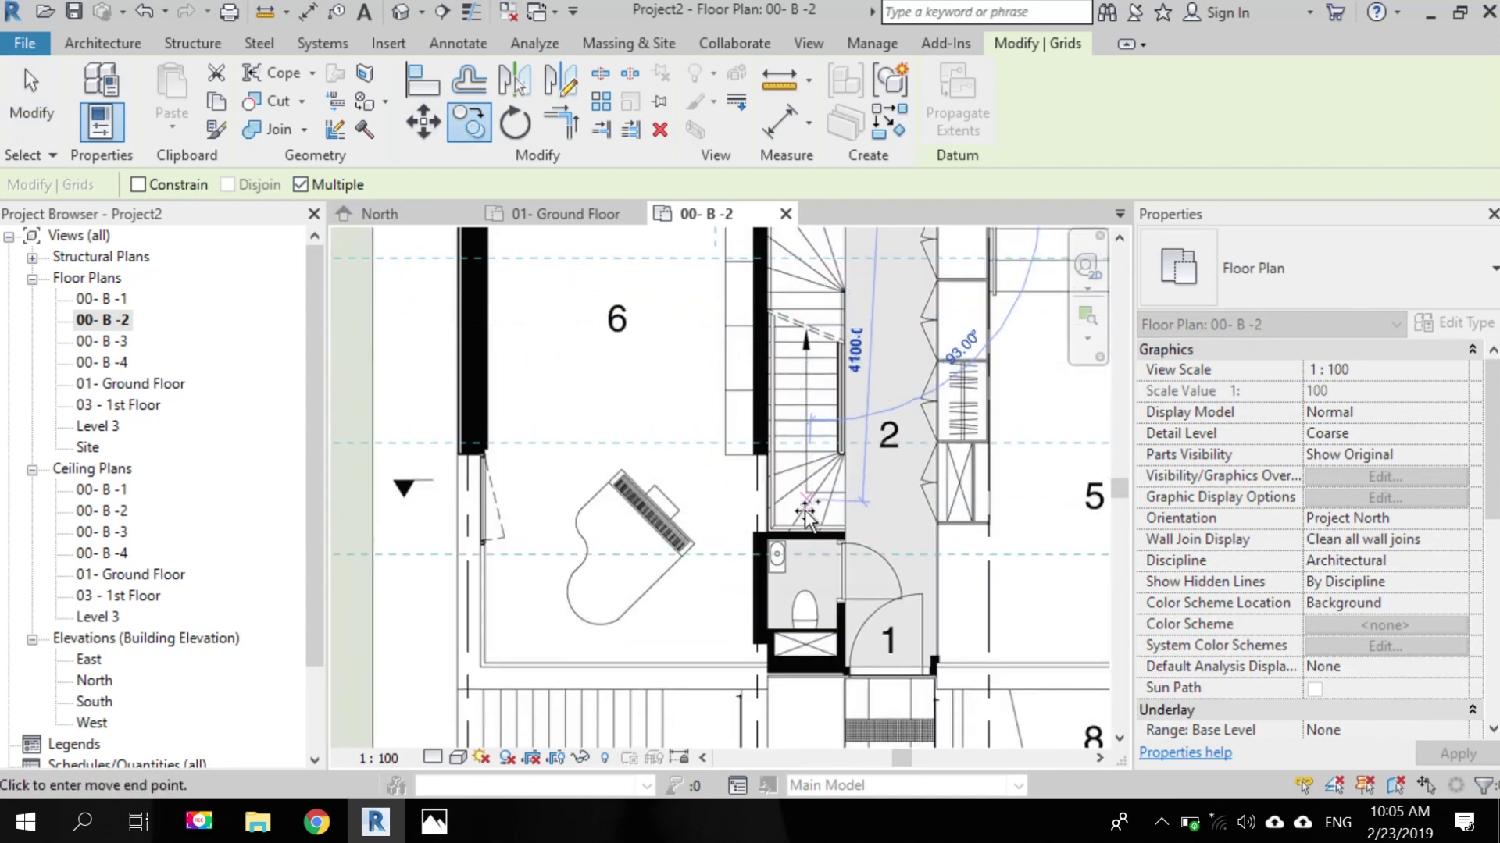
- Place two more constrained copies: 4600 mm lower on the wall between staircase and toilet, and about 1800 mm below that on the toilet's lower wall
{"action": "key", "text": "shift"}
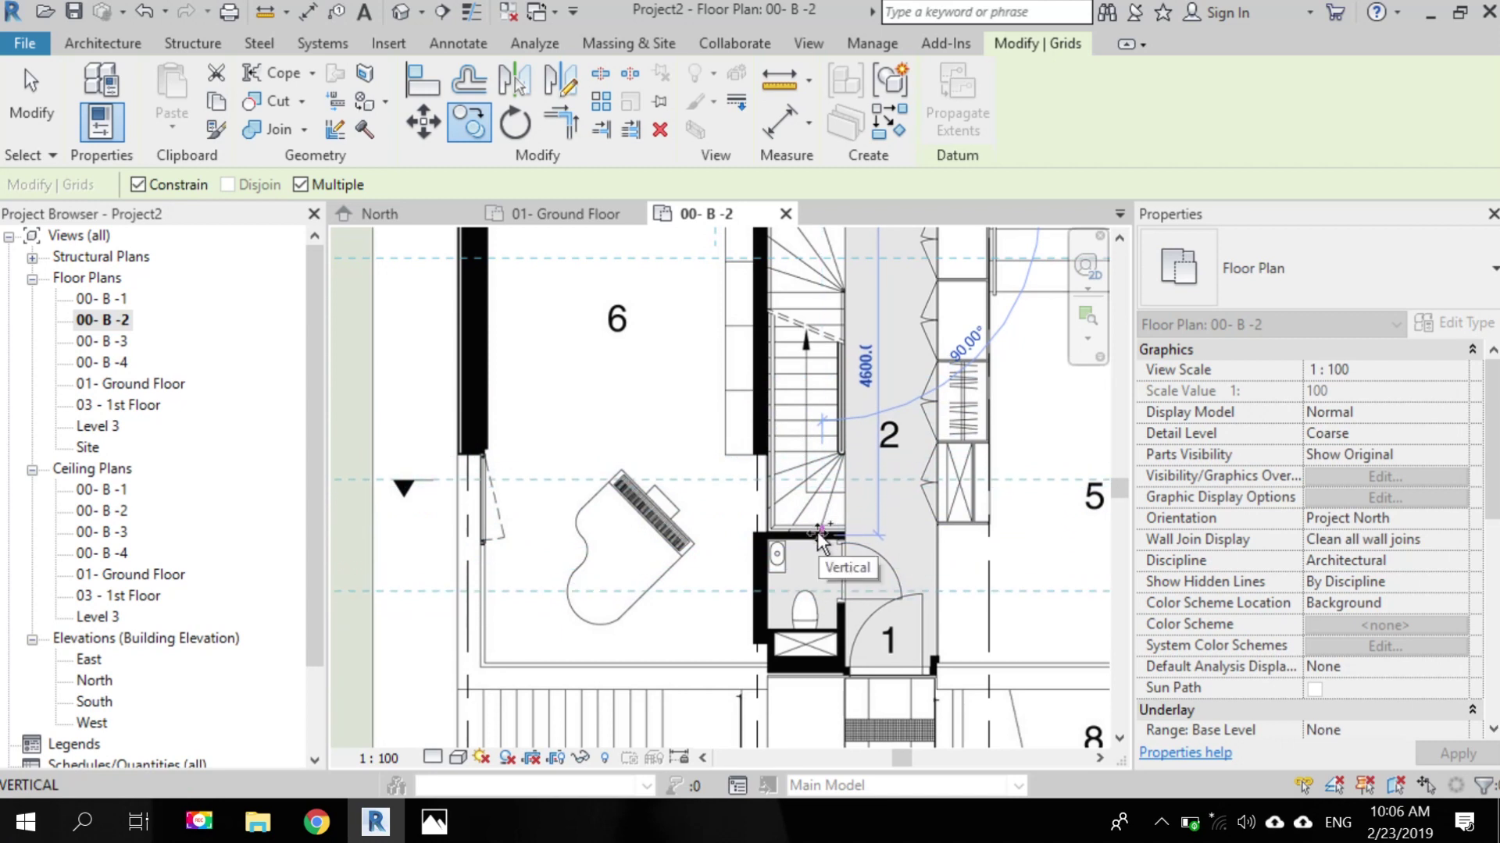
{"action": "left_click", "coordinate": [819, 535]}
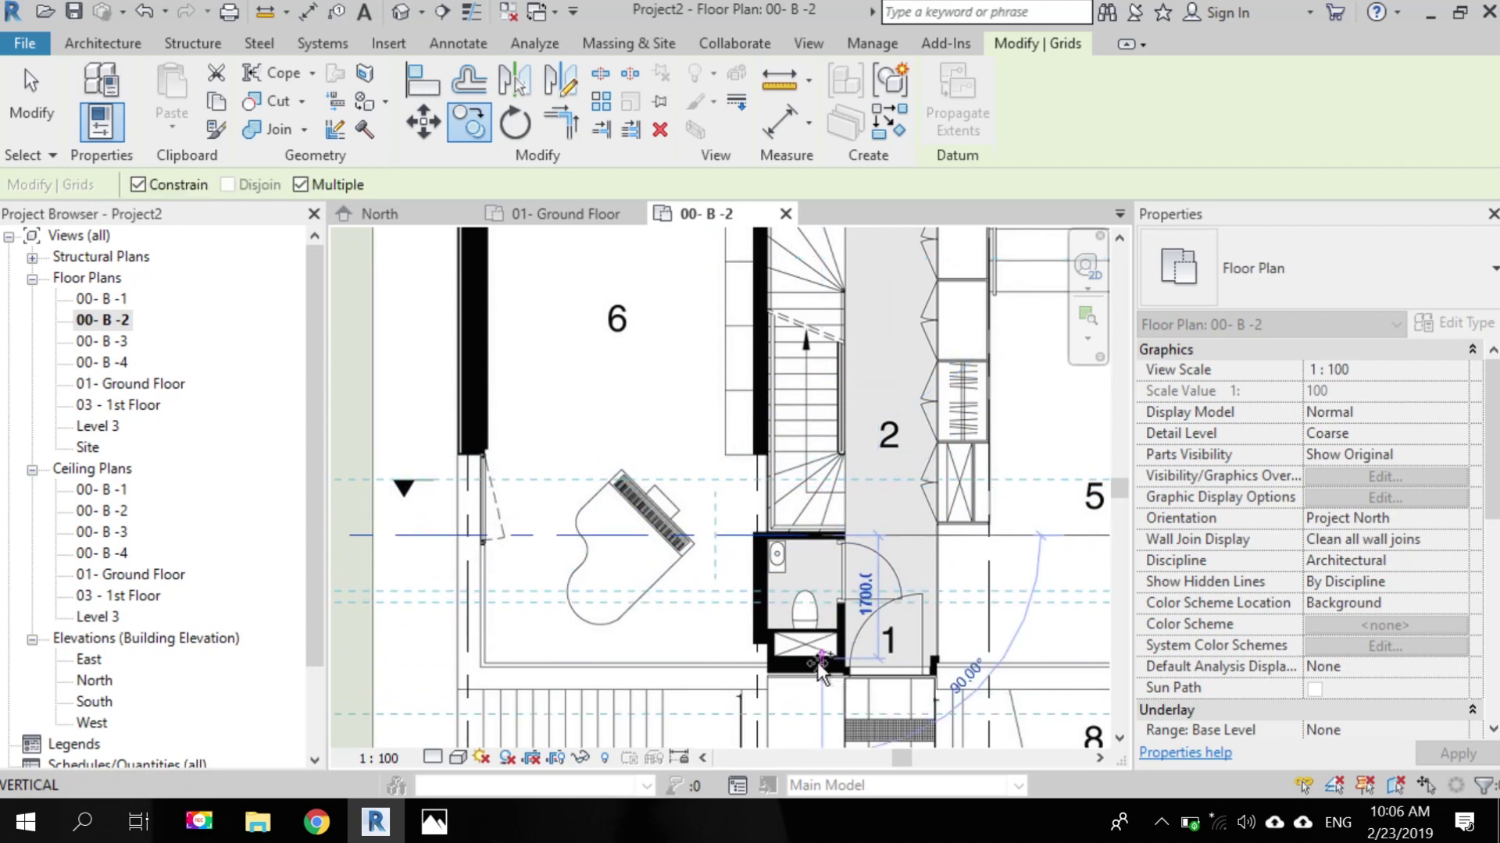
{"action": "left_click", "coordinate": [817, 662]}
{"action": "middle_click_drag", "start_coordinate": [817, 662], "coordinate": [841, 253]}
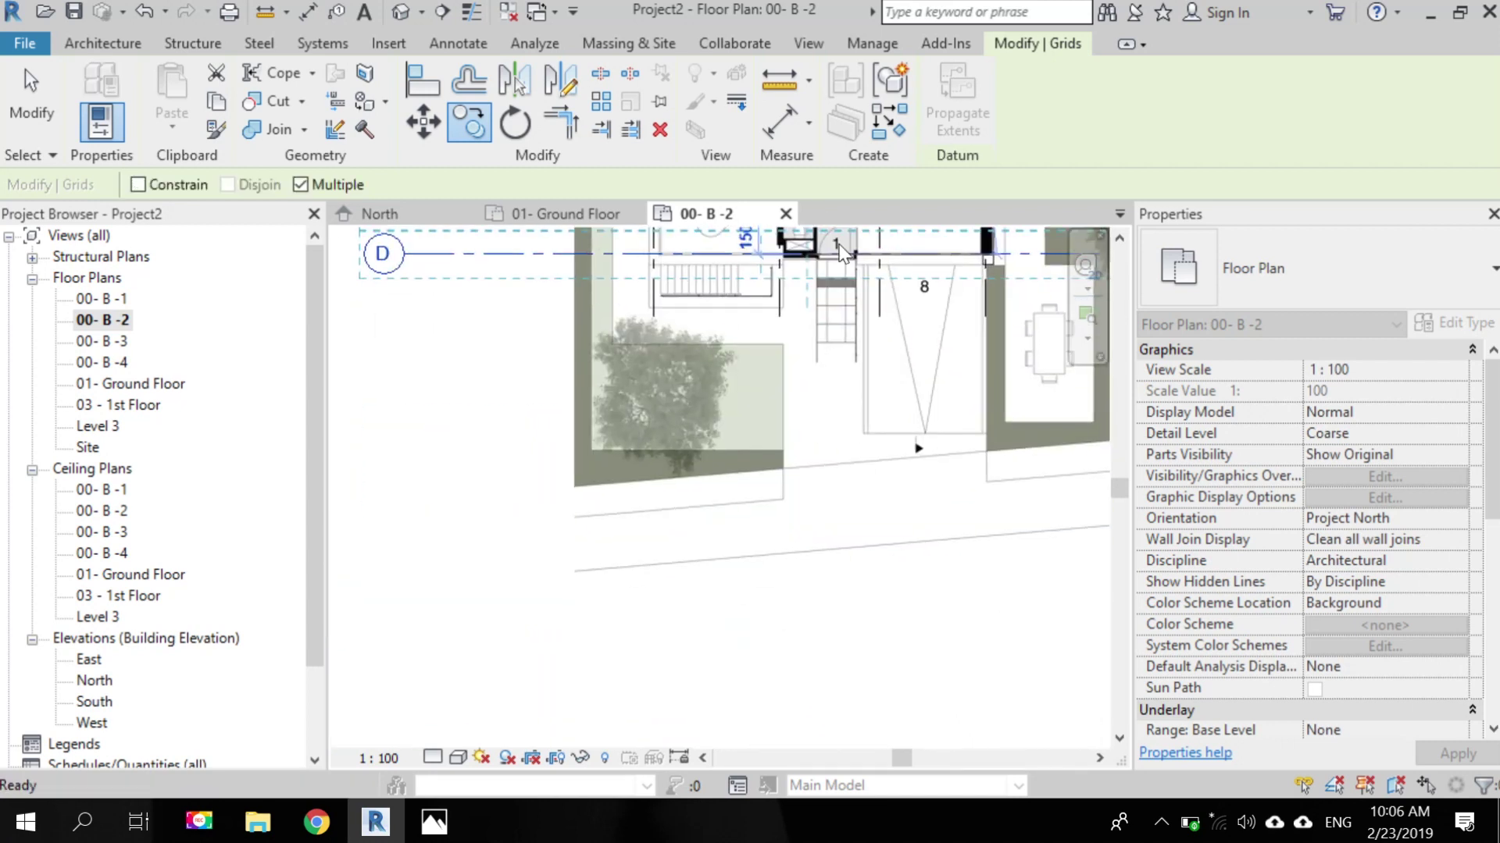
{"action": "scroll", "coordinate": [816, 445], "scroll_direction": "down", "scroll_amount": 2}
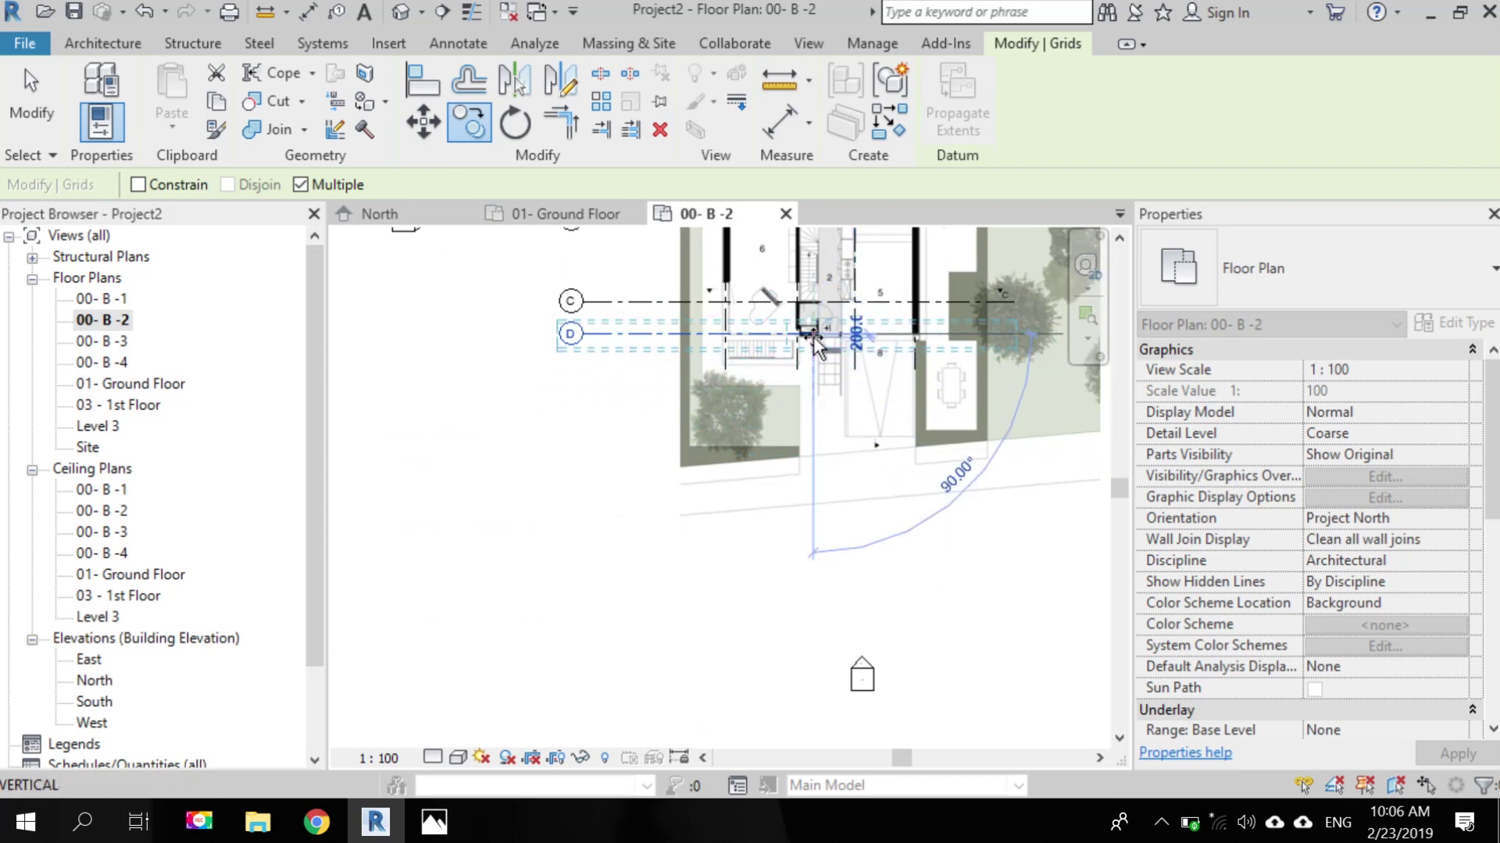
{"action": "scroll", "coordinate": [814, 344], "scroll_direction": "down", "scroll_amount": 2}
{"action": "key", "text": "Escape"}
{"action": "key", "text": "Escape"}
- Add an elbow to grid 2 near its upper bubble, offsetting the bubble from the line
{"action": "middle_click_drag", "start_coordinate": [763, 381], "coordinate": [785, 328]}
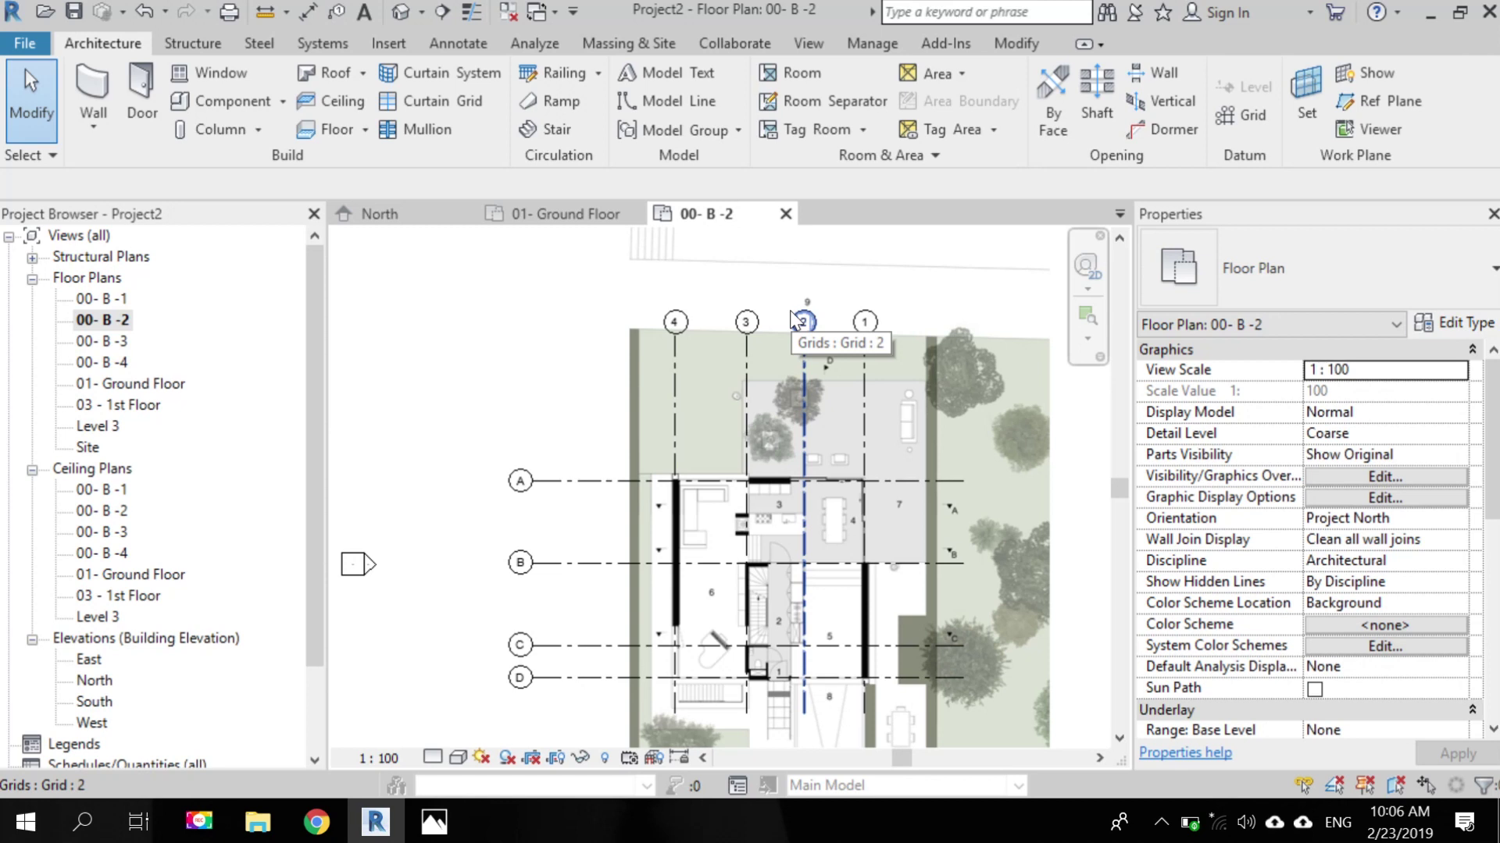
{"action": "scroll", "coordinate": [805, 324], "scroll_direction": "up", "scroll_amount": 4}
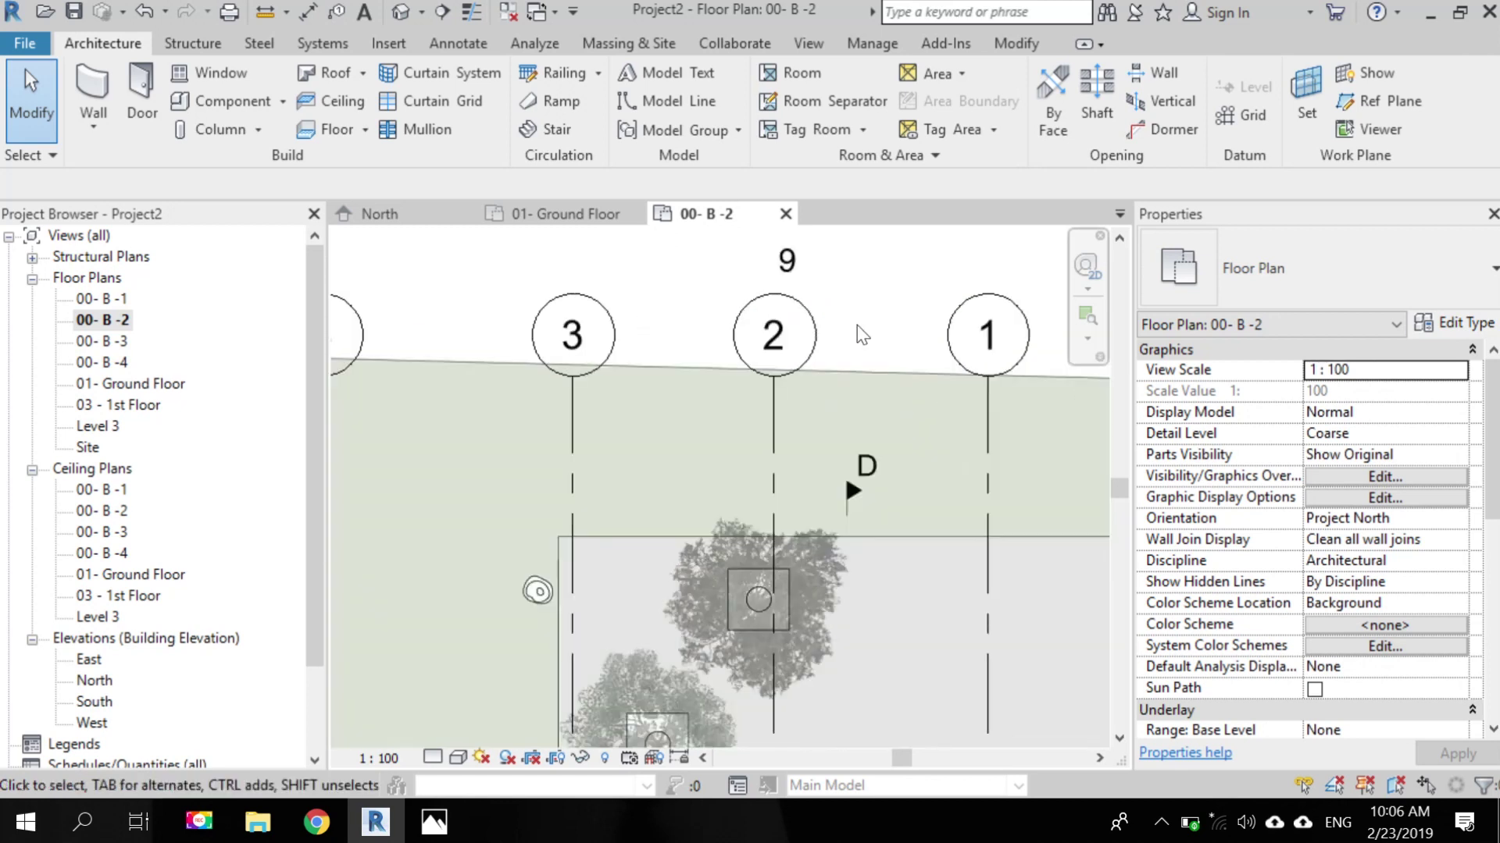
{"action": "left_click", "coordinate": [768, 424]}
{"action": "scroll", "coordinate": [795, 439], "scroll_direction": "up", "scroll_amount": 3}
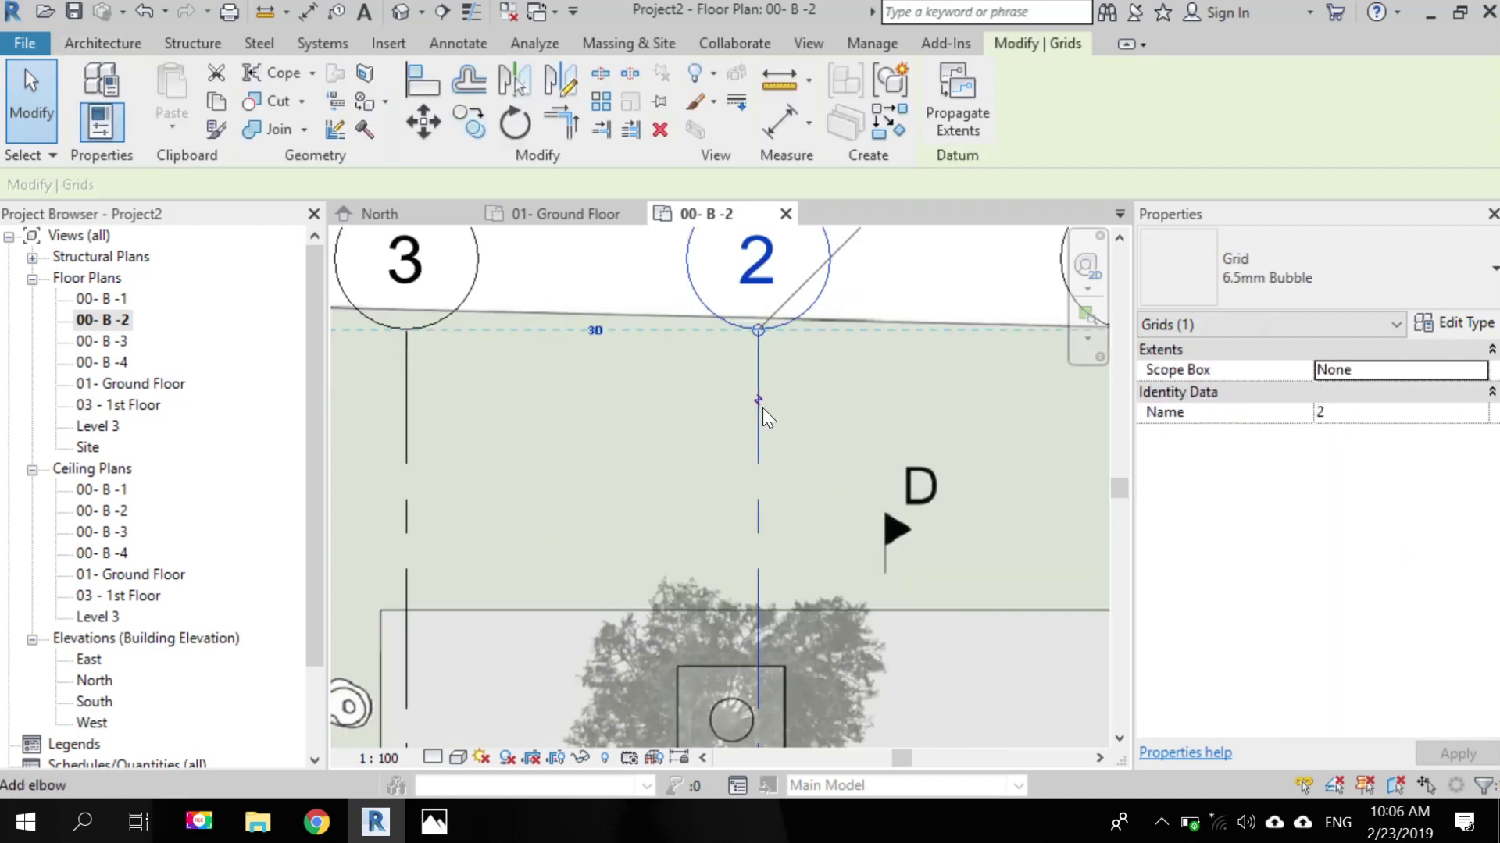
{"action": "left_click", "coordinate": [762, 406]}
{"action": "scroll", "coordinate": [761, 383], "scroll_direction": "down", "scroll_amount": 6}
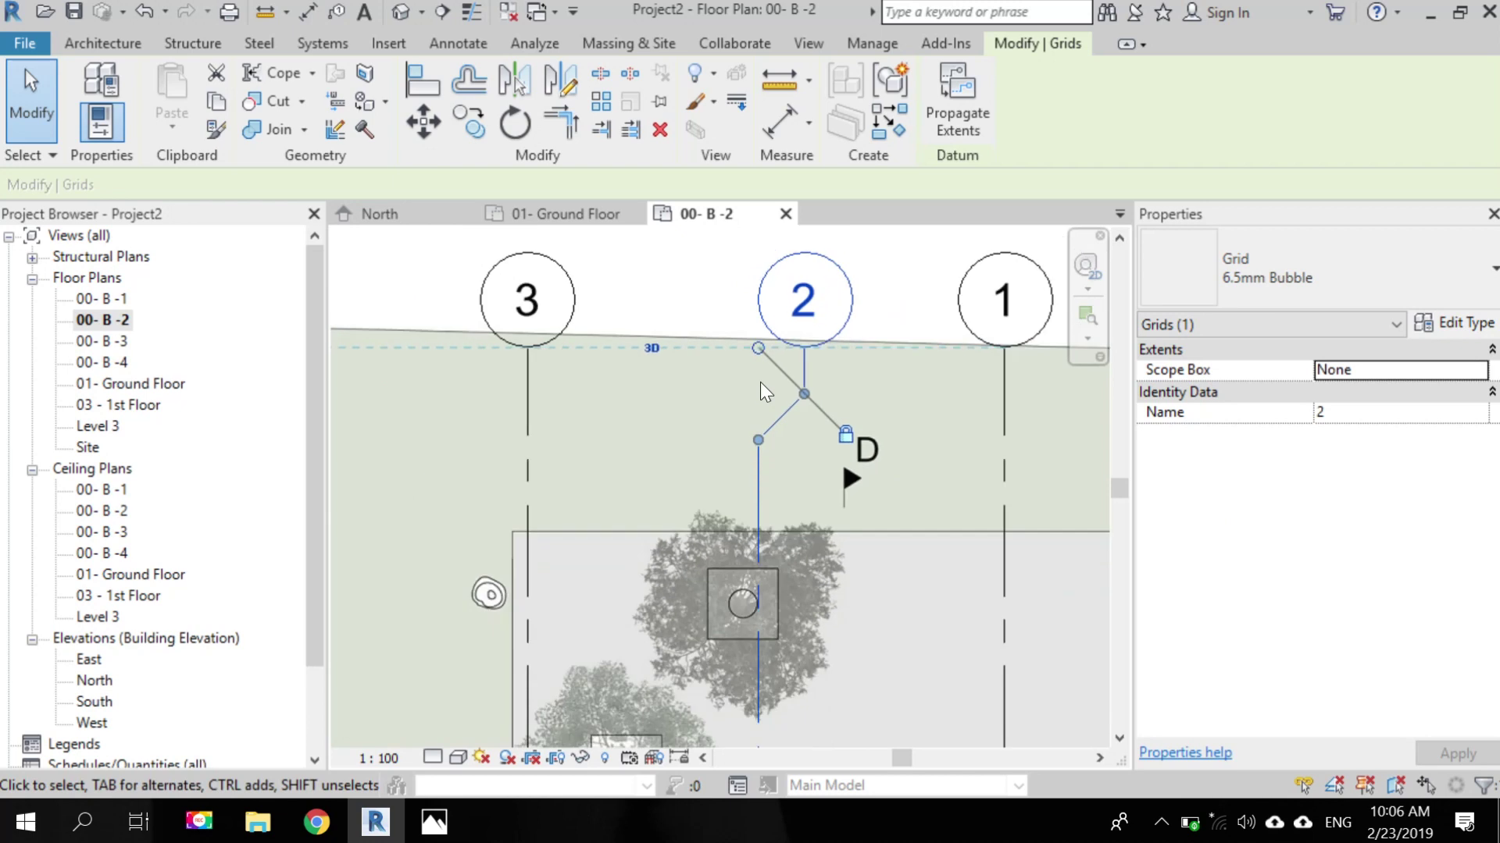
{"action": "left_click", "coordinate": [851, 428]}
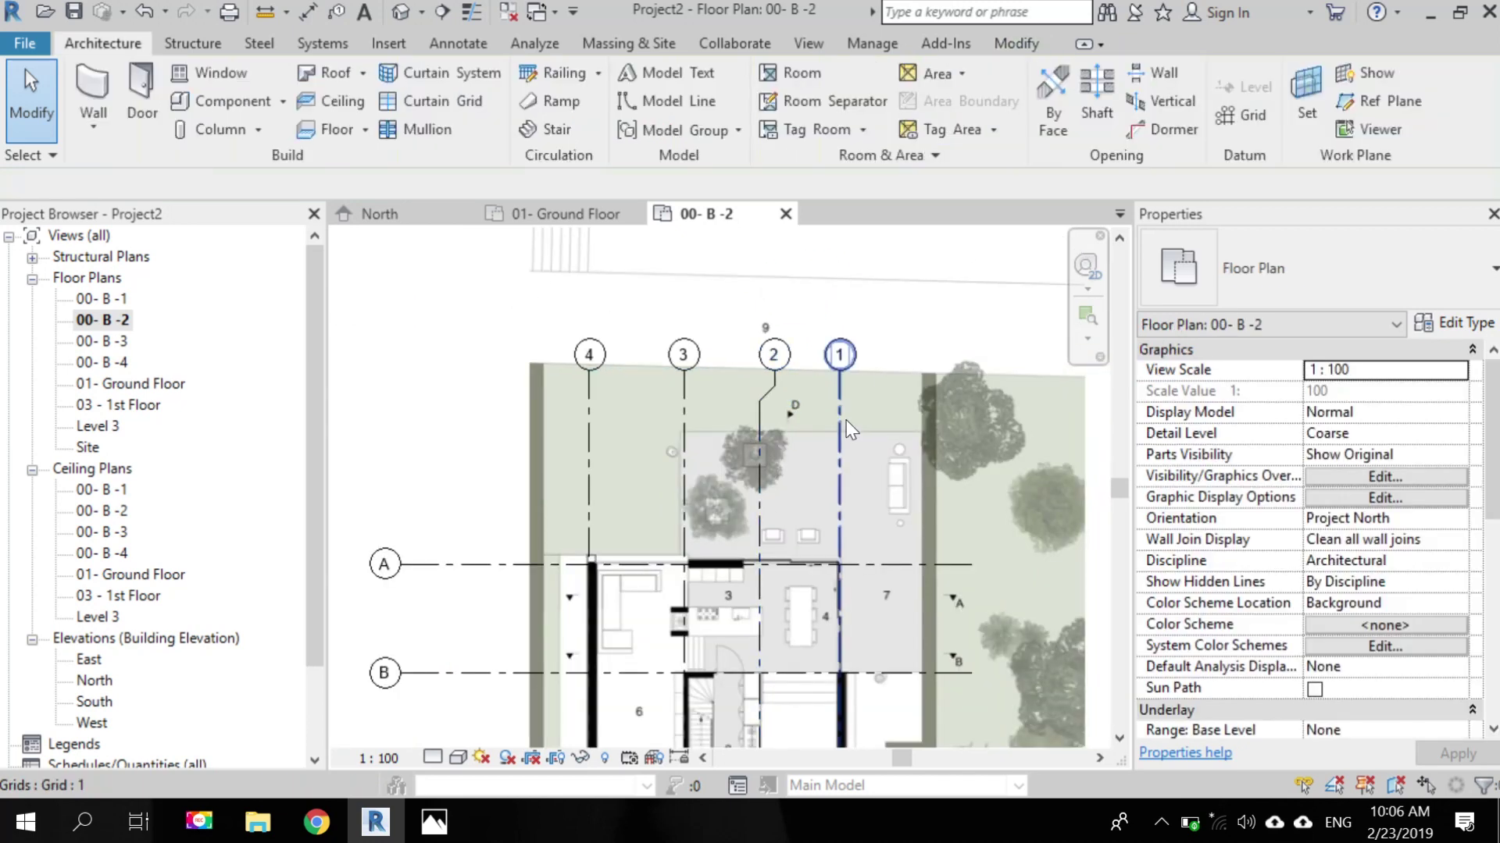
- Enable Plan View Symbols End 1 in the 6.5mm Bubble grid type so bubbles show at both ends
{"action": "left_click", "coordinate": [849, 420]}
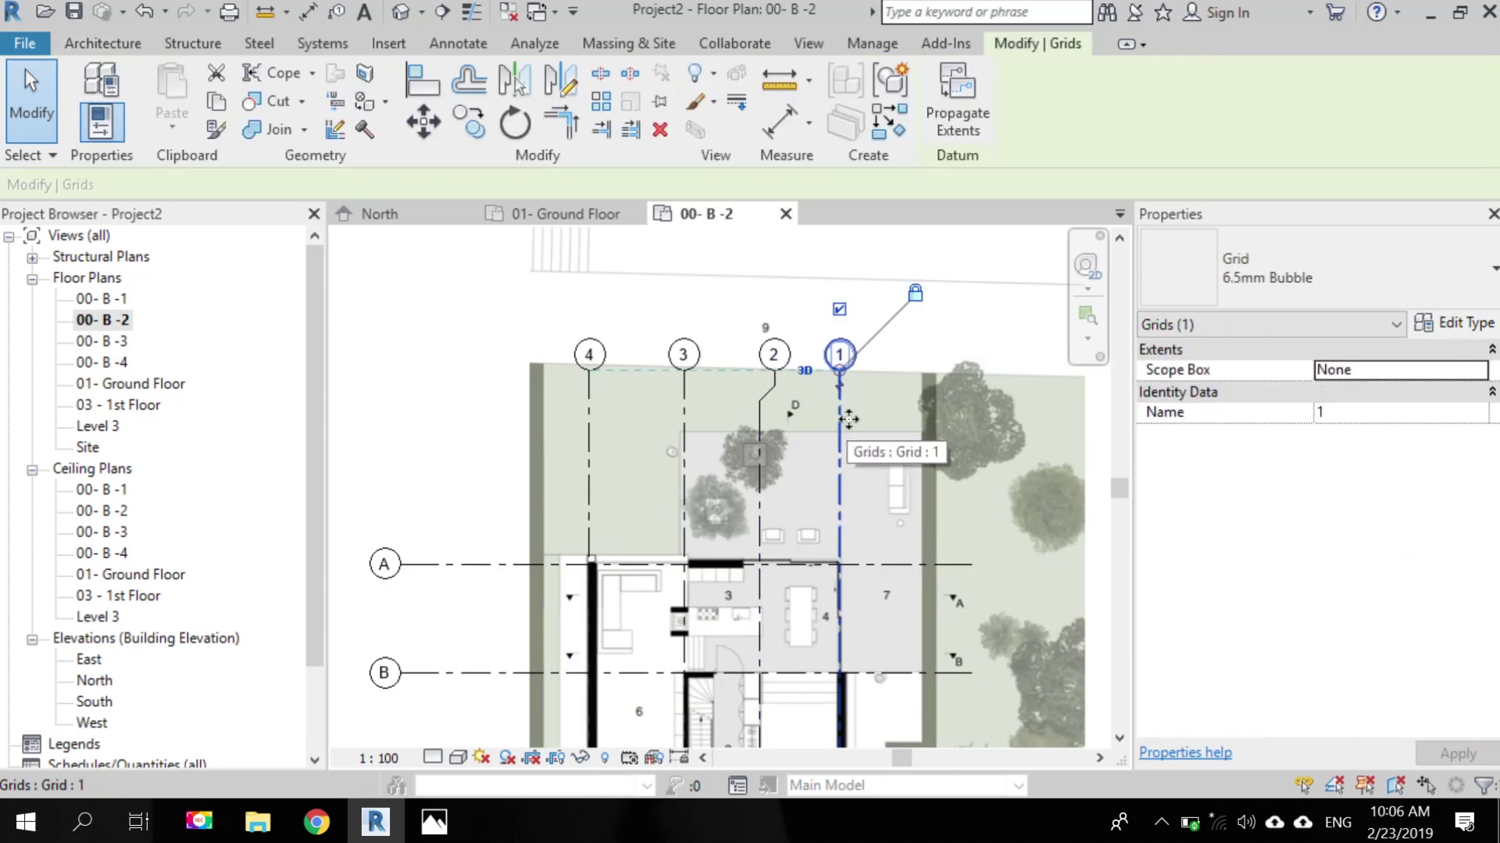
{"action": "left_click", "coordinate": [1454, 323]}
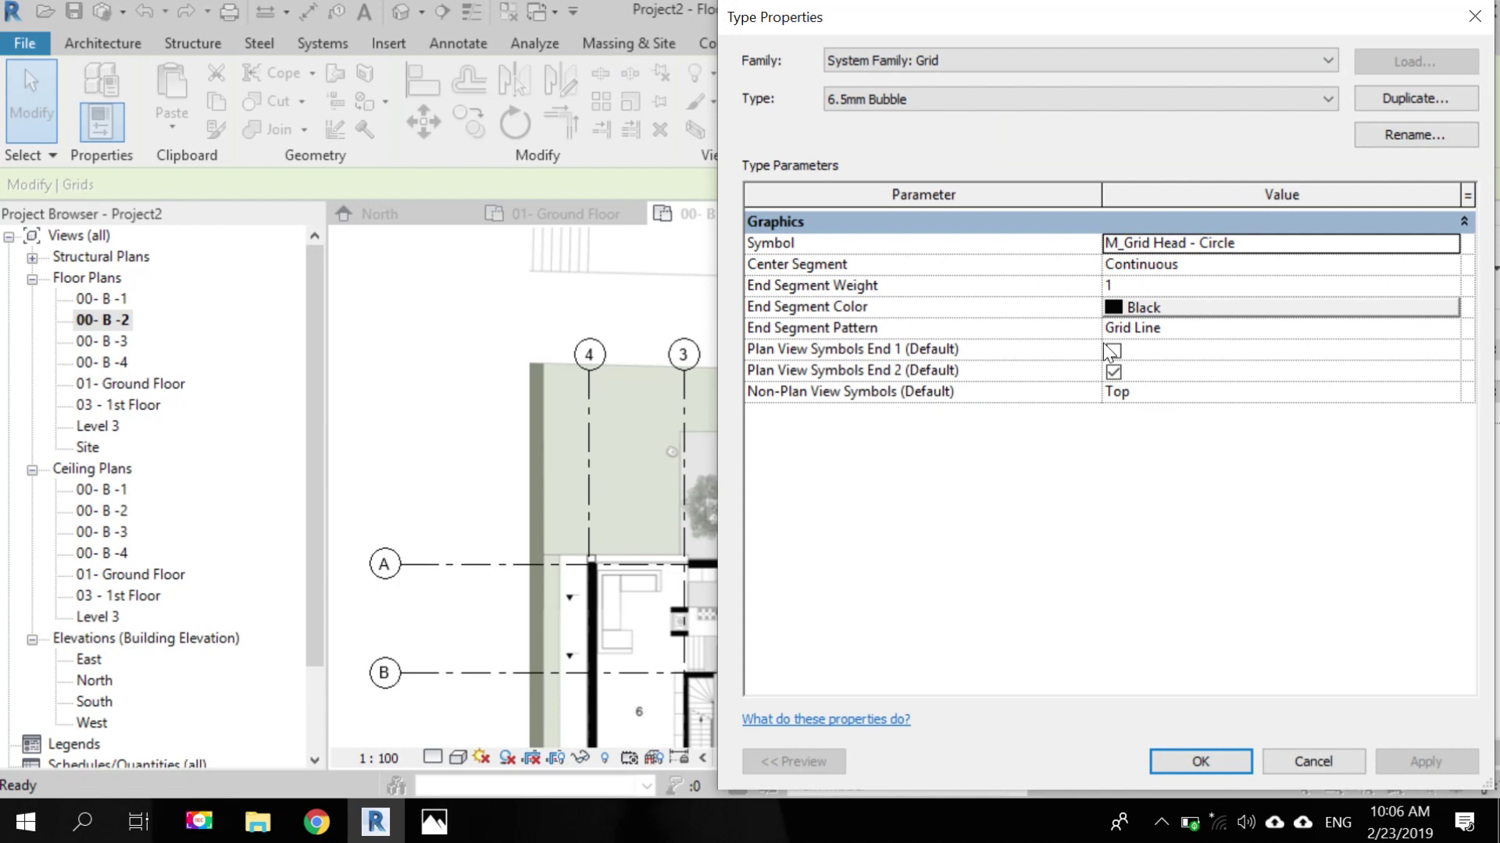
{"action": "left_click", "coordinate": [1113, 350]}
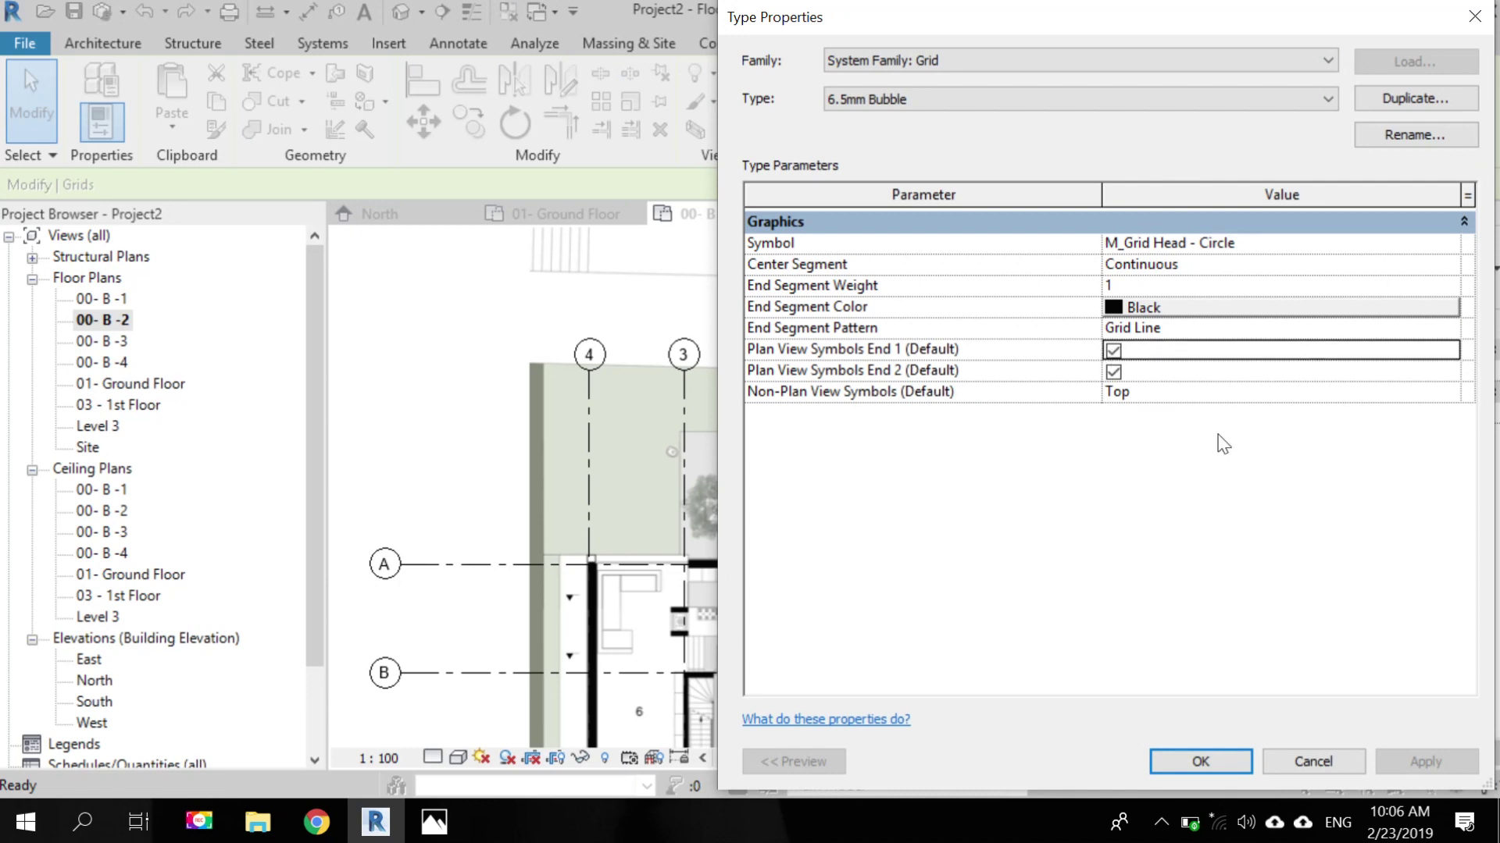
{"action": "left_click", "coordinate": [1200, 761]}
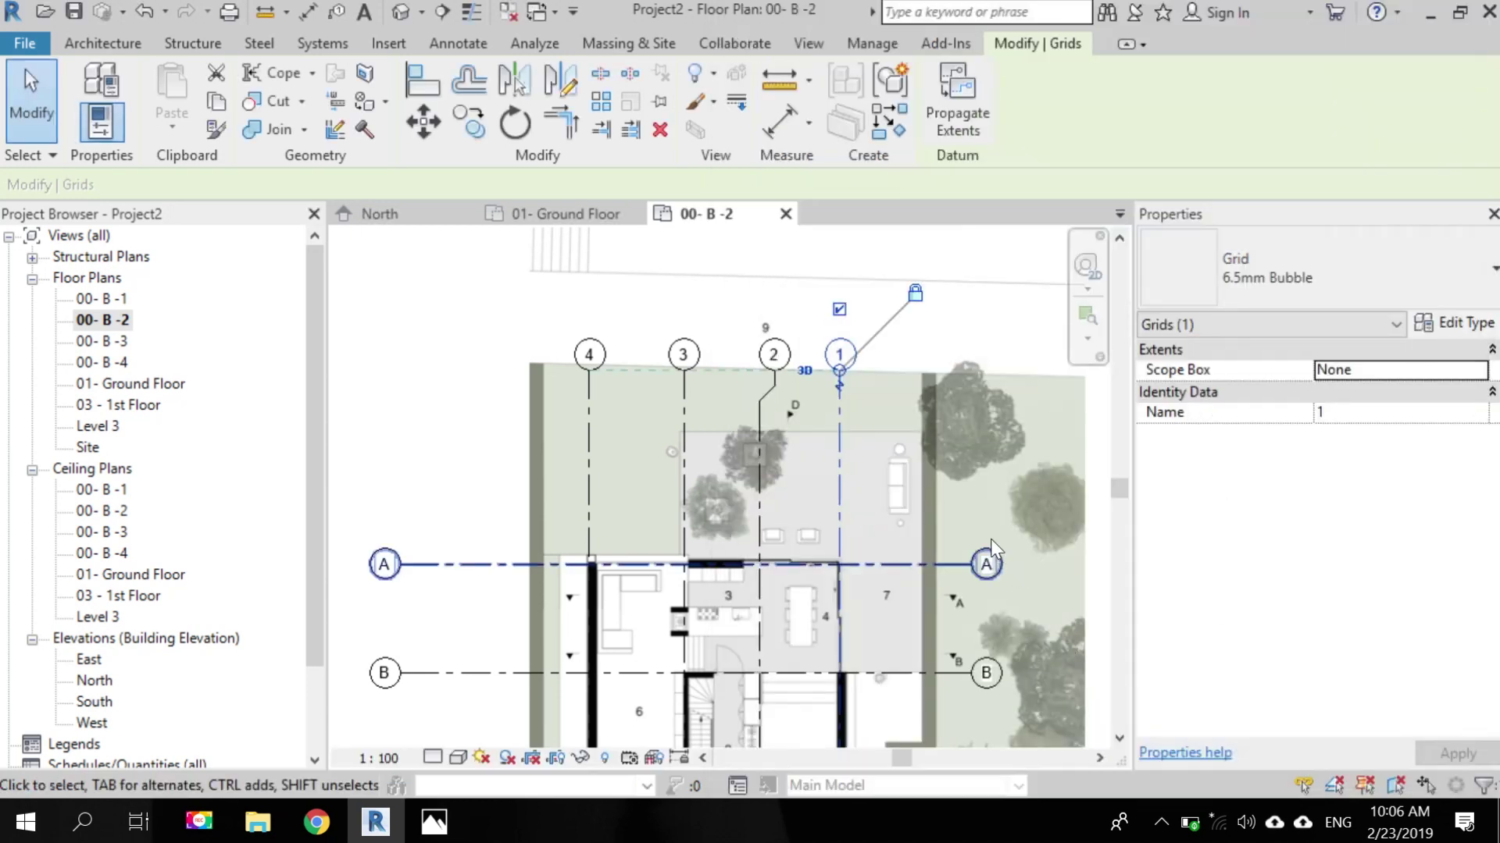
{"action": "middle_click_drag", "start_coordinate": [852, 684], "coordinate": [820, 456]}
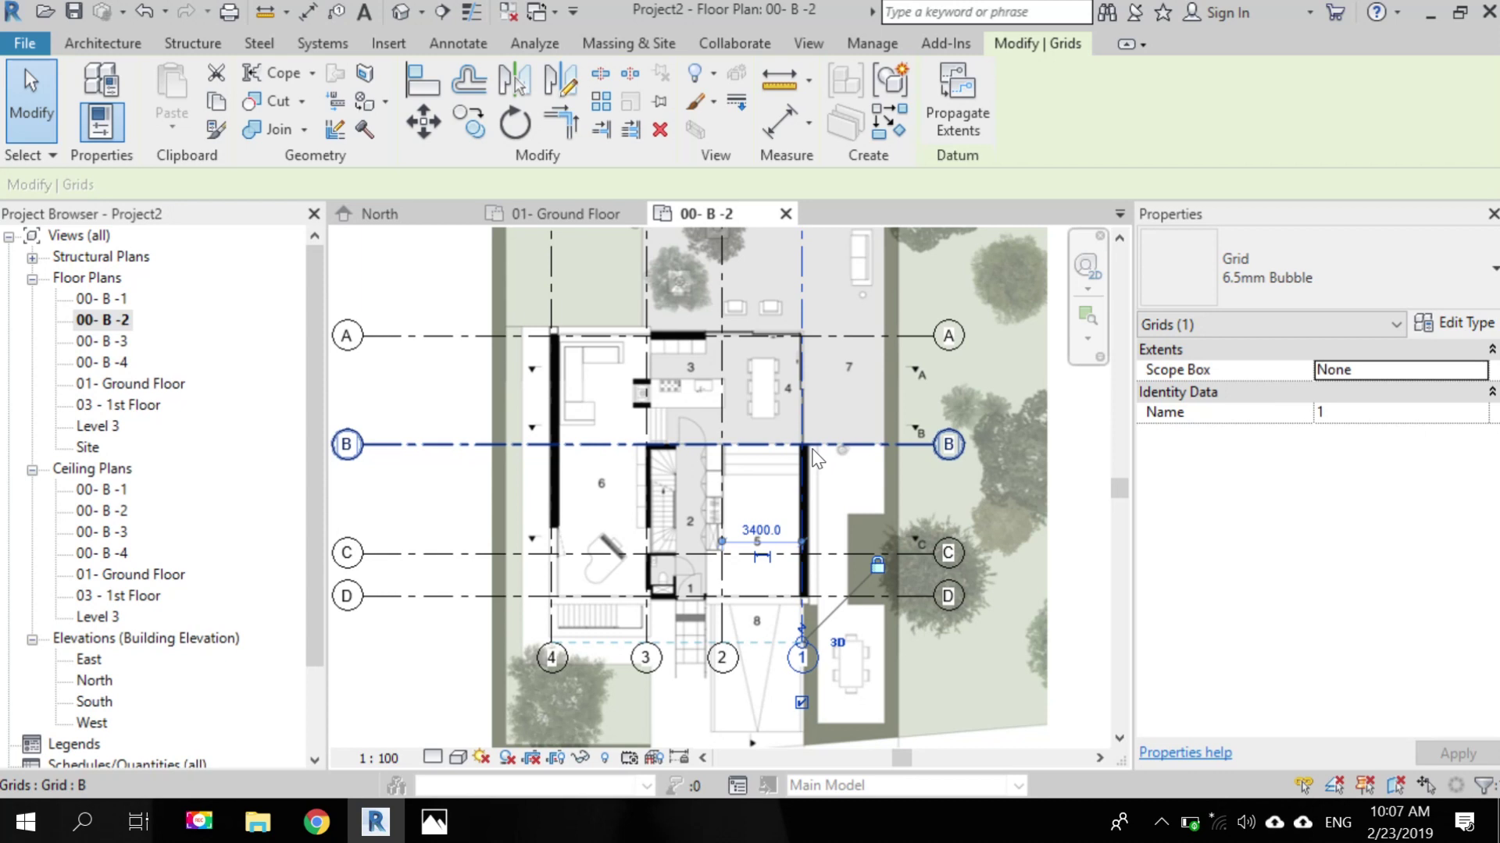
{"action": "scroll", "coordinate": [661, 372], "scroll_direction": "down", "scroll_amount": 3}
{"action": "key", "text": "Escape"}
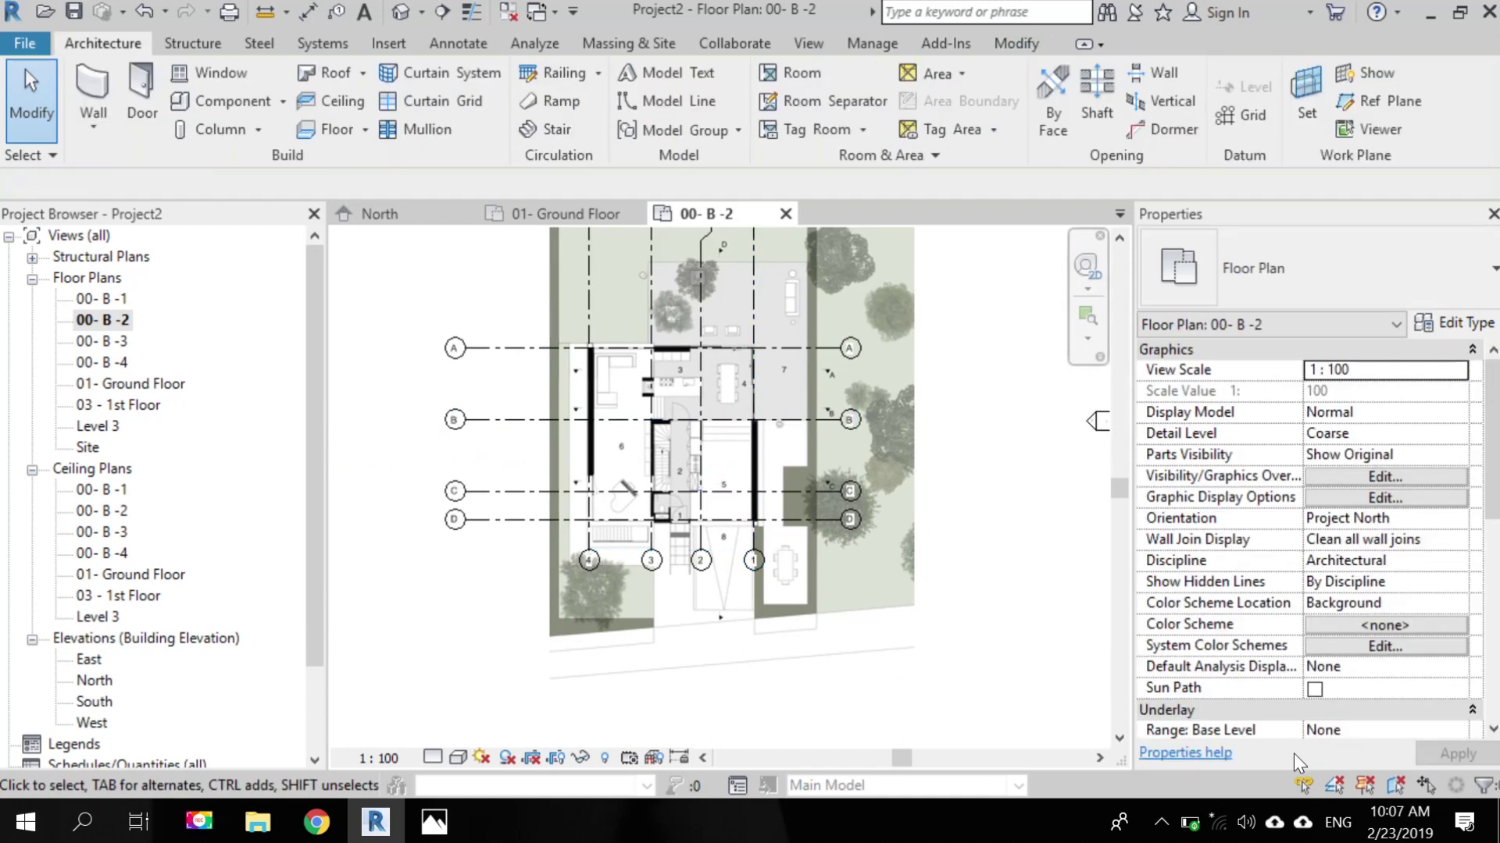
- Temporarily hide the floorplan_groundfloor.jpg image in the floor plan view
{"action": "left_click", "coordinate": [910, 443]}
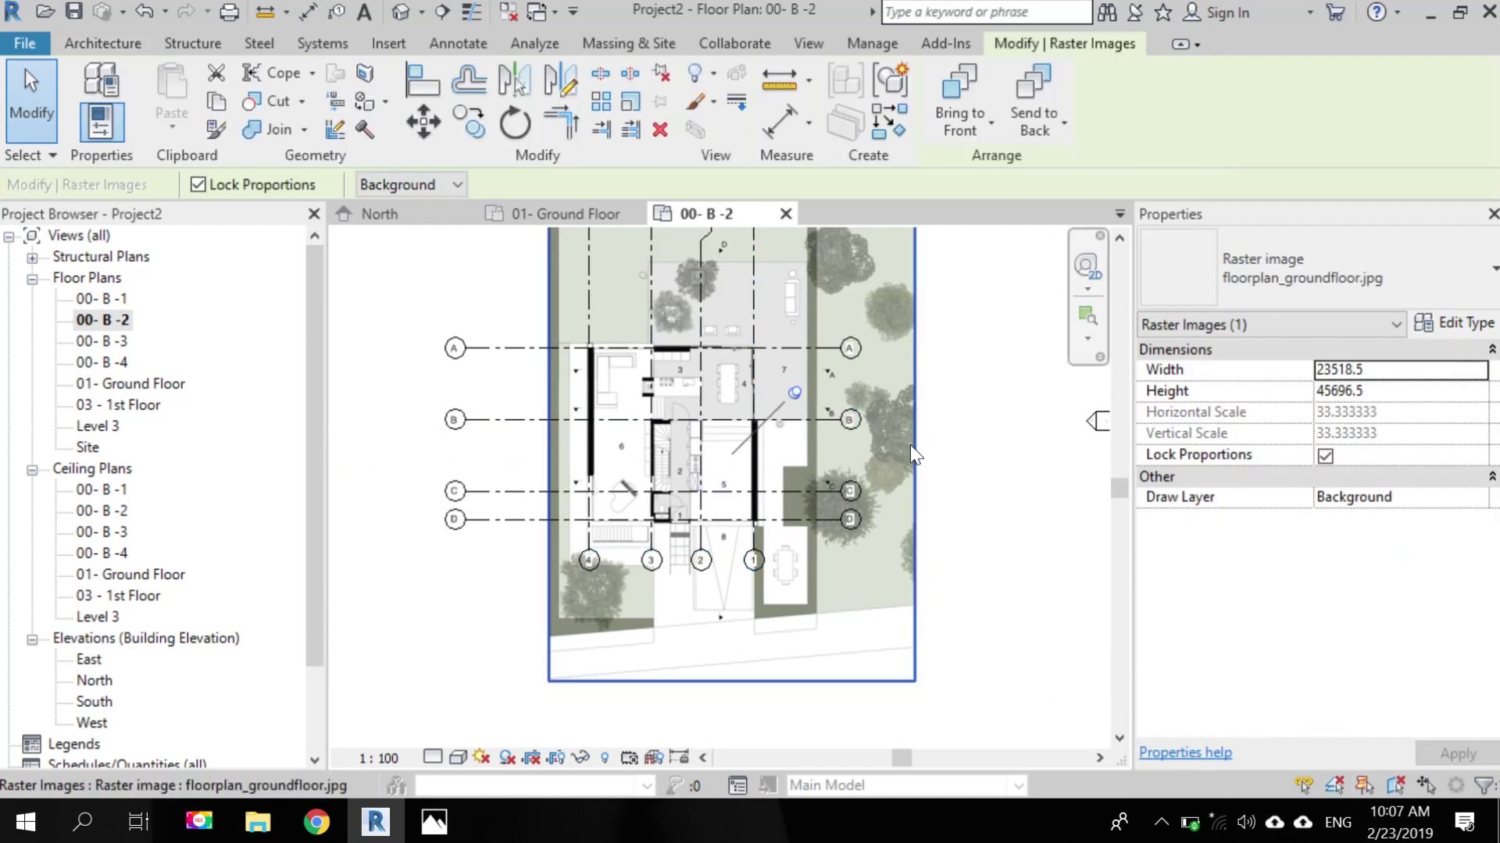
{"action": "key", "text": "h"}
{"action": "key", "text": "h"}
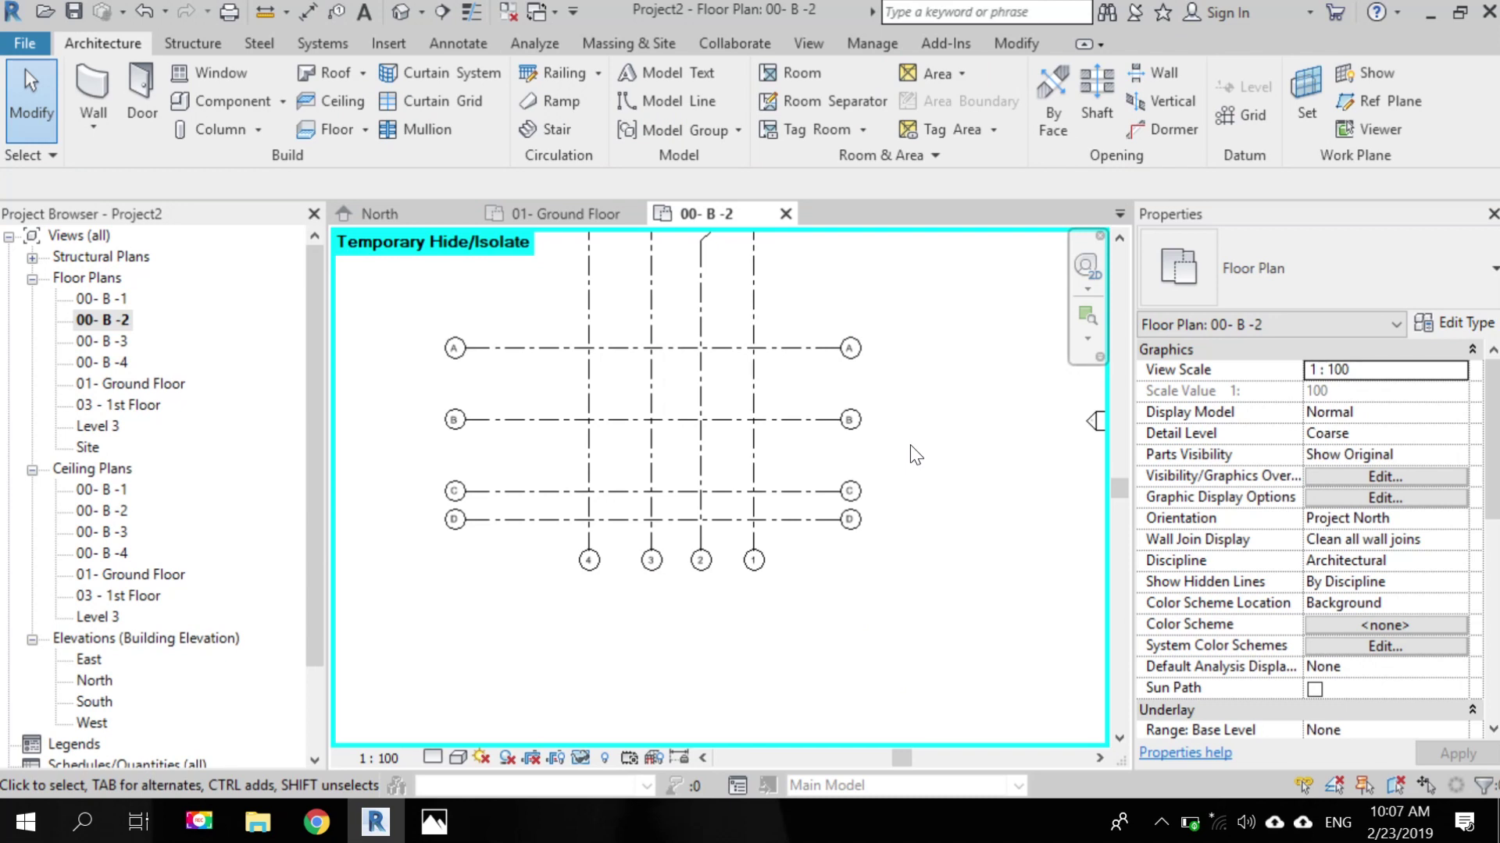
- Extend the aligned lower ends of vertical grids 1 to 4 further down below grid D
{"action": "left_click", "coordinate": [754, 467]}
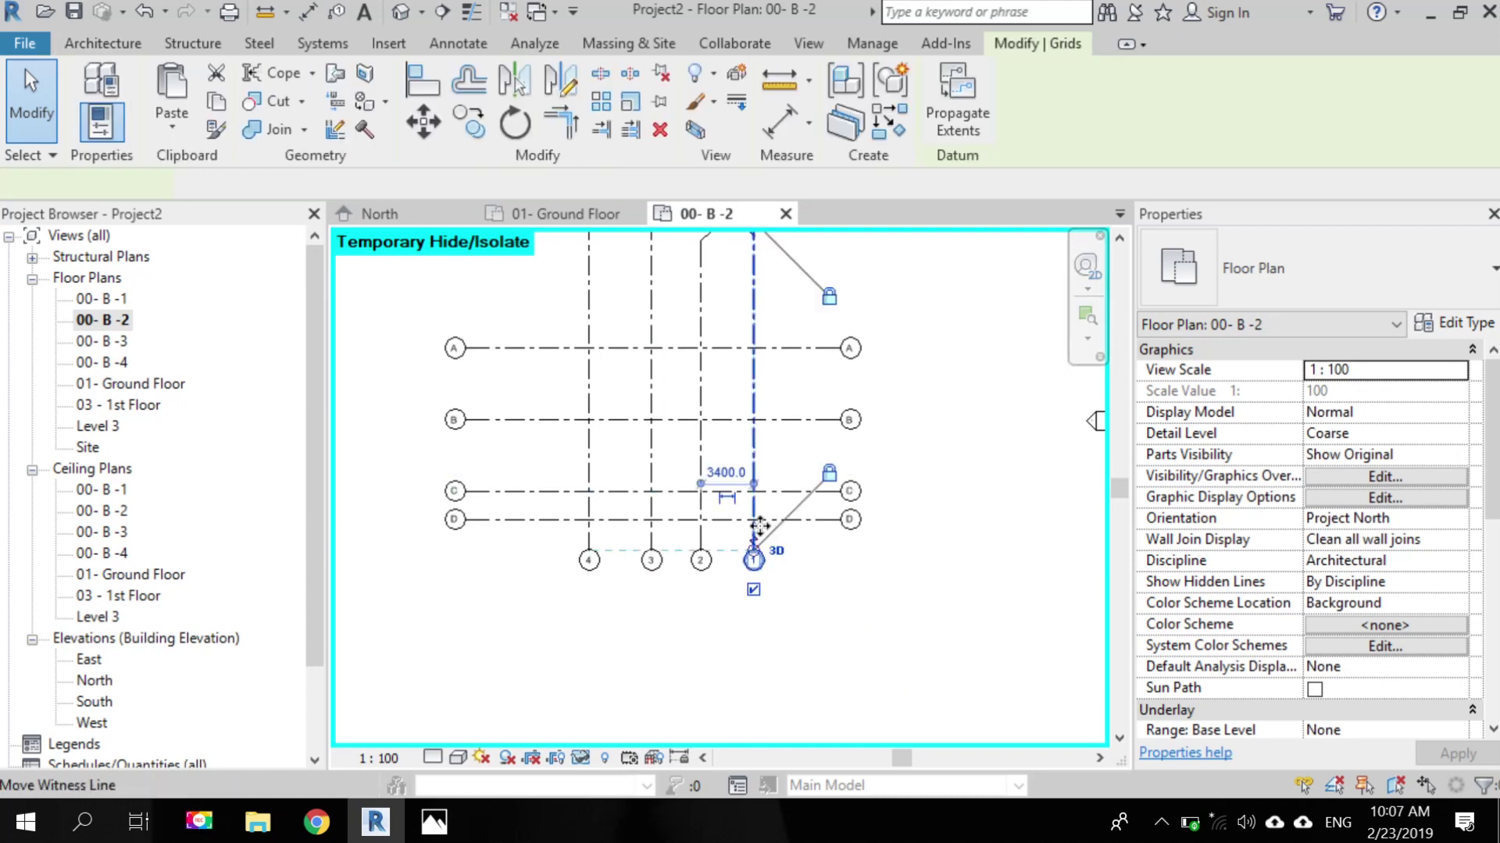
{"action": "left_click_drag", "start_coordinate": [754, 556], "coordinate": [754, 652]}
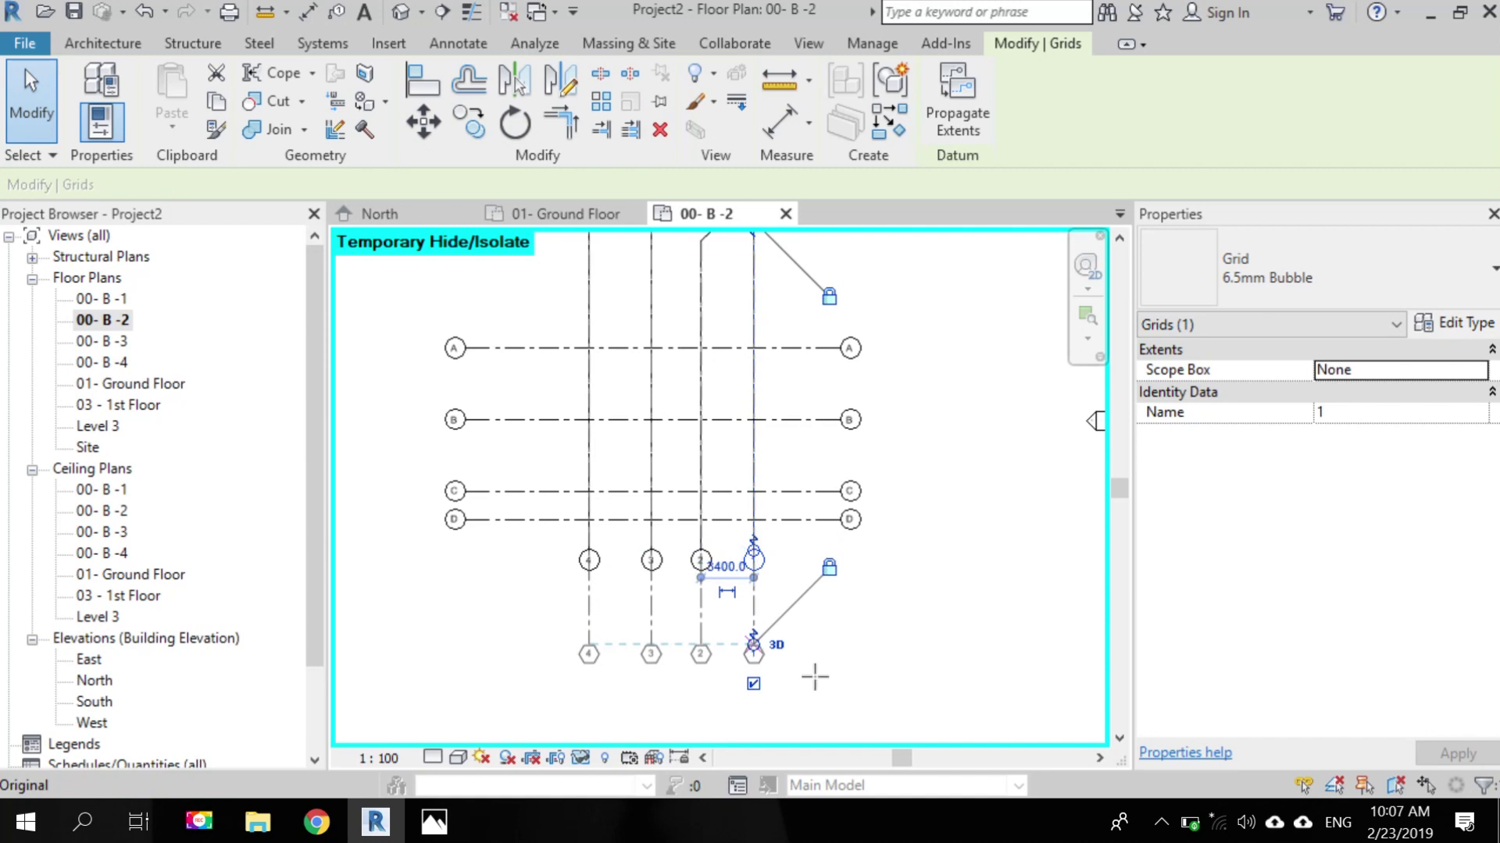
{"action": "left_click", "coordinate": [820, 688]}
- Set the Center Segment of the 6.5mm Bubble grid type to None
{"action": "left_click", "coordinate": [819, 520]}
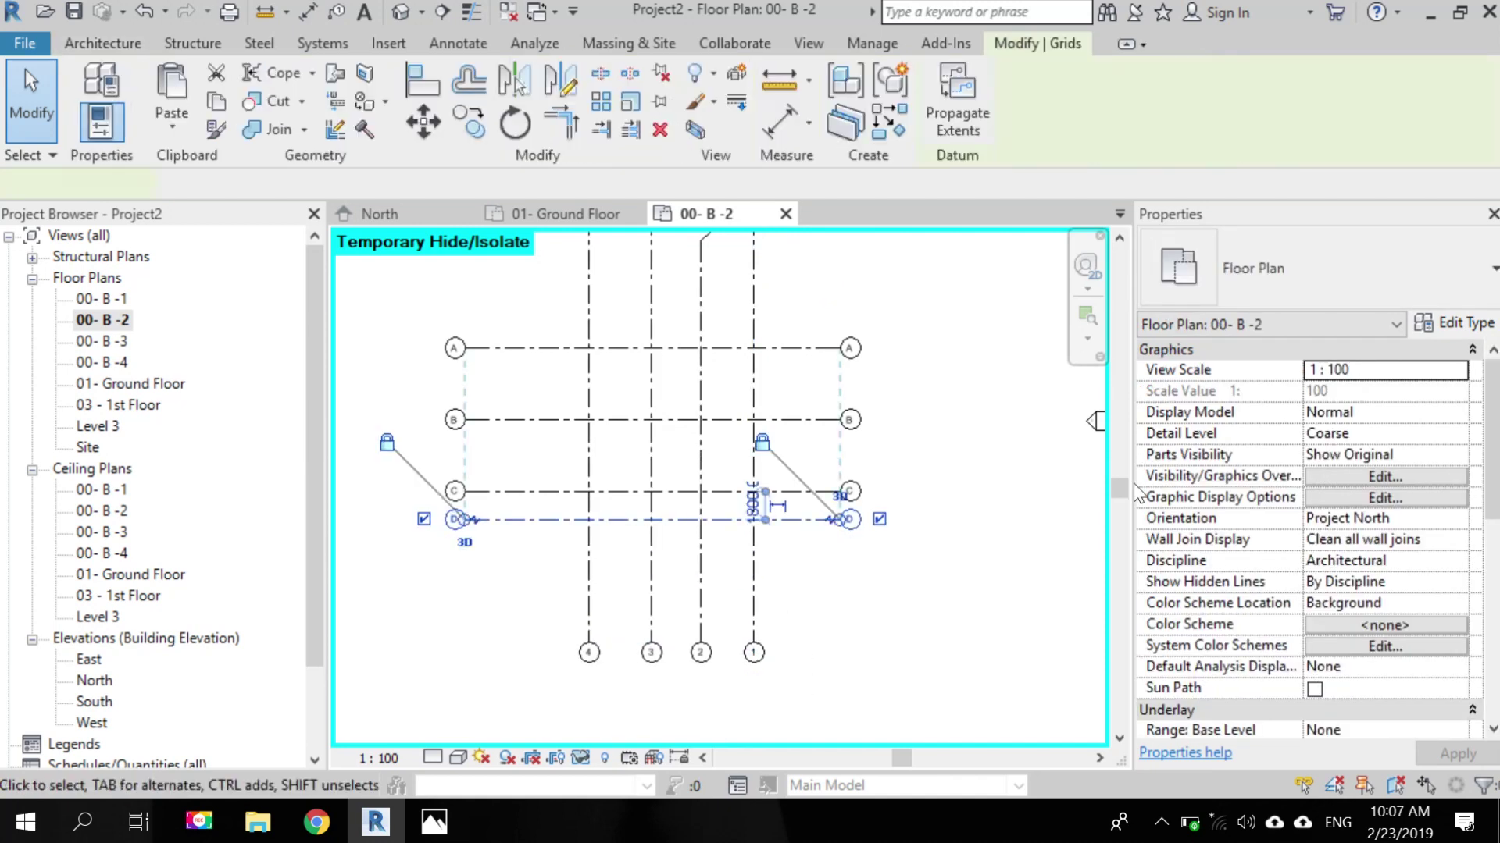
{"action": "left_click", "coordinate": [1454, 322]}
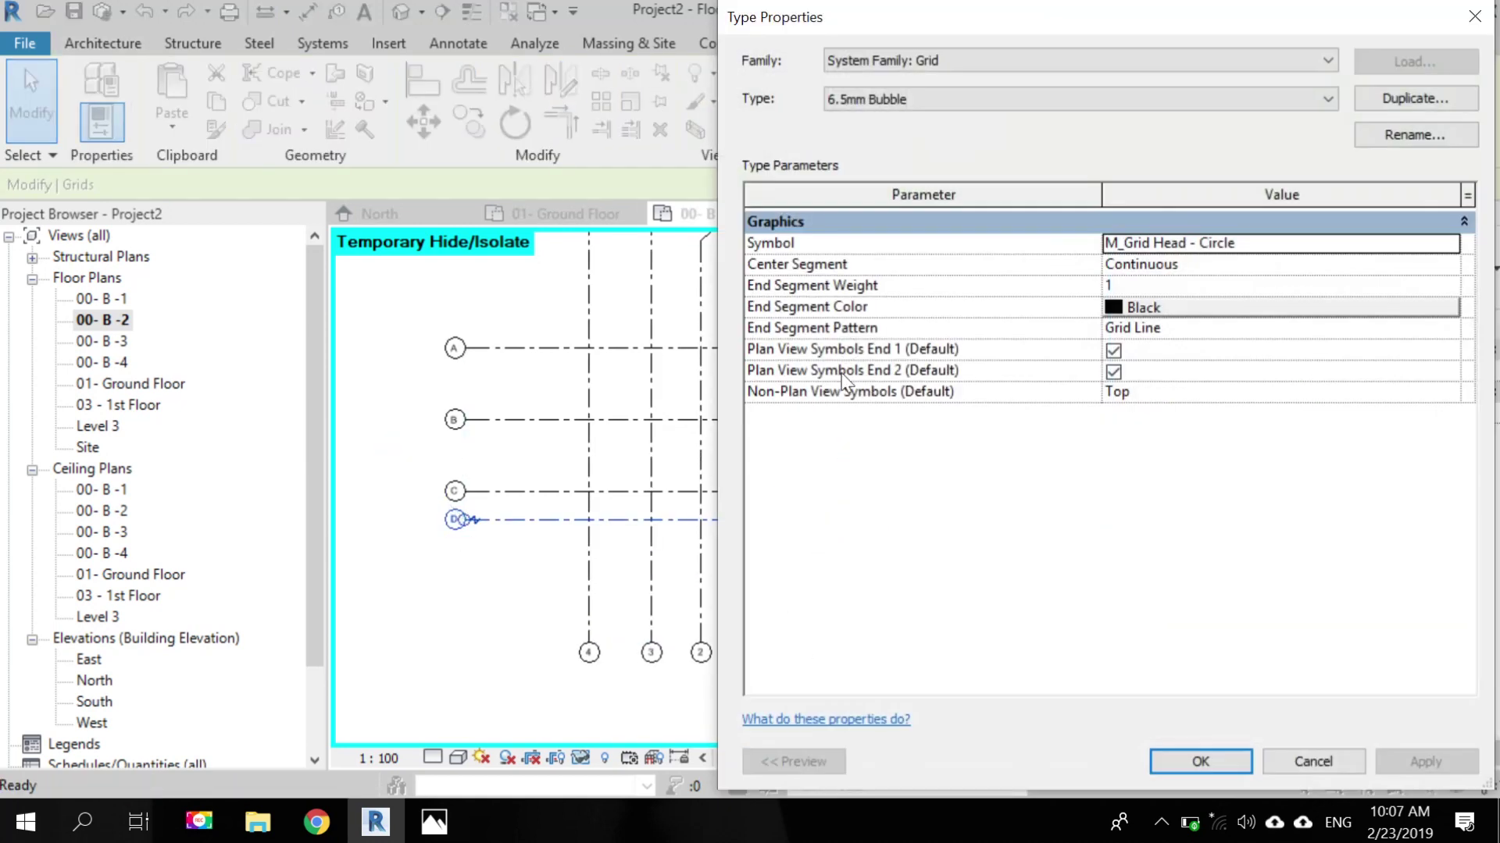
{"action": "left_click", "coordinate": [1447, 266]}
{"action": "left_click", "coordinate": [1448, 265]}
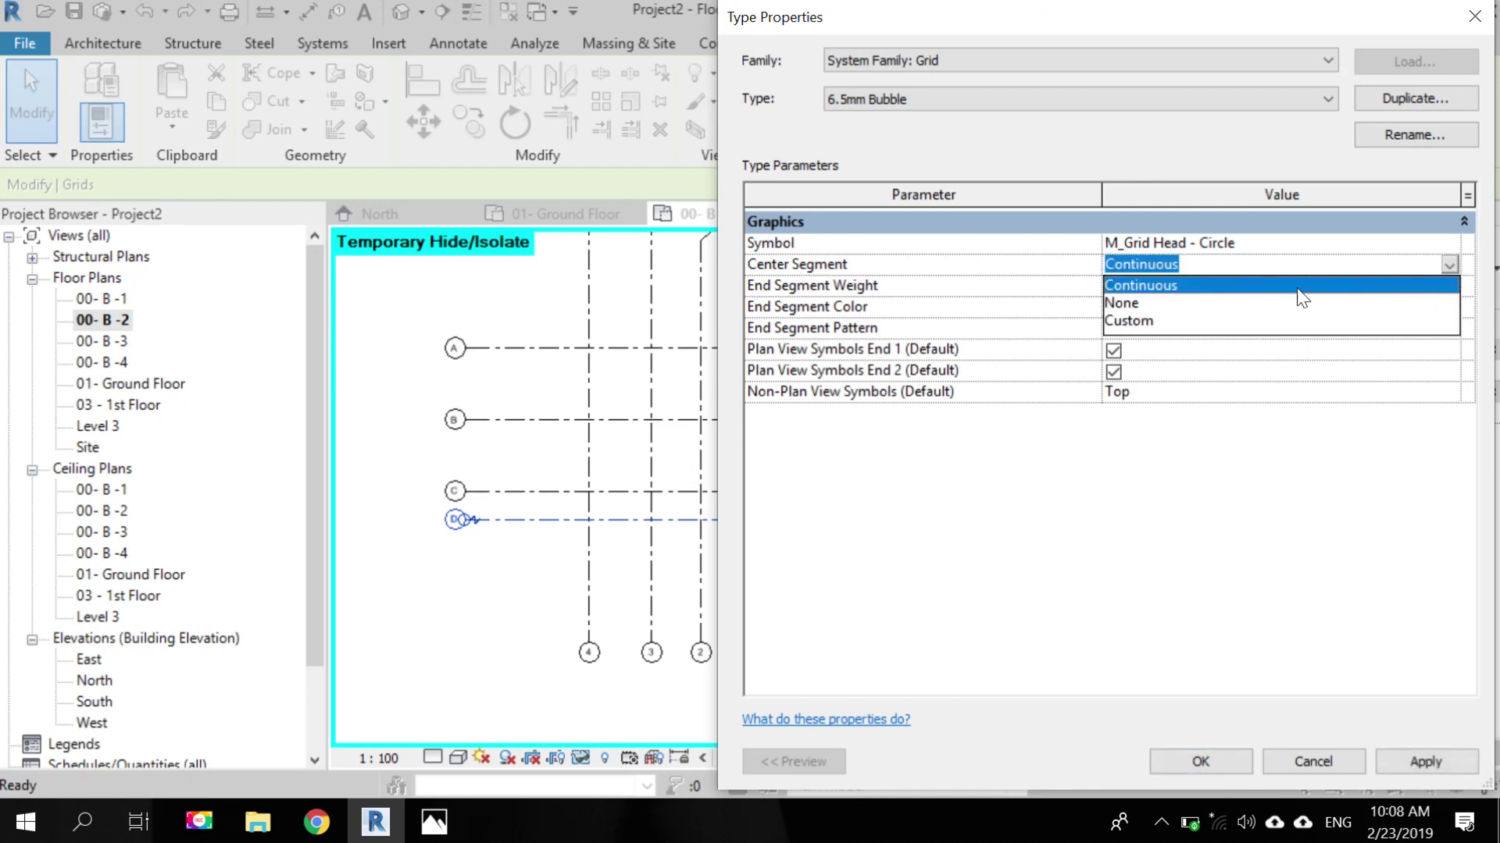
{"action": "left_click", "coordinate": [1183, 303]}
{"action": "left_click", "coordinate": [1173, 764]}
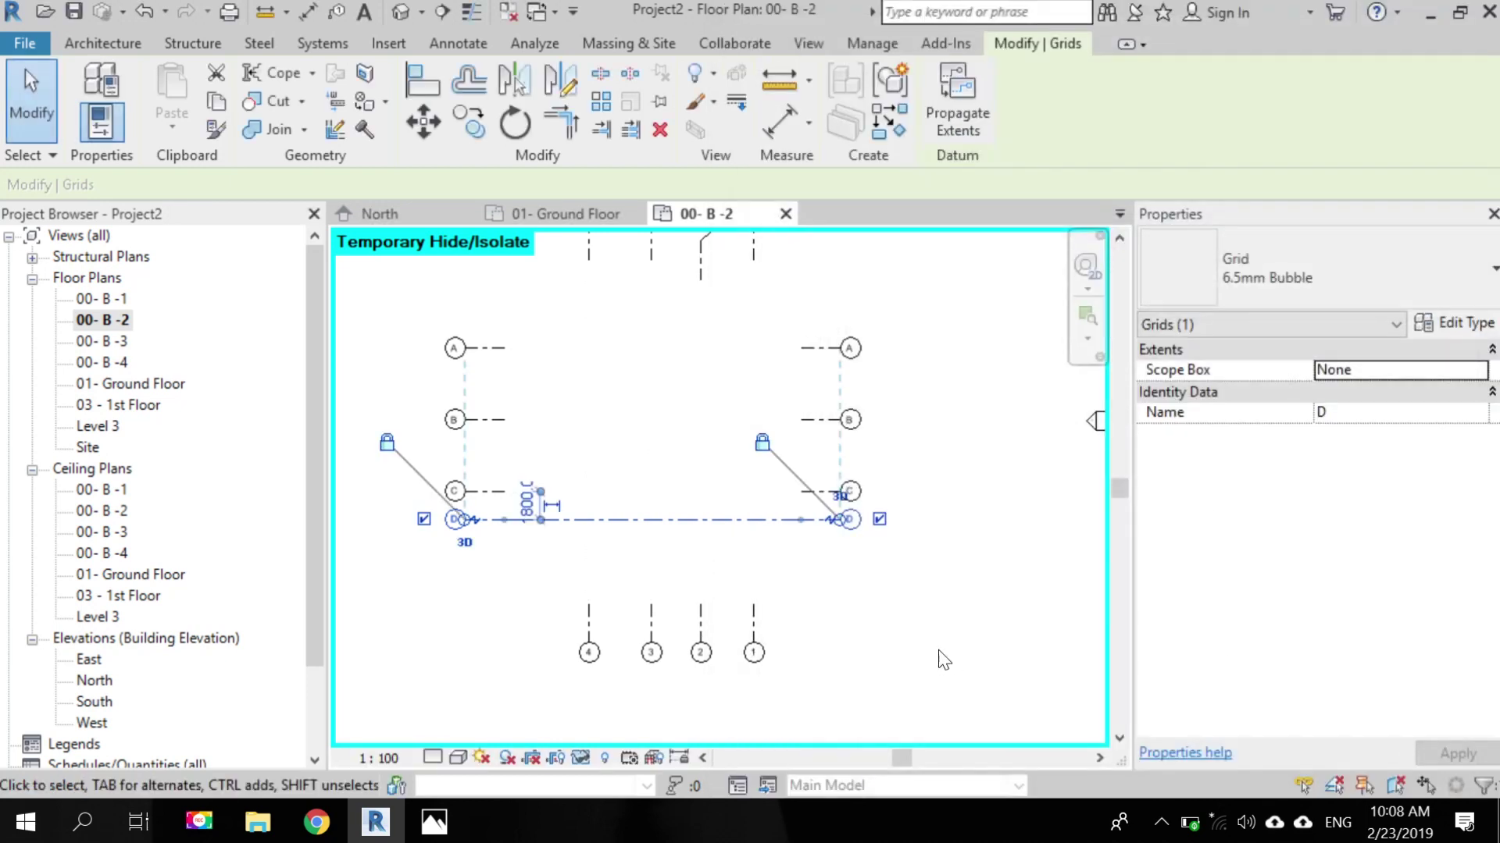
{"action": "left_click", "coordinate": [888, 626]}
{"action": "scroll", "coordinate": [1027, 707], "scroll_direction": "up", "scroll_amount": 2}
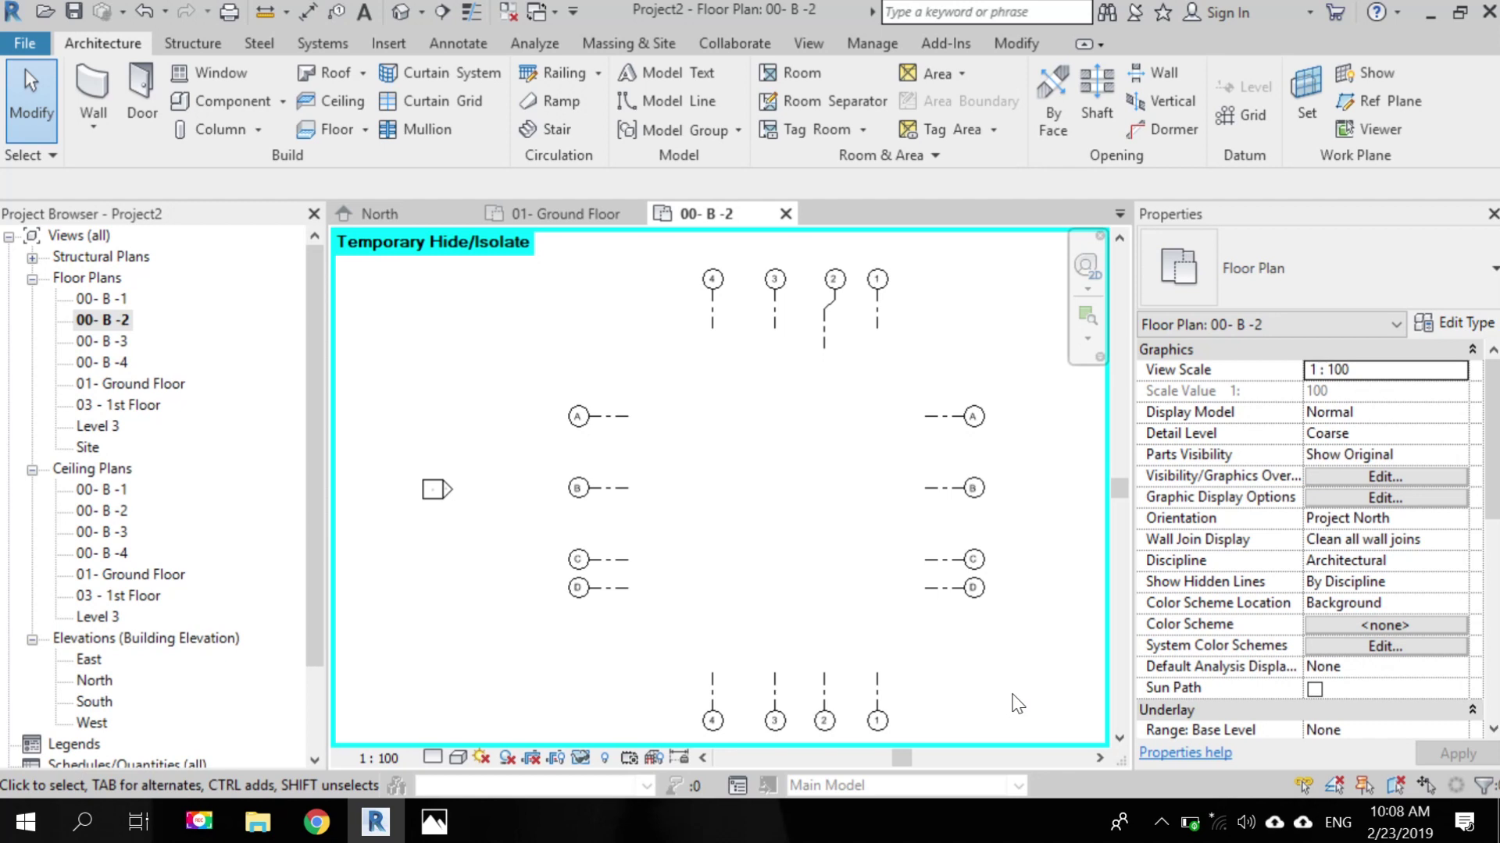
- Change the 6.5mm Bubble grid type to a Custom center segment and set its End Segment Weight to 2
{"action": "scroll", "coordinate": [948, 414], "scroll_direction": "up", "scroll_amount": 5}
{"action": "left_click", "coordinate": [932, 449]}
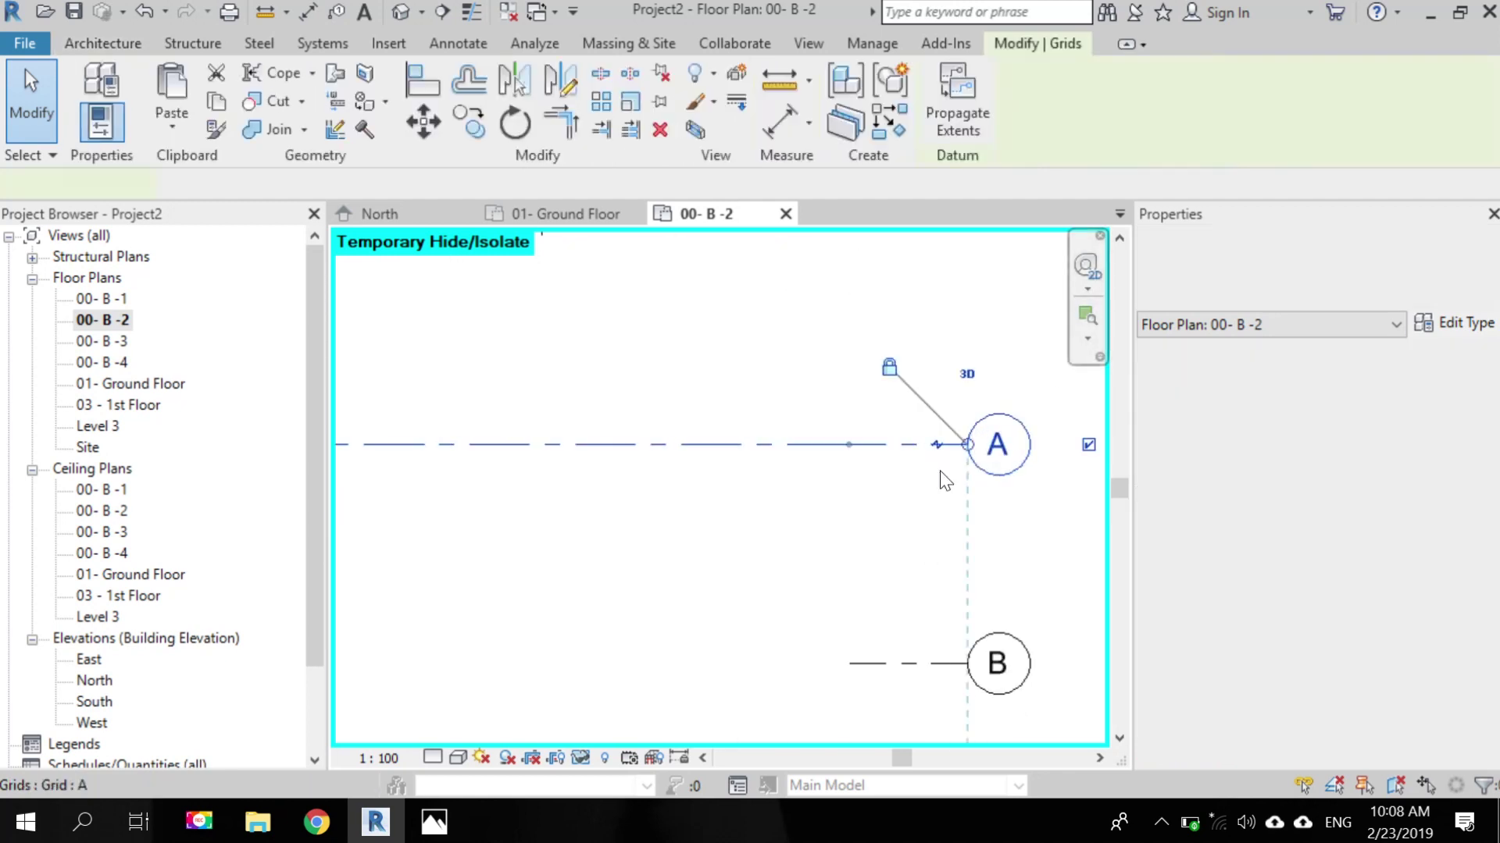
{"action": "left_click", "coordinate": [1456, 321]}
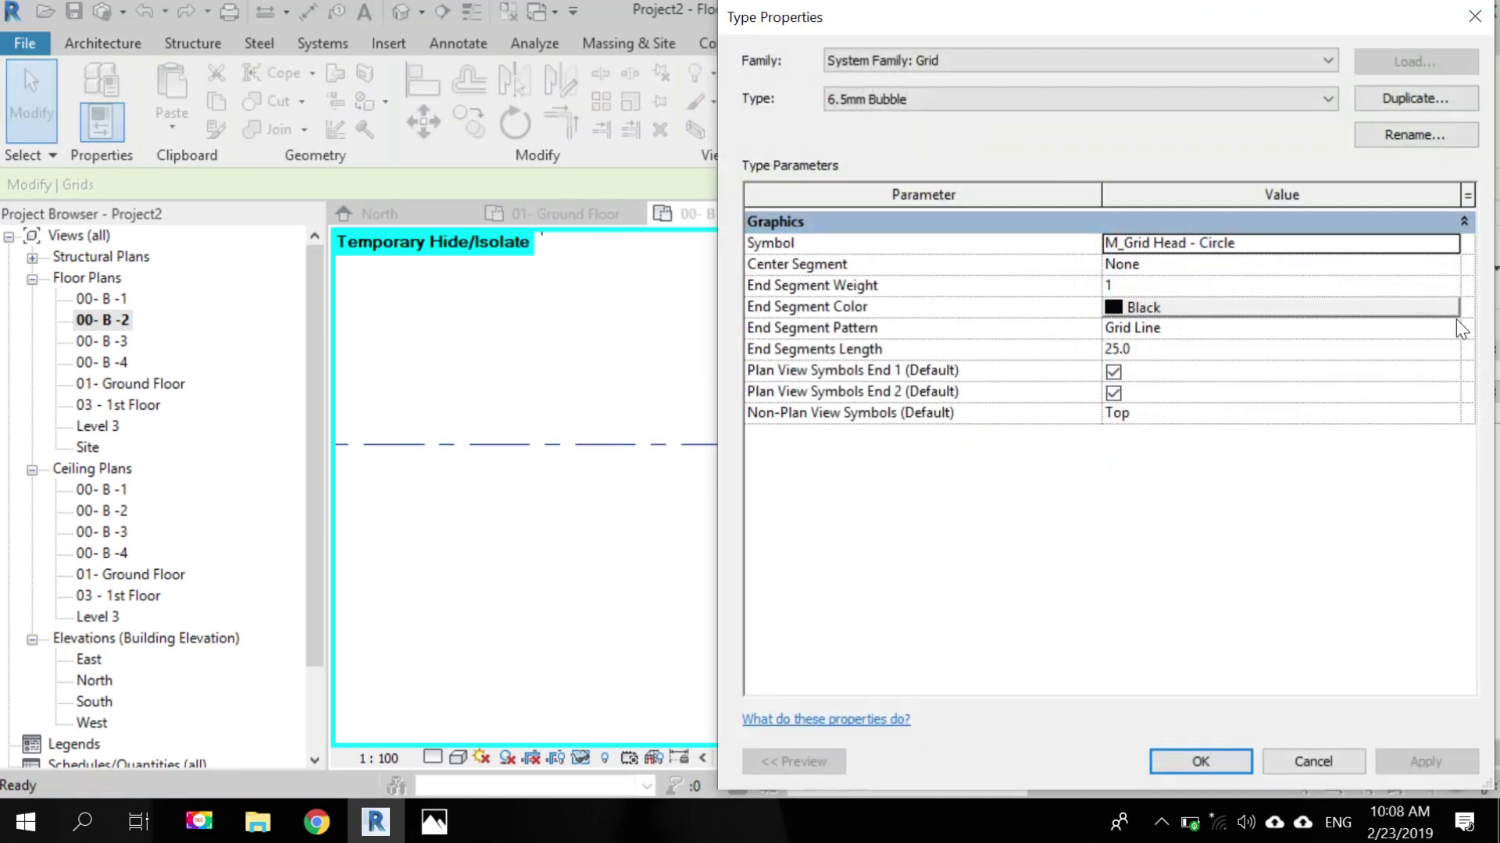
{"action": "left_click", "coordinate": [1451, 265]}
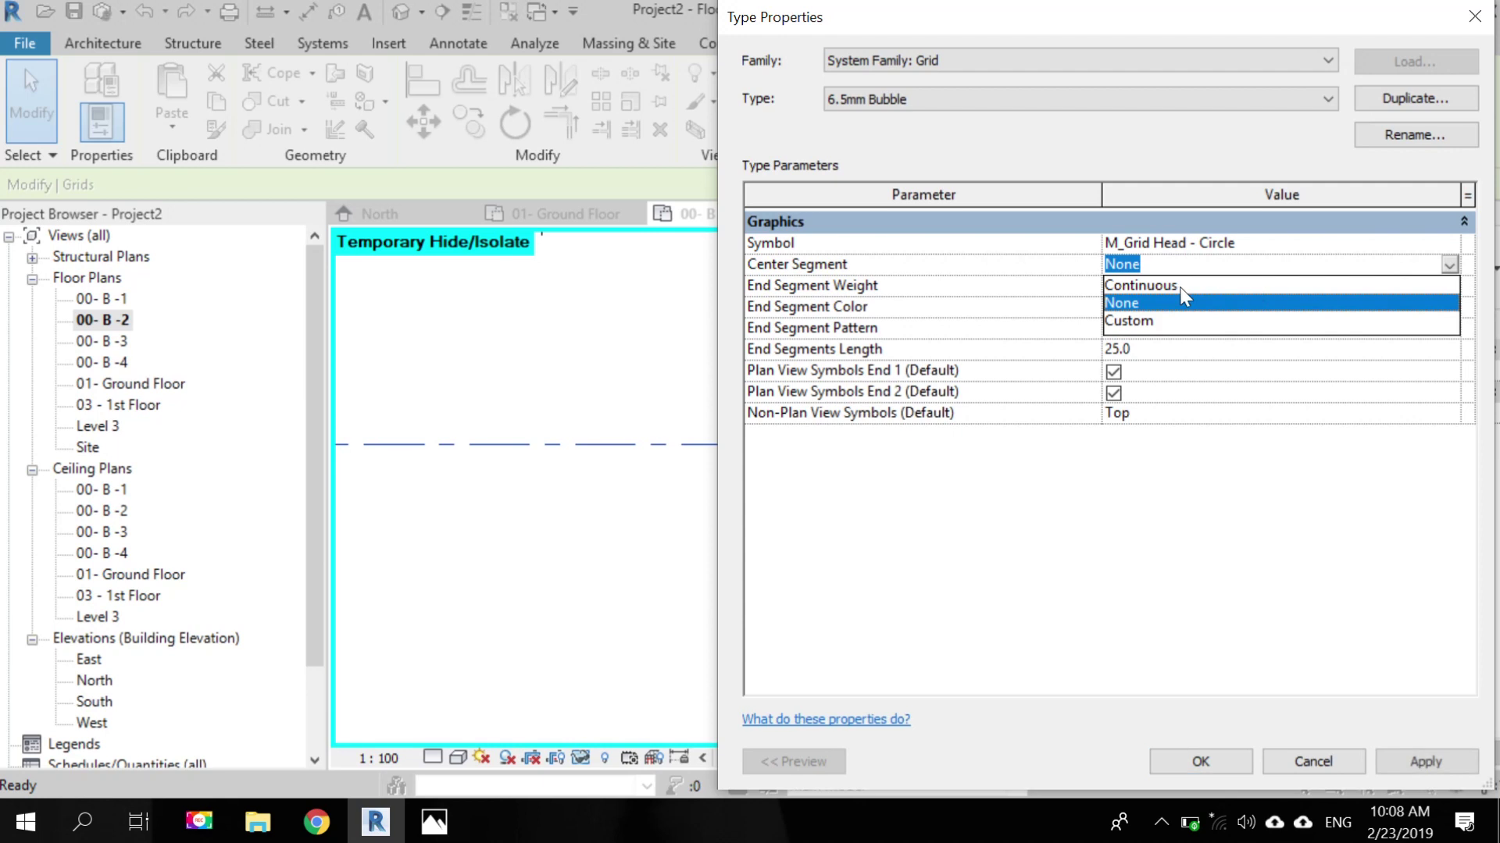
{"action": "left_click", "coordinate": [1154, 321]}
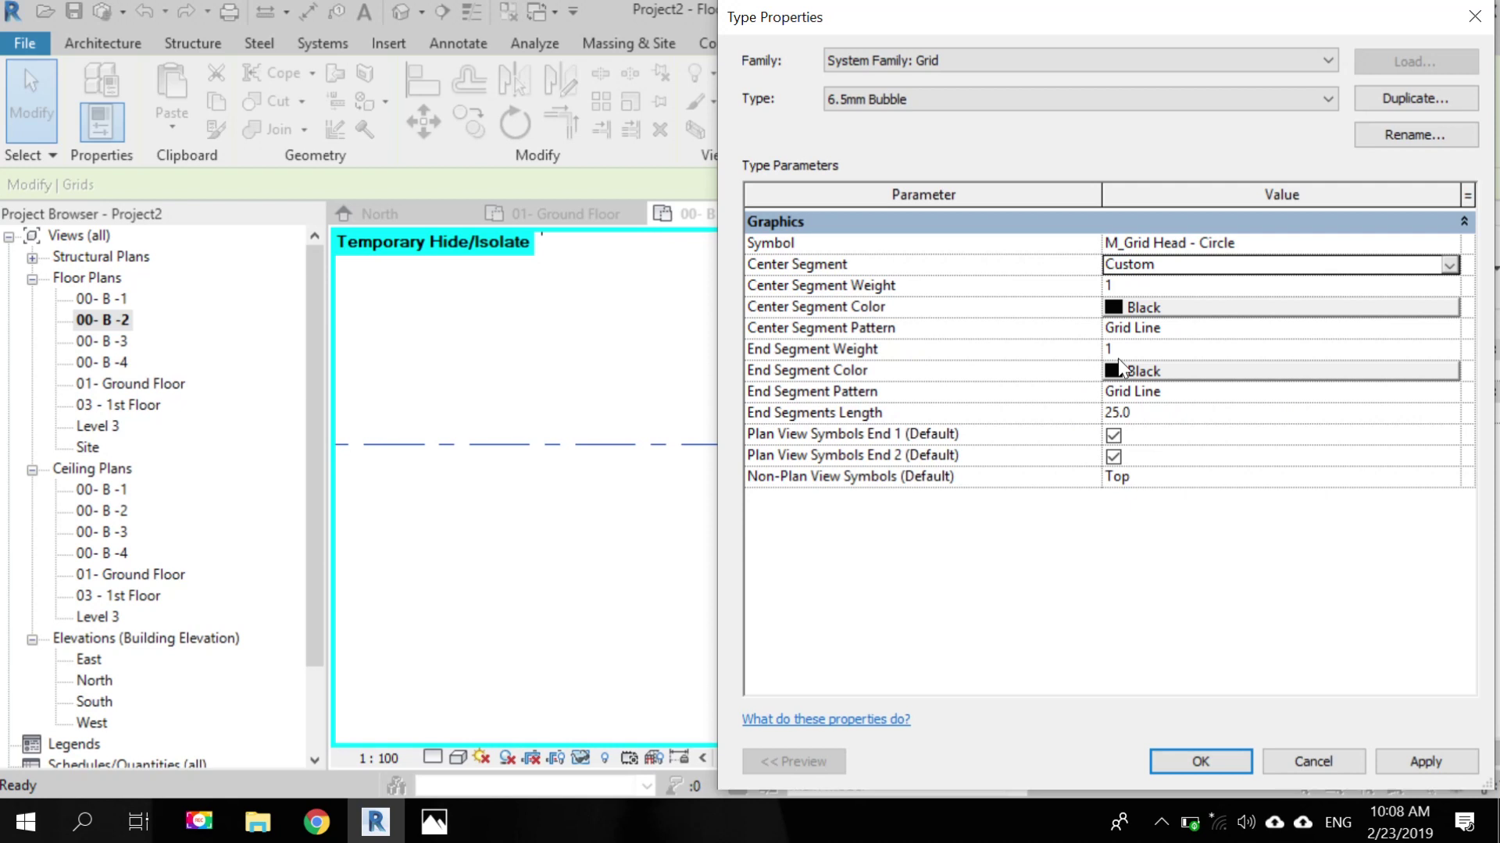
{"action": "left_click", "coordinate": [1138, 349]}
{"action": "type", "text": "2"}
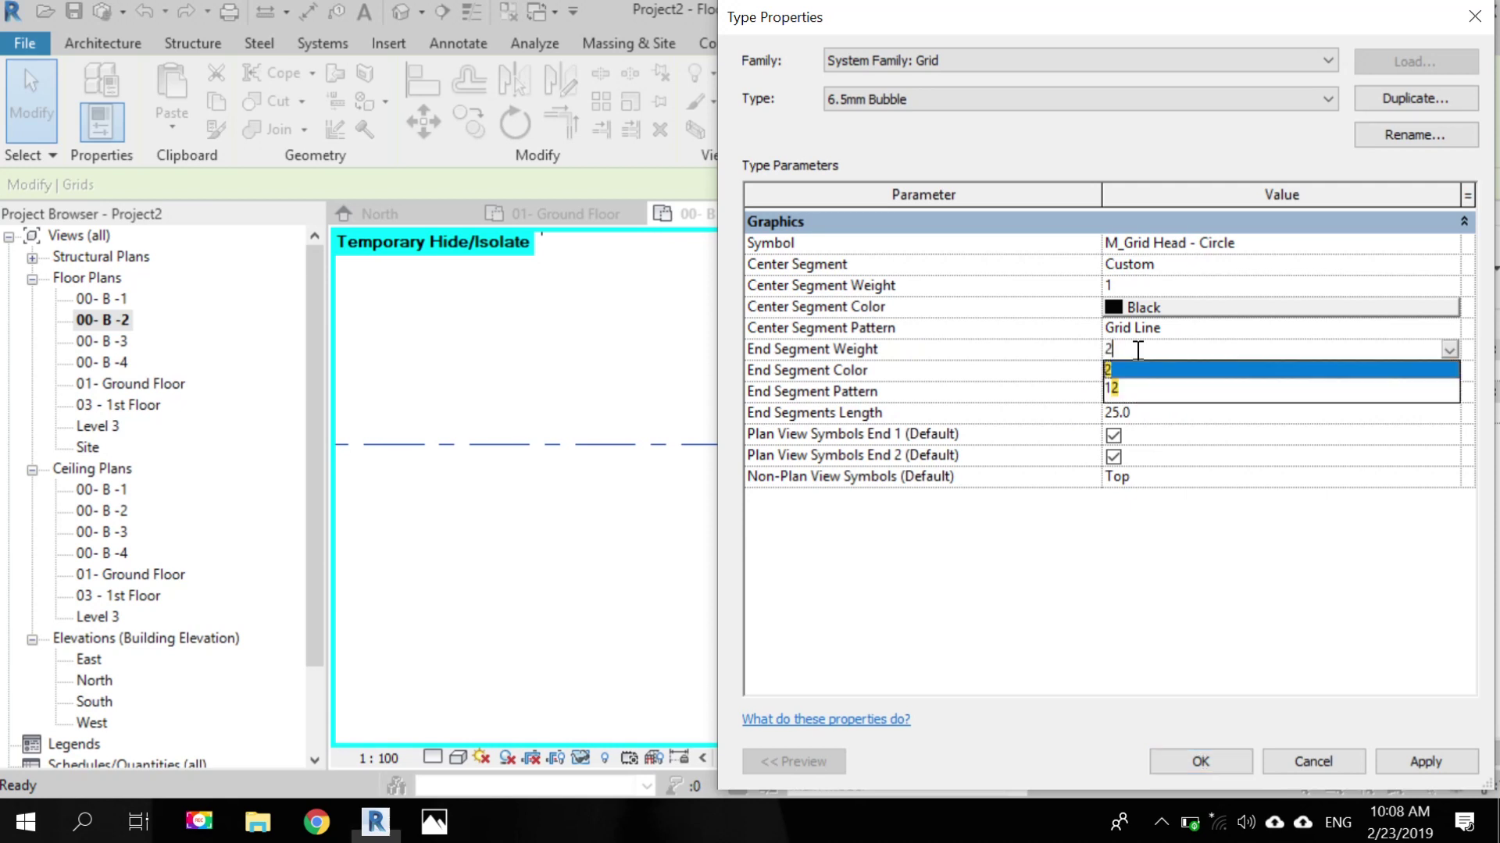
- Set the Center Segment Color of the grid type to light grey, RGB 195-195-195, and apply the type changes
{"action": "left_click", "coordinate": [1159, 307]}
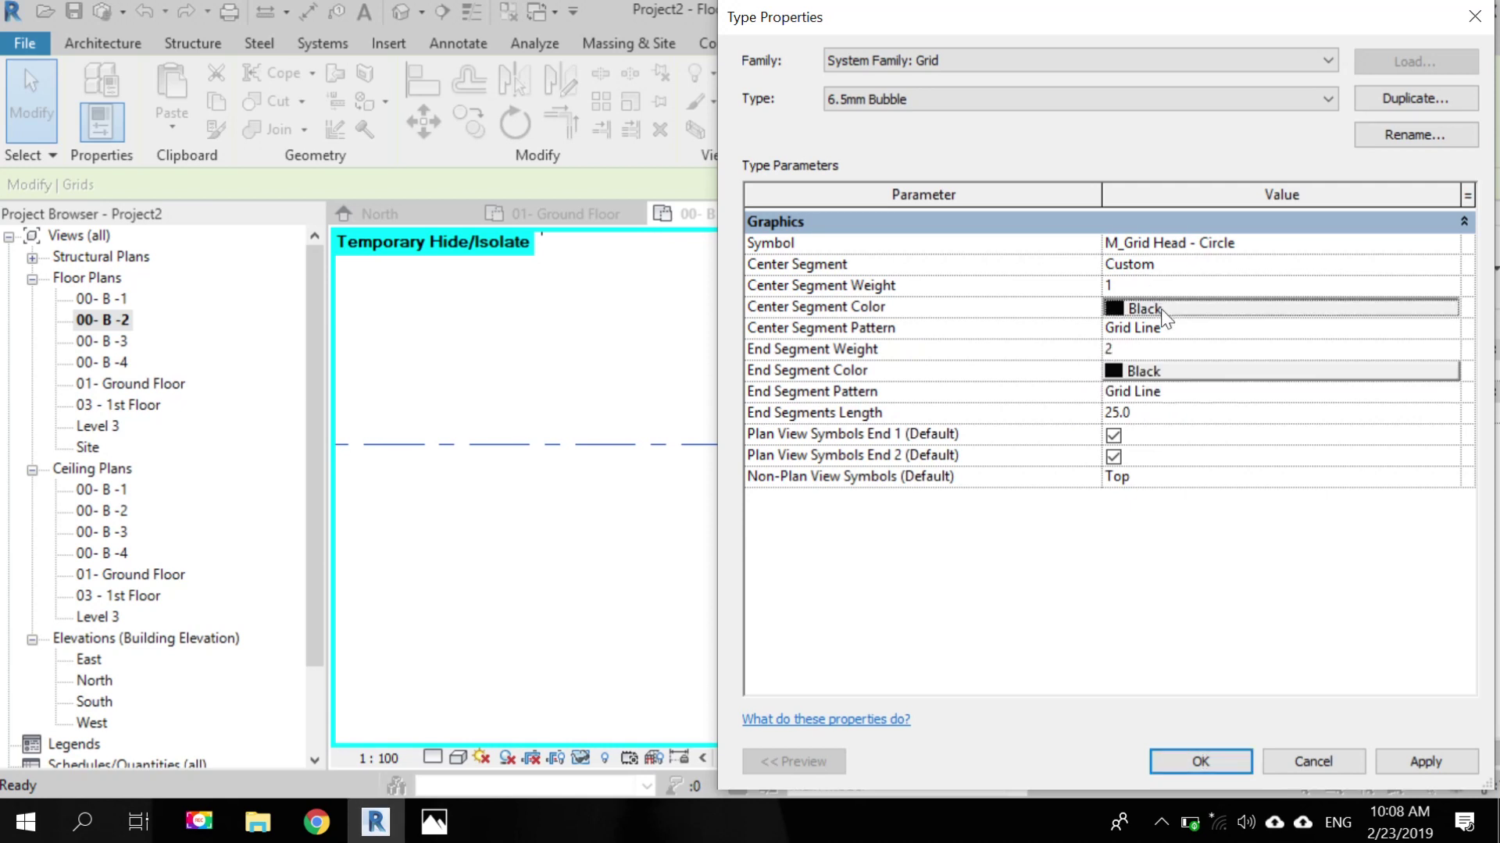
{"action": "left_click", "coordinate": [1364, 274]}
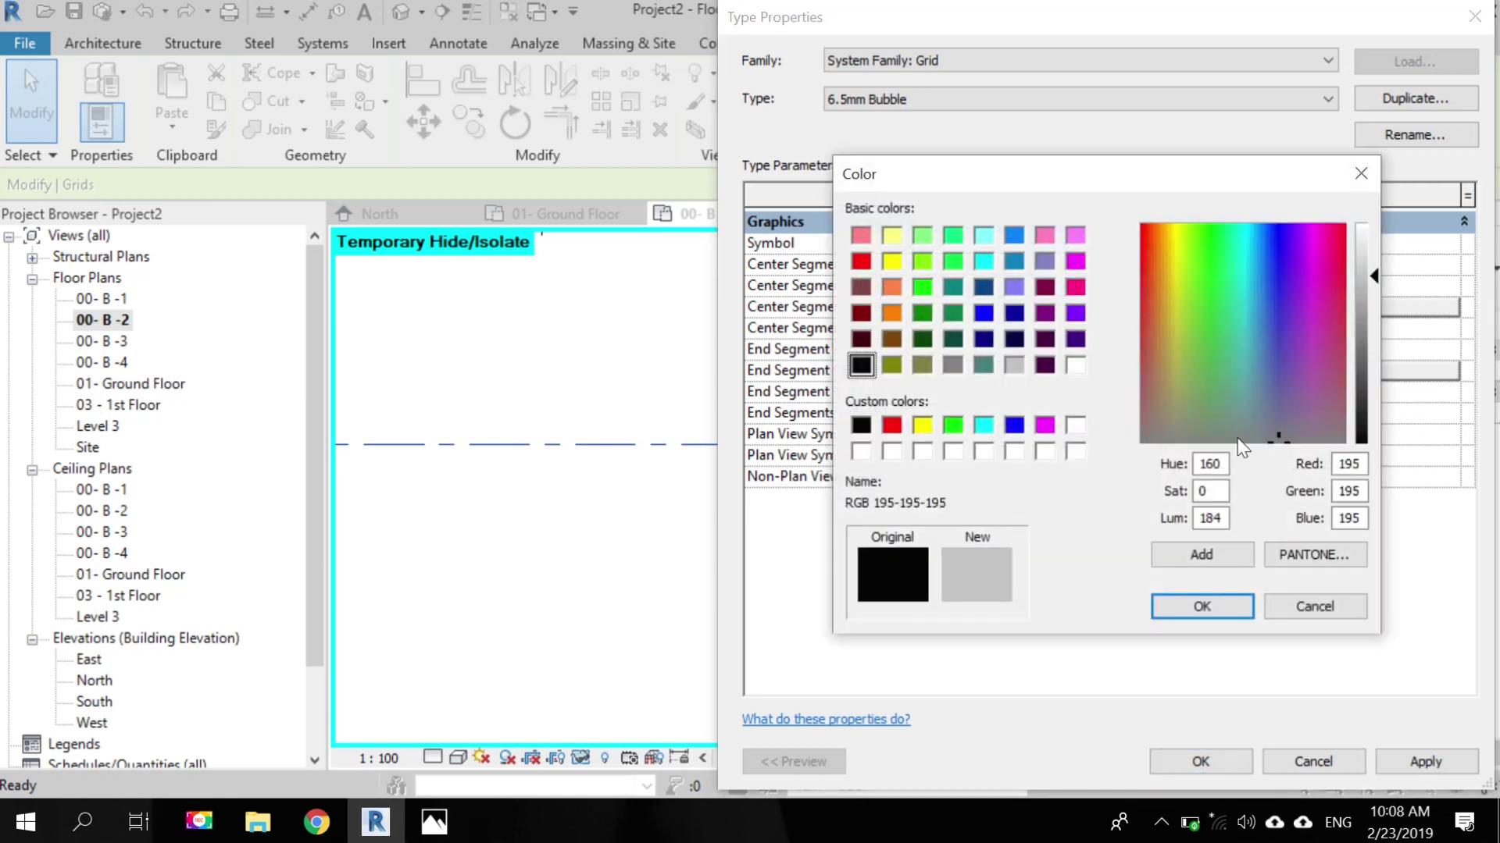
{"action": "left_click", "coordinate": [1180, 601]}
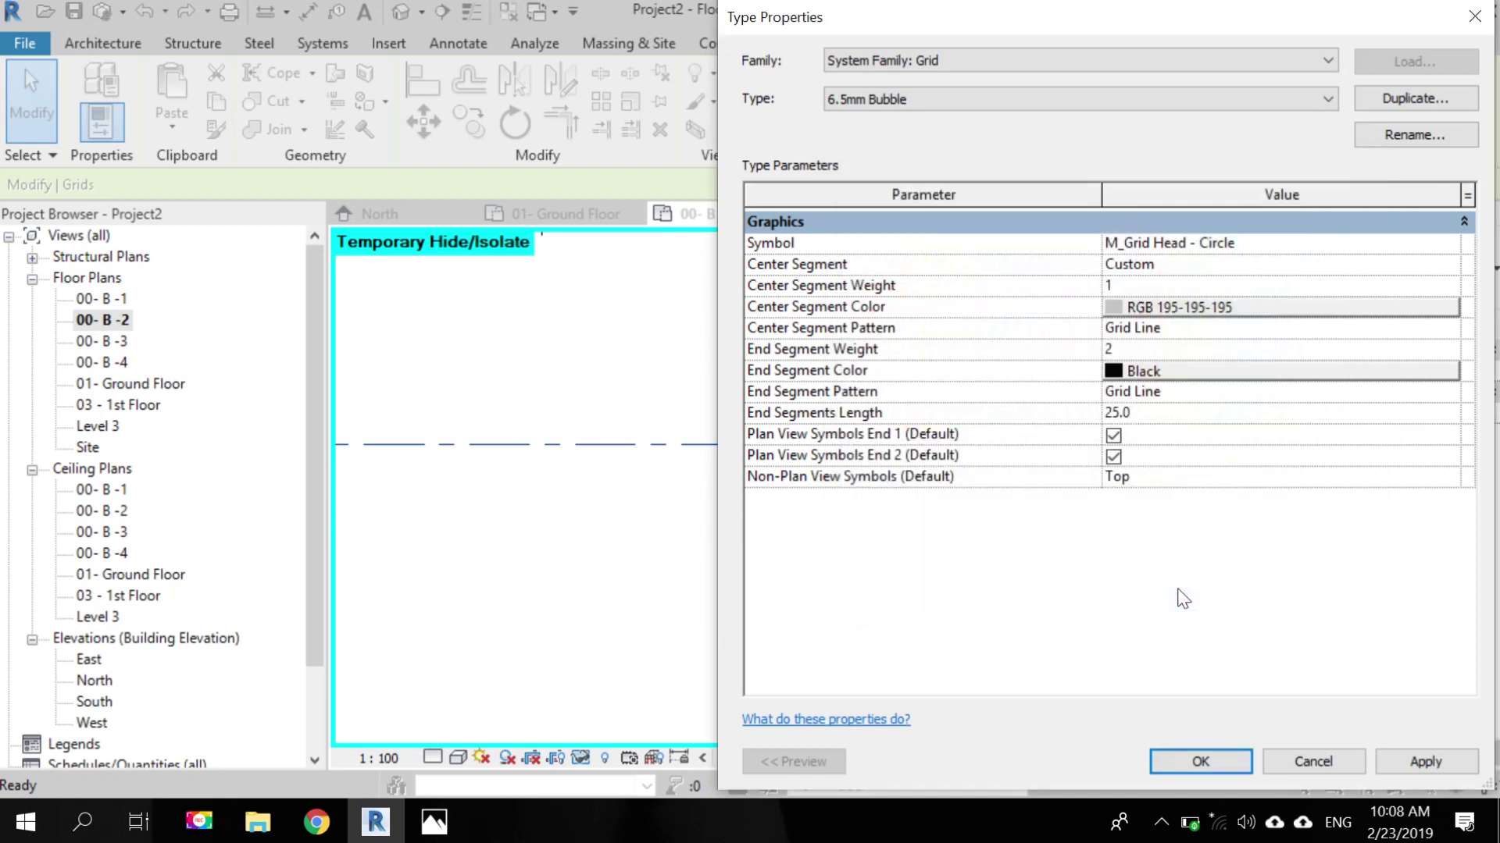
{"action": "left_click", "coordinate": [1172, 756]}
{"action": "scroll", "coordinate": [1057, 603], "scroll_direction": "down", "scroll_amount": 1}
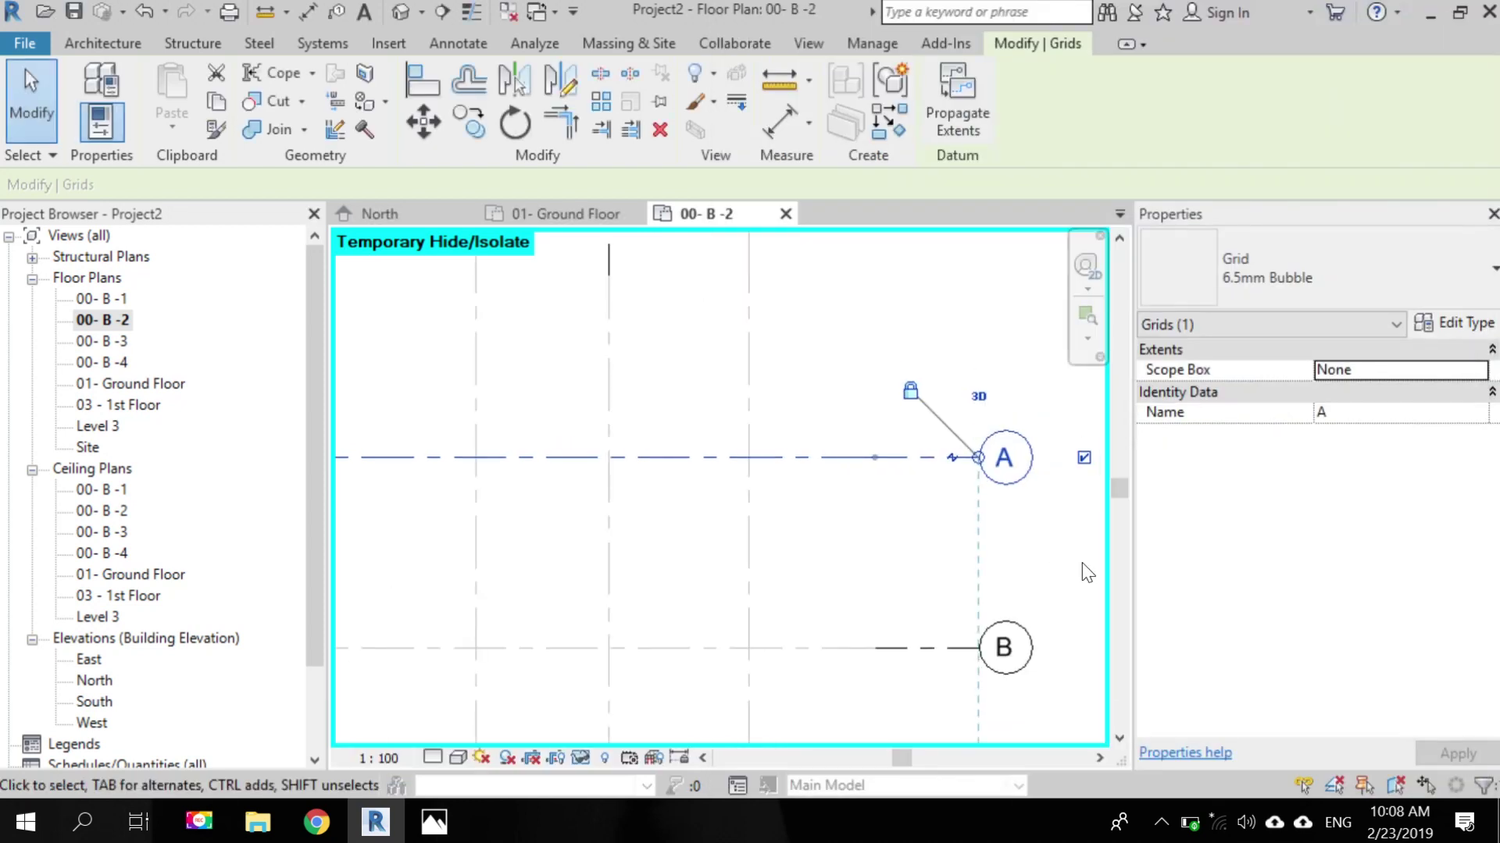
{"action": "left_click", "coordinate": [1057, 558]}
{"action": "scroll", "coordinate": [1008, 481], "scroll_direction": "down", "scroll_amount": 2}
{"action": "middle_click_drag", "start_coordinate": [1007, 480], "coordinate": [1005, 429]}
{"action": "scroll", "coordinate": [1006, 429], "scroll_direction": "down", "scroll_amount": 2}
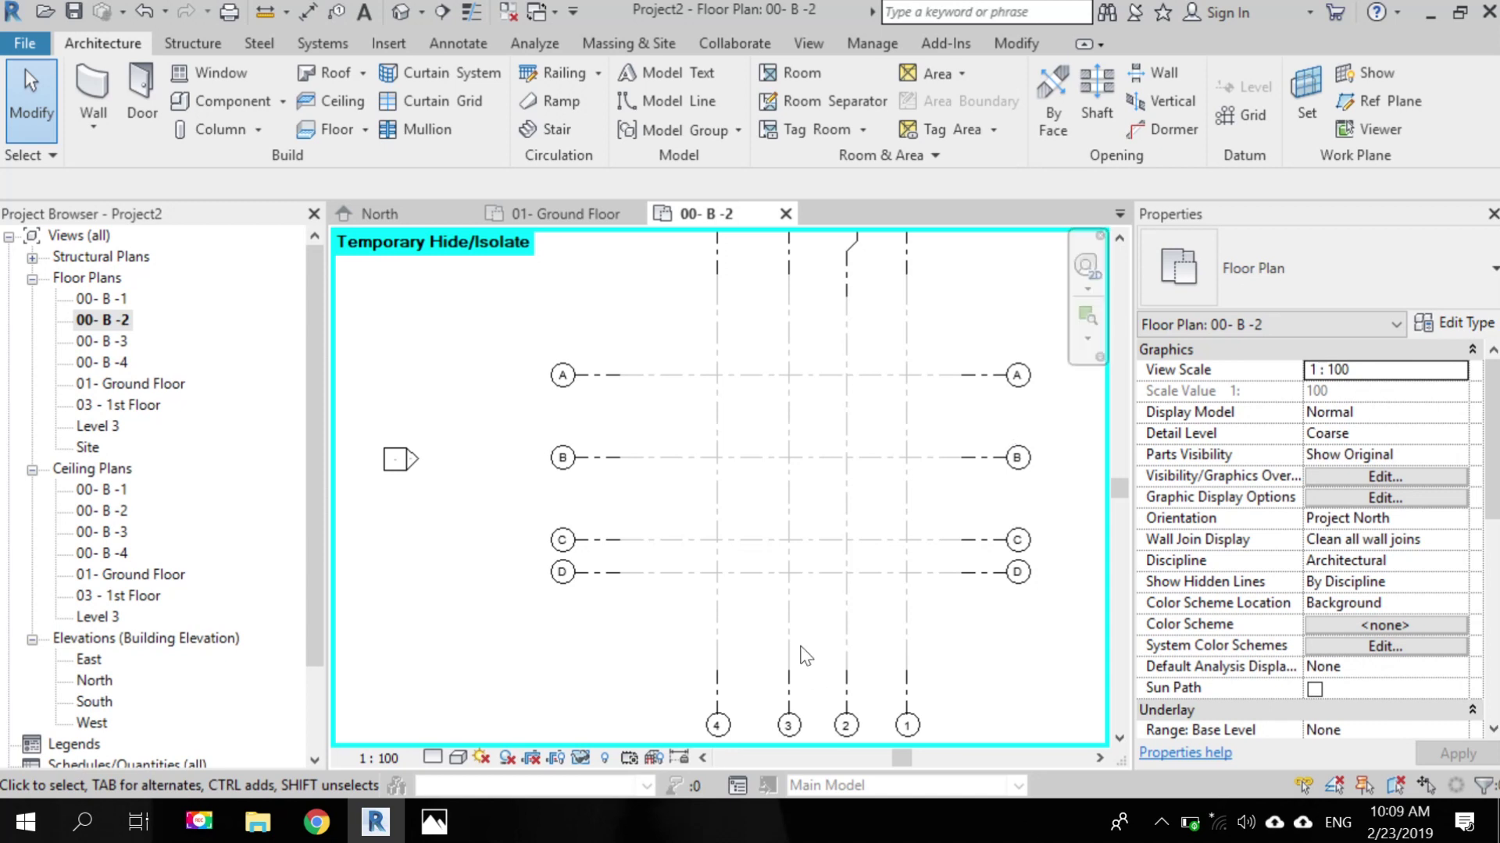
- Open the South and East elevations to examine how the numbered and lettered grids cross the levels
{"action": "scroll", "coordinate": [703, 452], "scroll_direction": "down", "scroll_amount": 3}
{"action": "left_click_drag", "start_coordinate": [742, 619], "coordinate": [743, 615]}
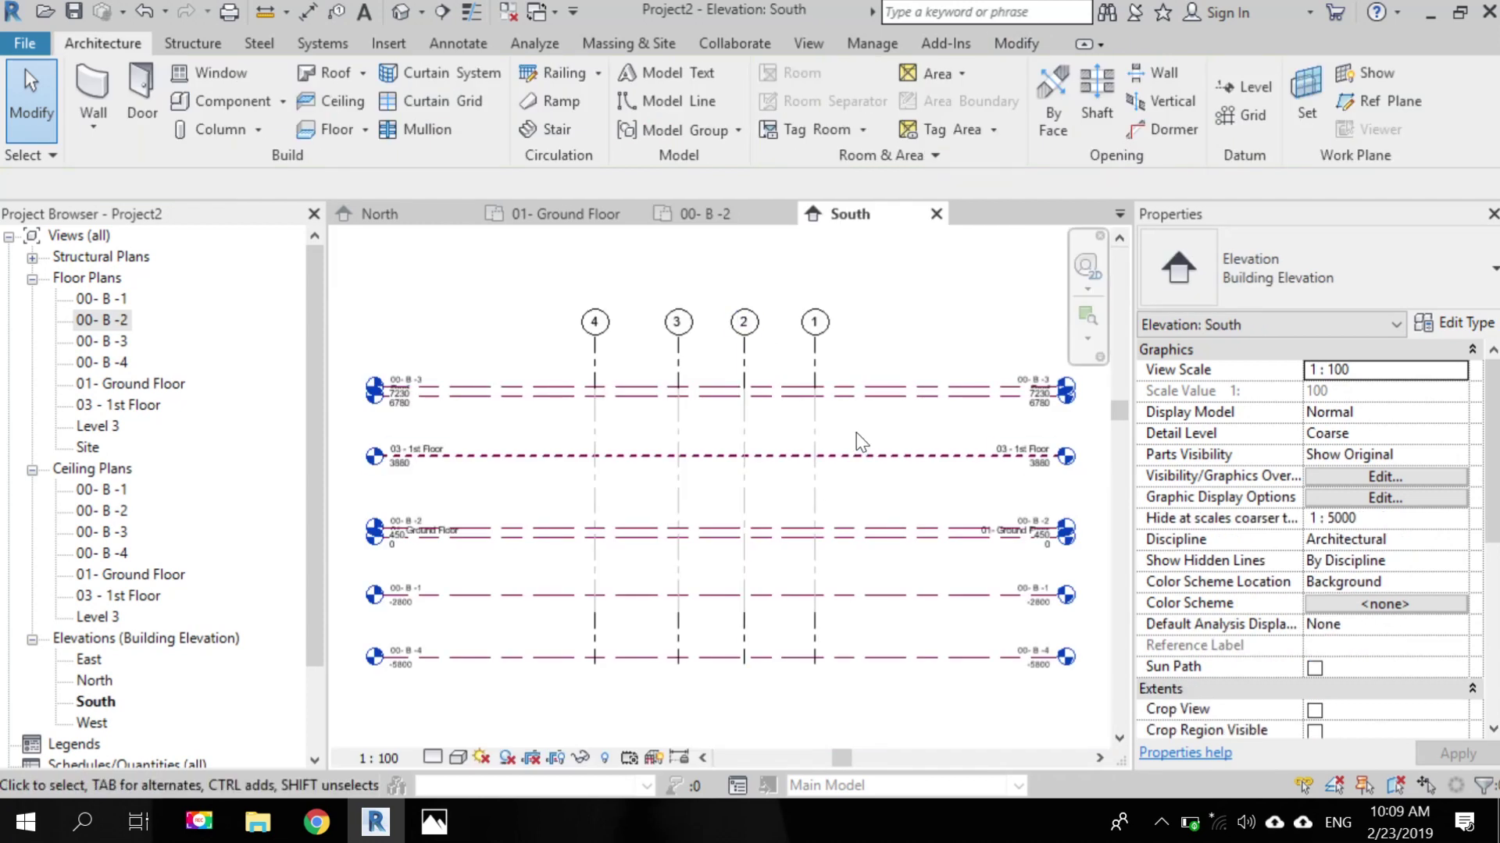
{"action": "scroll", "coordinate": [857, 435], "scroll_direction": "up", "scroll_amount": 2}
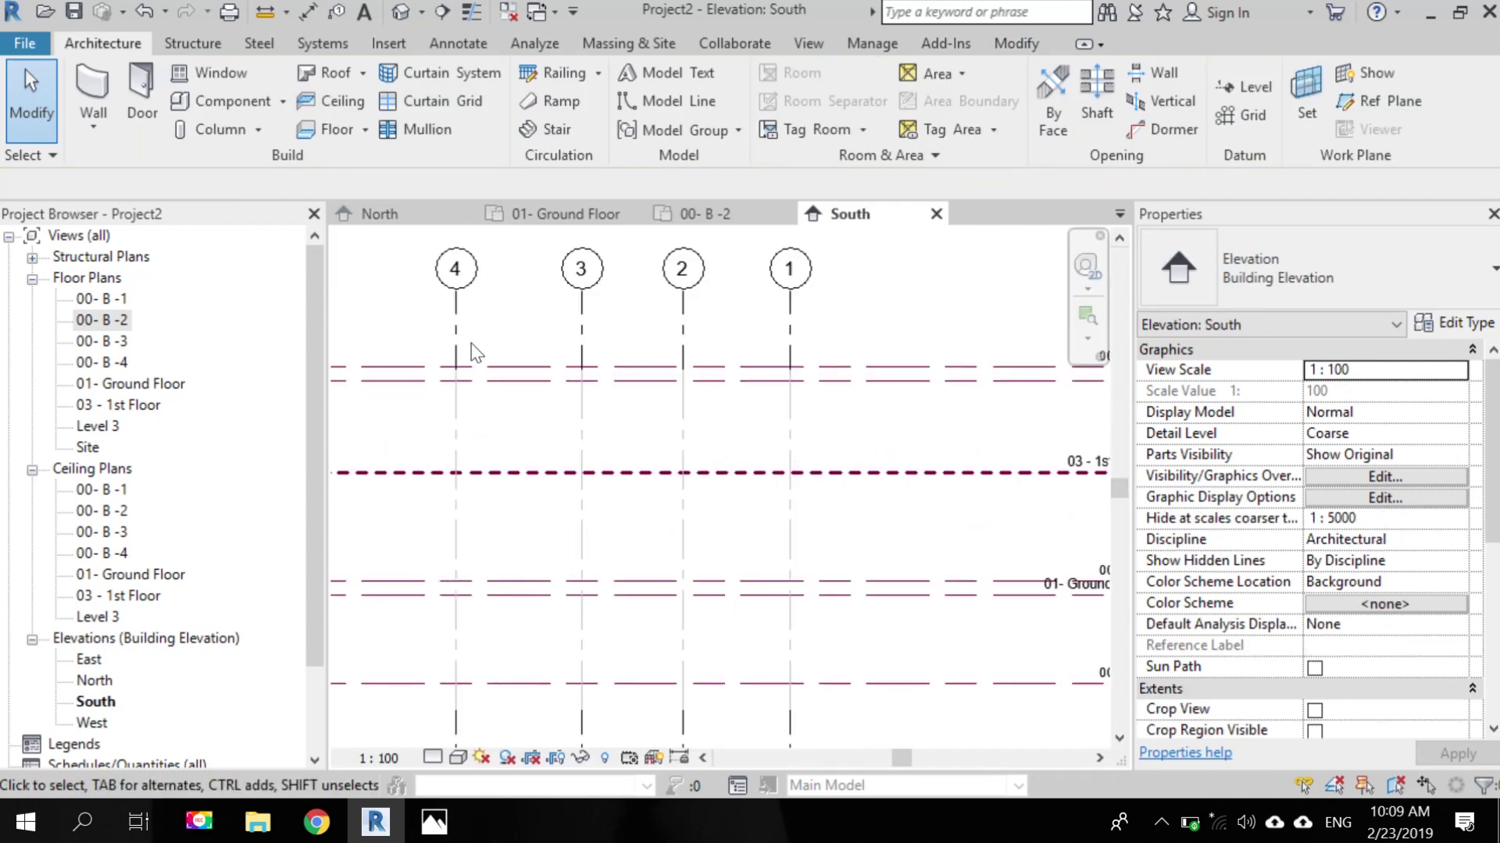
{"action": "middle_click_drag", "start_coordinate": [643, 490], "coordinate": [644, 491]}
{"action": "scroll", "coordinate": [613, 472], "scroll_direction": "down", "scroll_amount": 3}
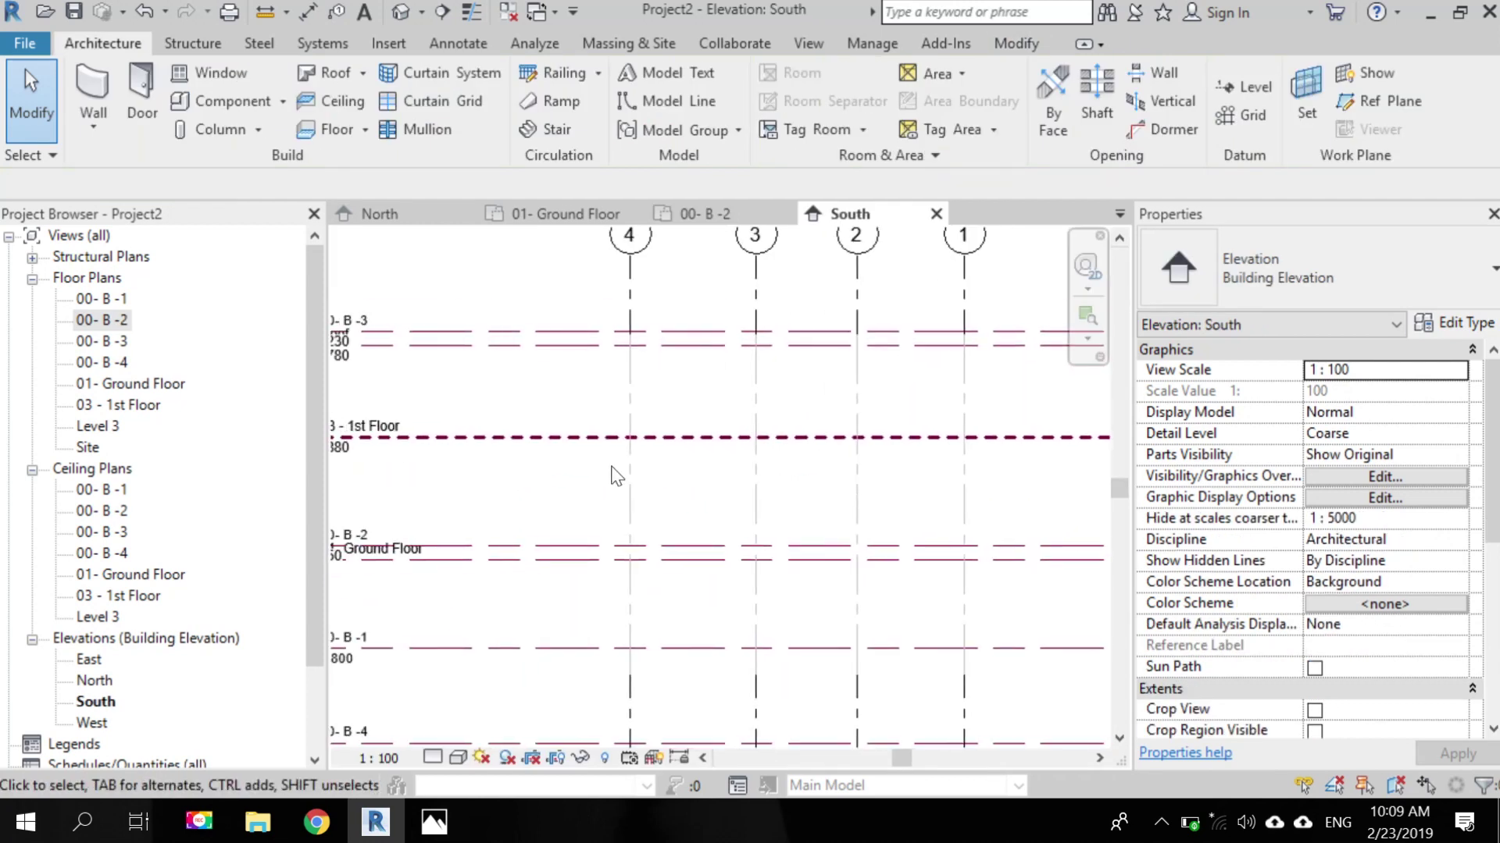
{"action": "left_click", "coordinate": [87, 660]}
{"action": "double_click", "coordinate": [88, 660]}
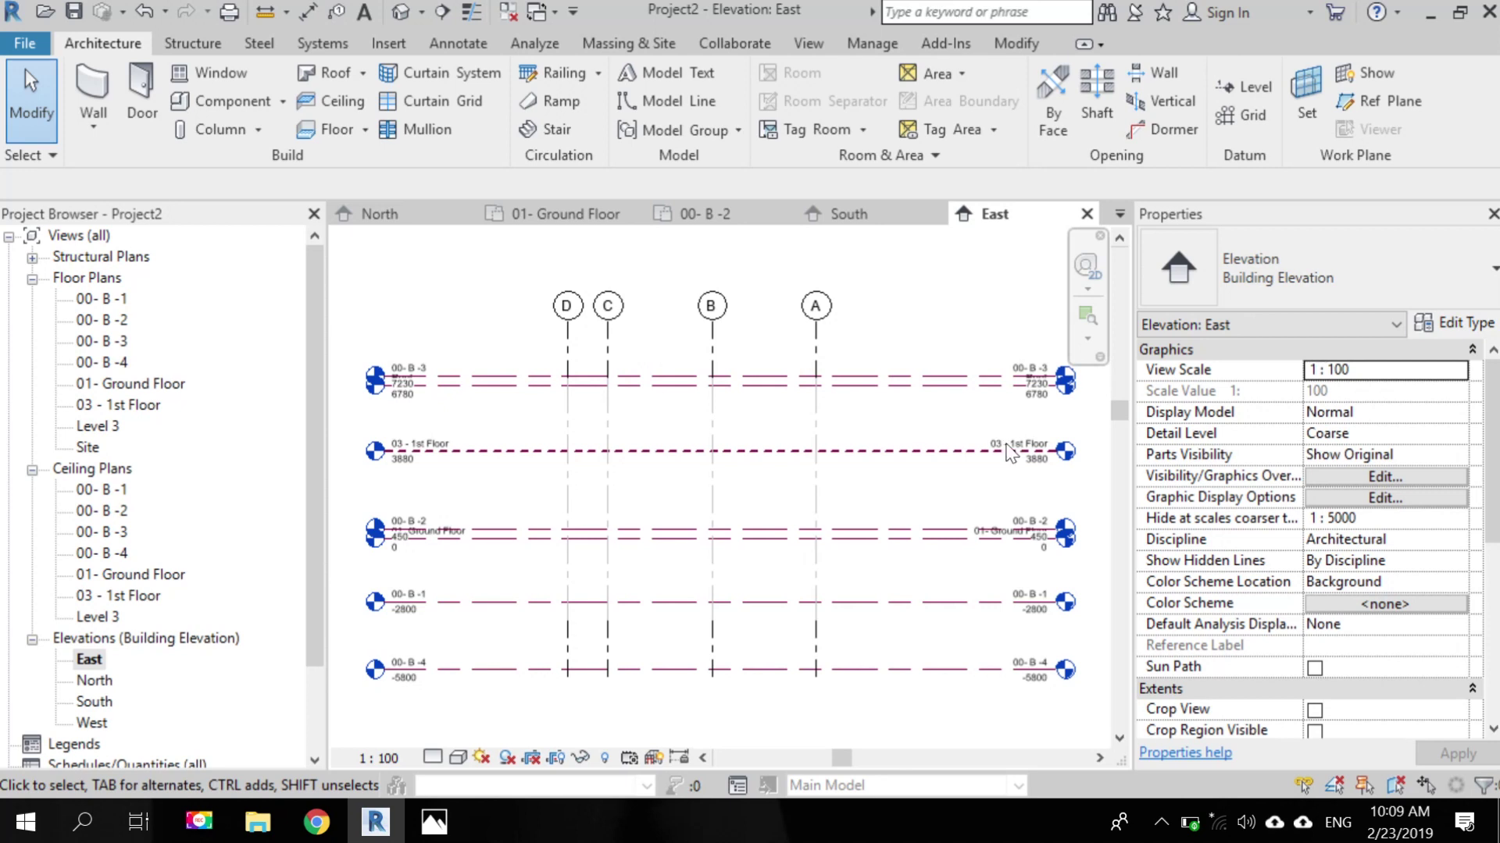
- Restore the temporarily hidden floorplan_groundfloor.jpg image in the 00- B -2 floor plan, dismissing the save reminder
{"action": "left_click", "coordinate": [511, 214]}
{"action": "left_click", "coordinate": [734, 217]}
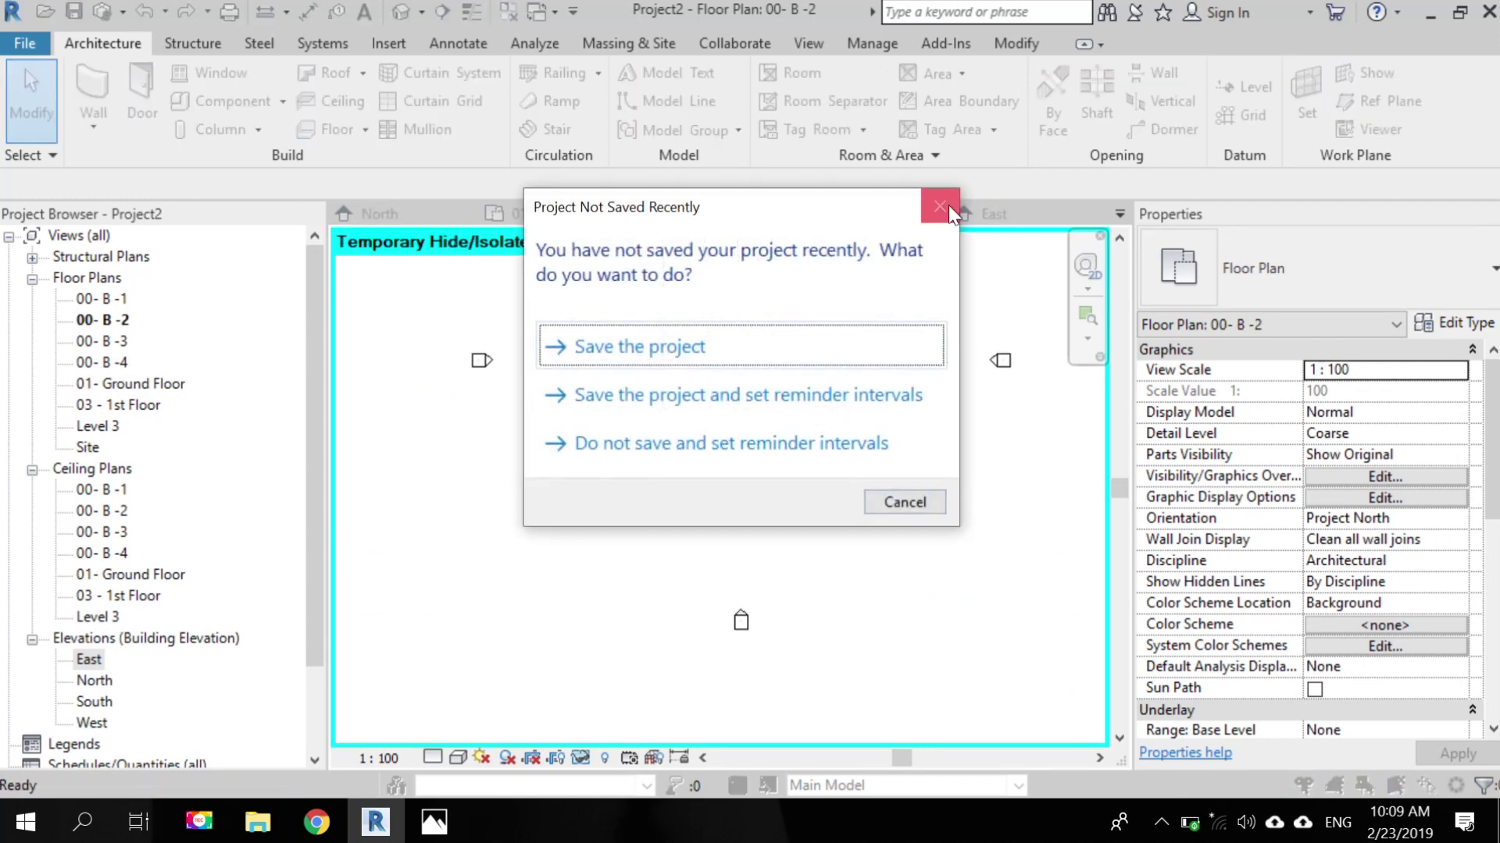
{"action": "left_click", "coordinate": [948, 204]}
{"action": "left_click", "coordinate": [867, 486]}
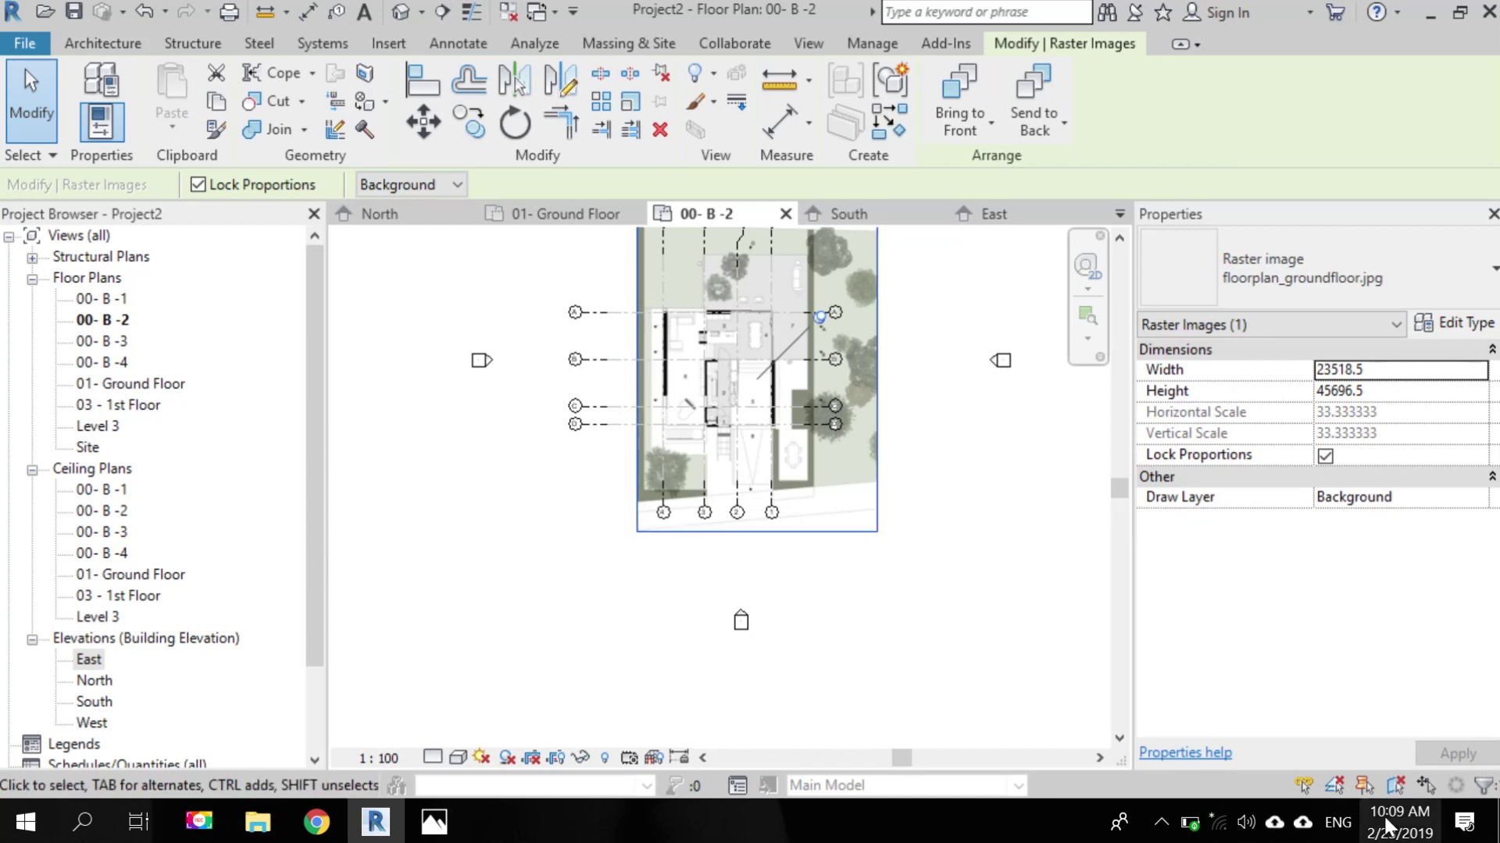
{"action": "key", "text": "Escape"}
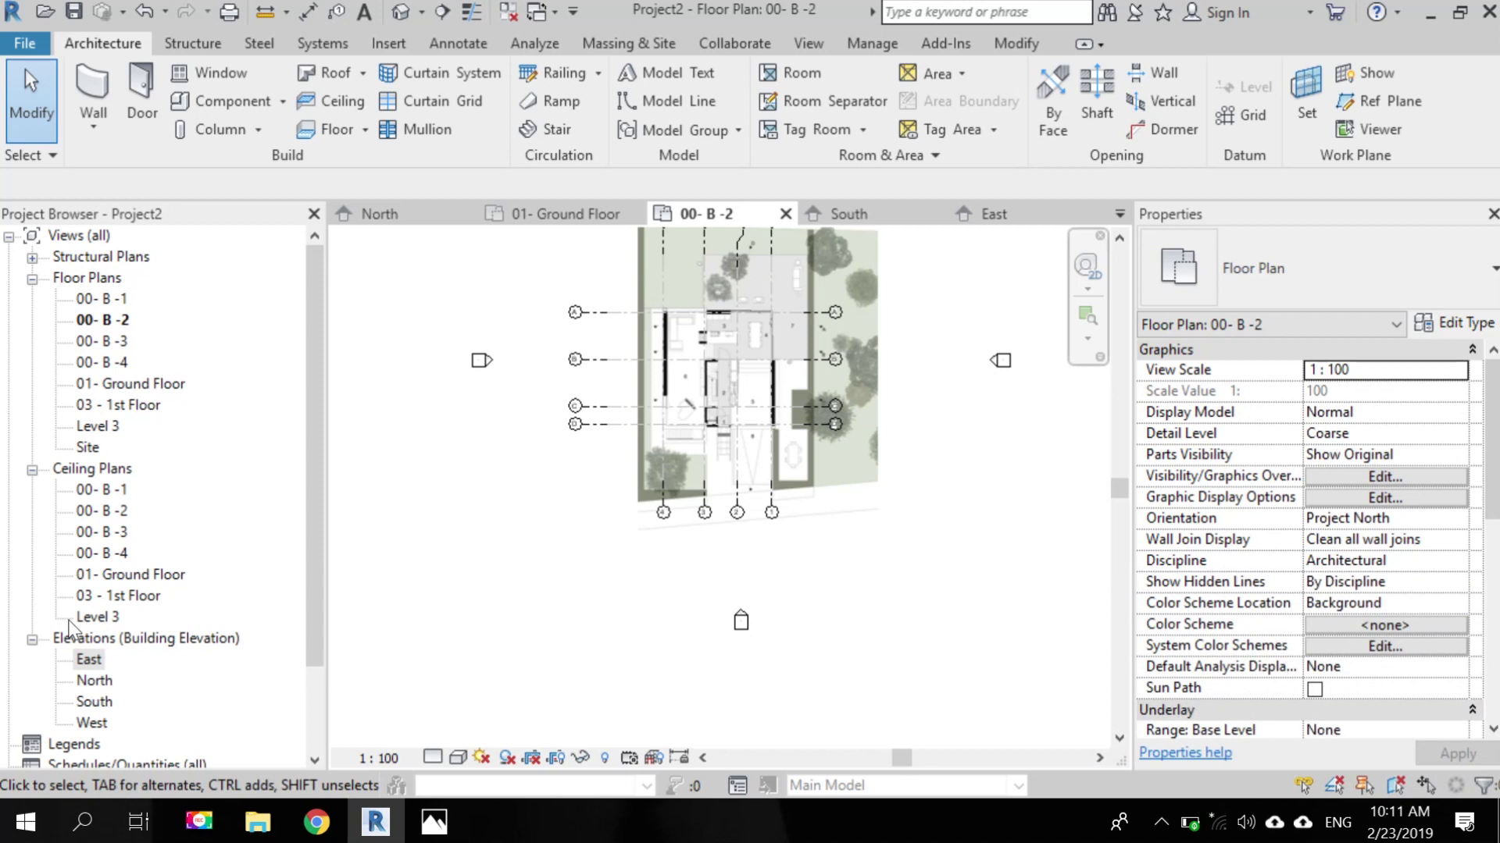
- Look at the 03 - 1st Floor plan and return to the 00- B -2 floor plan
{"action": "left_click", "coordinate": [114, 405]}
{"action": "double_click", "coordinate": [114, 405]}
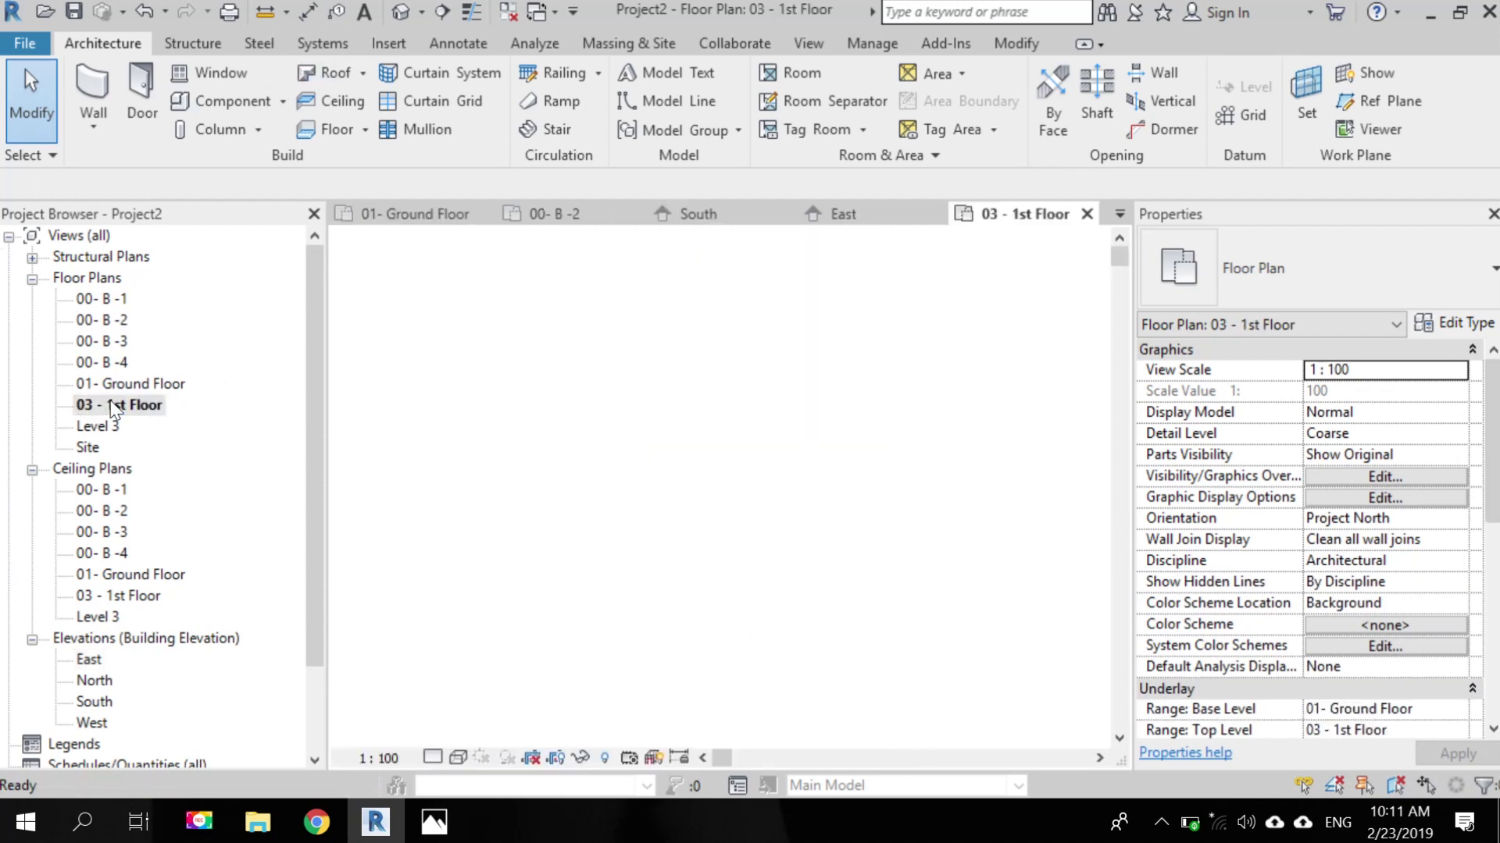
{"action": "left_click", "coordinate": [121, 321]}
{"action": "double_click", "coordinate": [121, 322]}
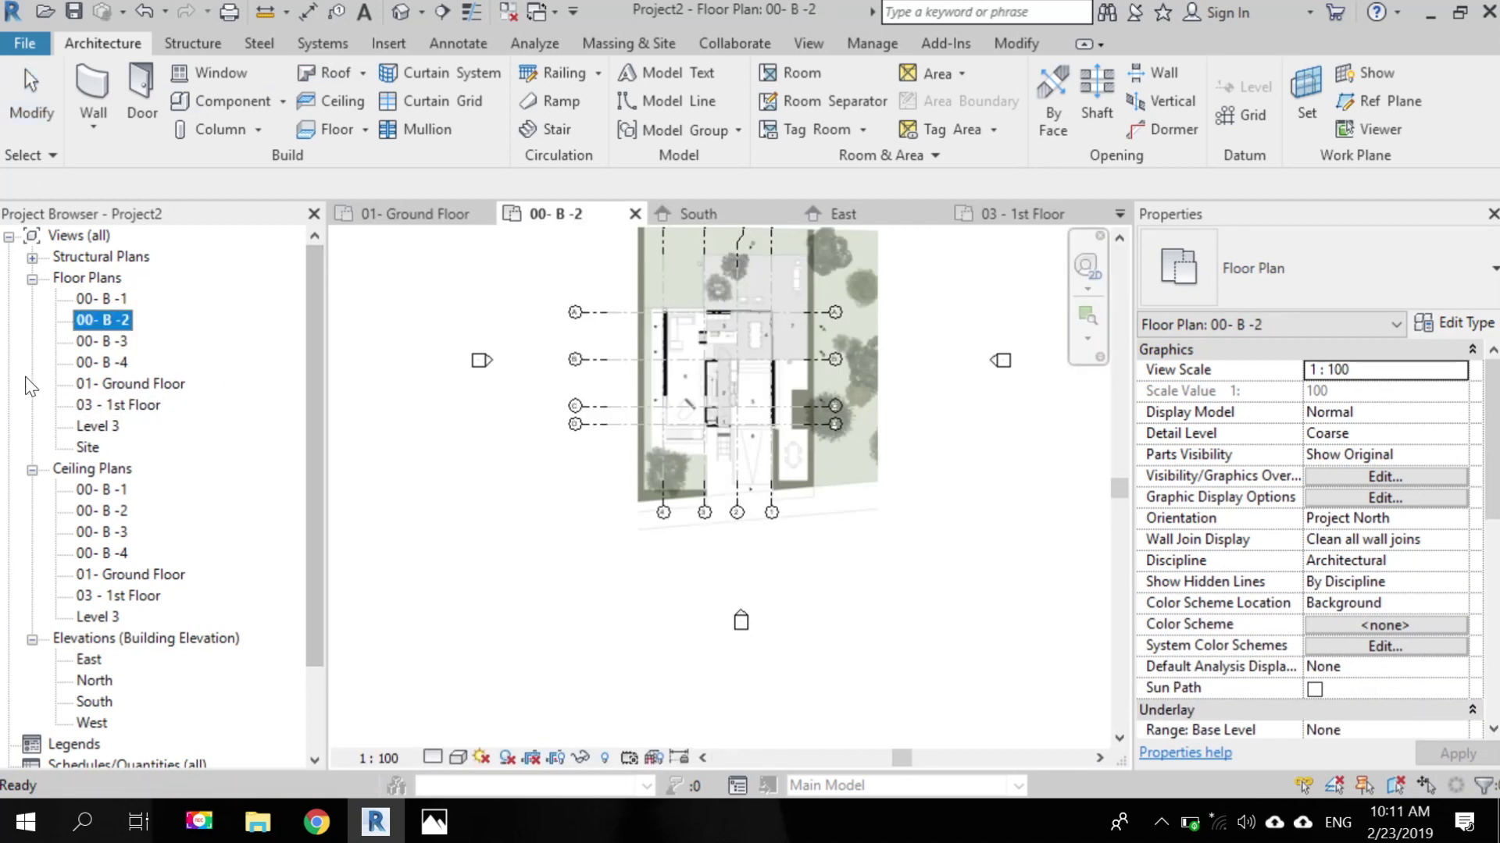
- Open the 00- B -1 floor plan and examine the grid layout there
{"action": "double_click", "coordinate": [114, 301]}
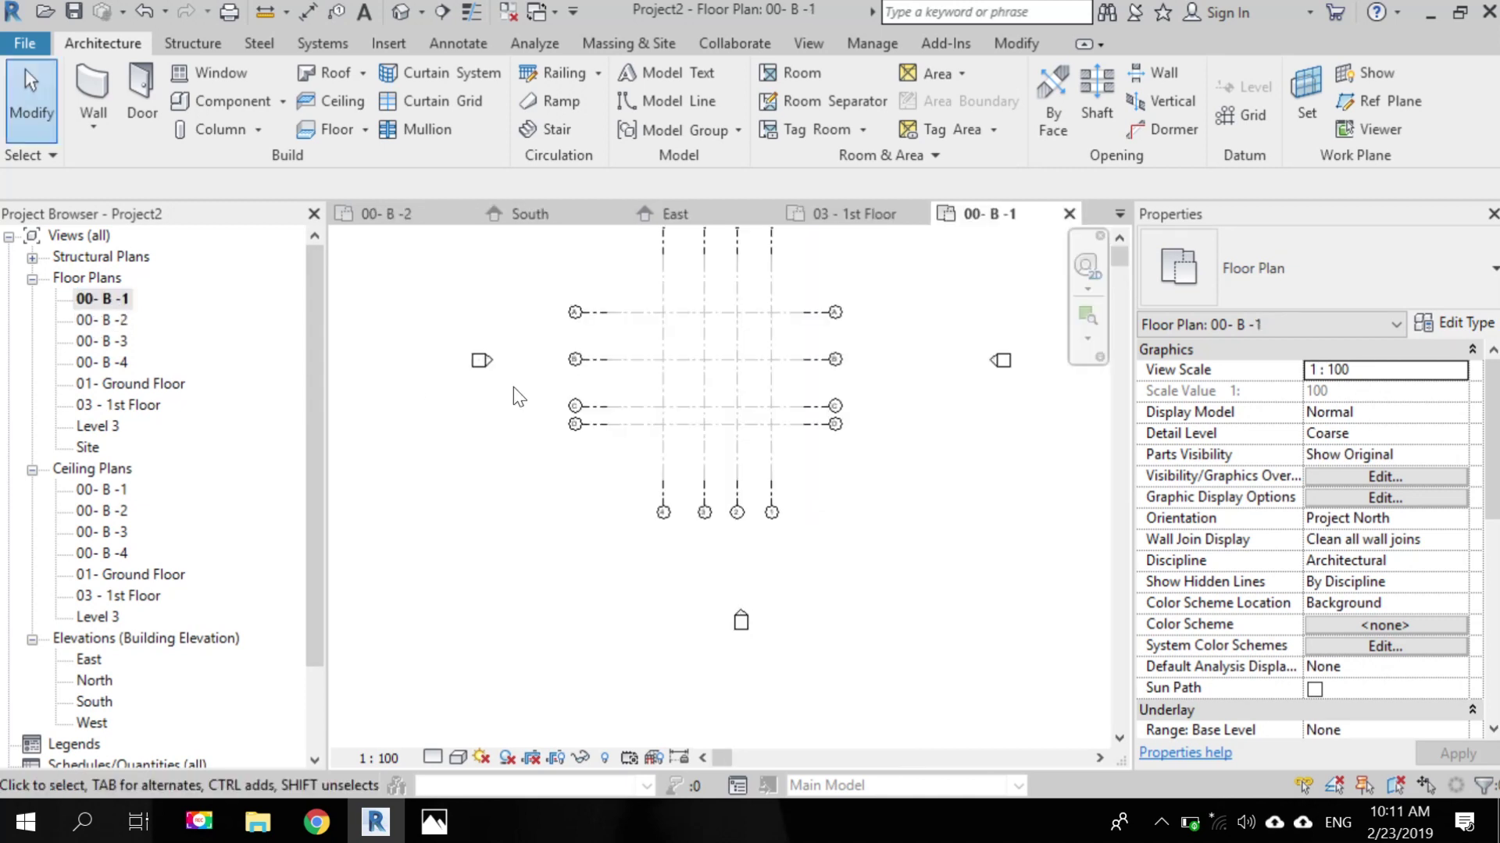
{"action": "middle_click_drag", "start_coordinate": [513, 386], "coordinate": [573, 605]}
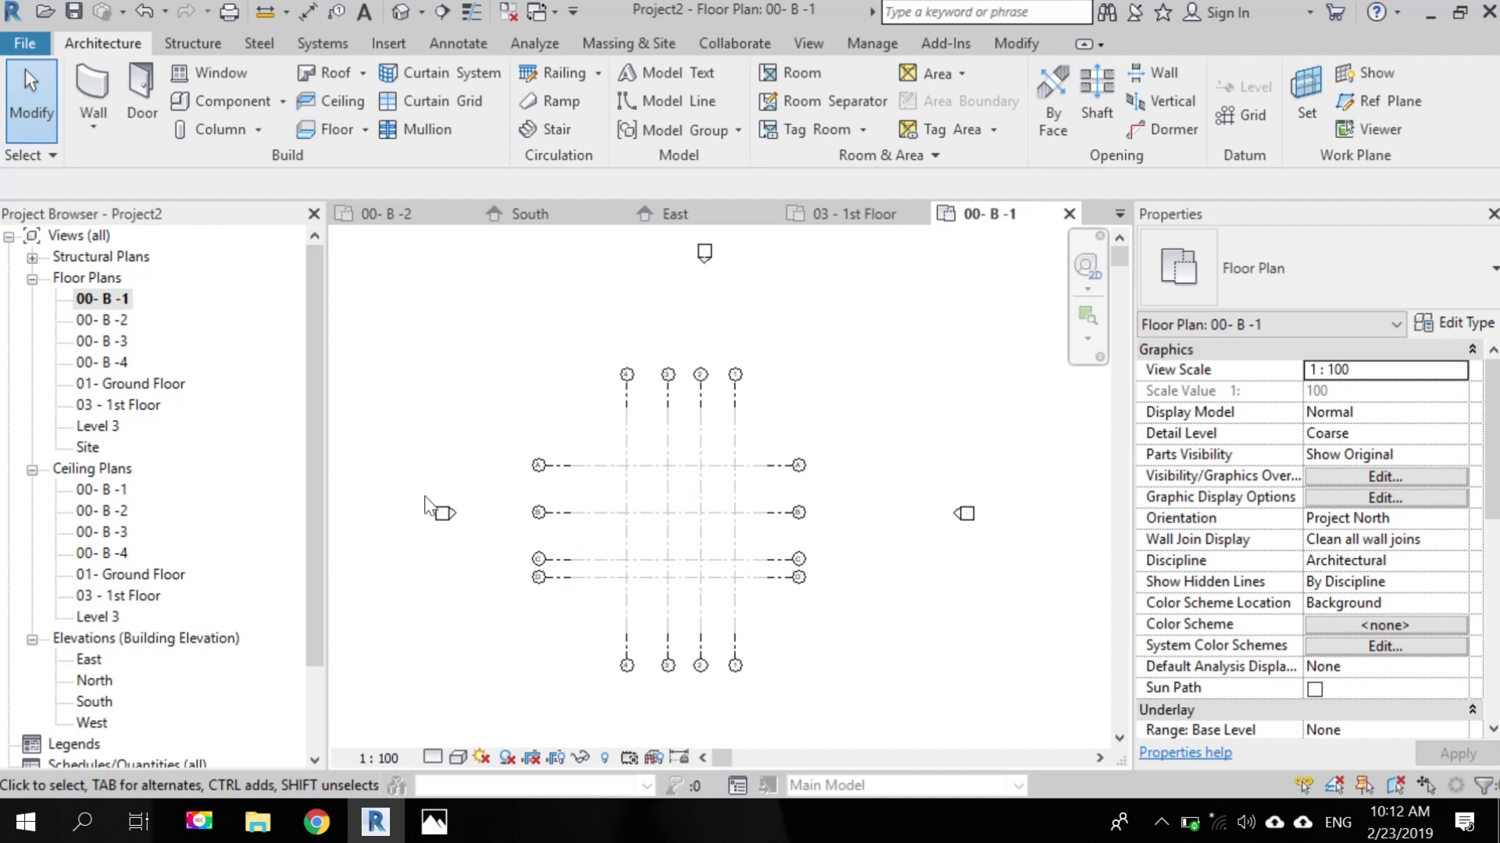
{"action": "scroll", "coordinate": [465, 517], "scroll_direction": "up", "scroll_amount": 3}
{"action": "middle_click_drag", "start_coordinate": [756, 438], "coordinate": [570, 355]}
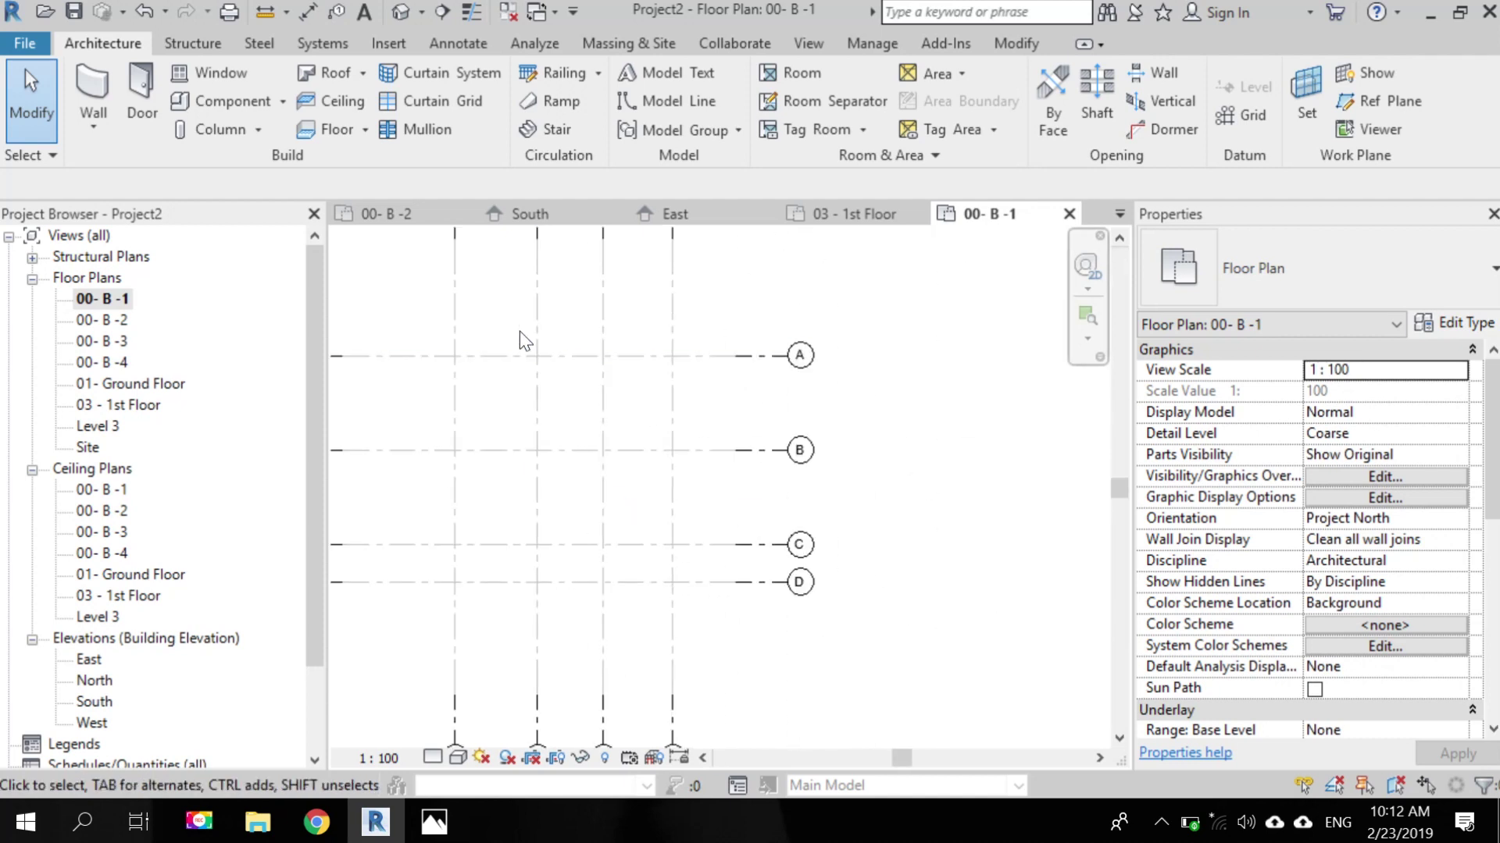
{"action": "left_click_drag", "start_coordinate": [519, 331], "coordinate": [696, 603]}
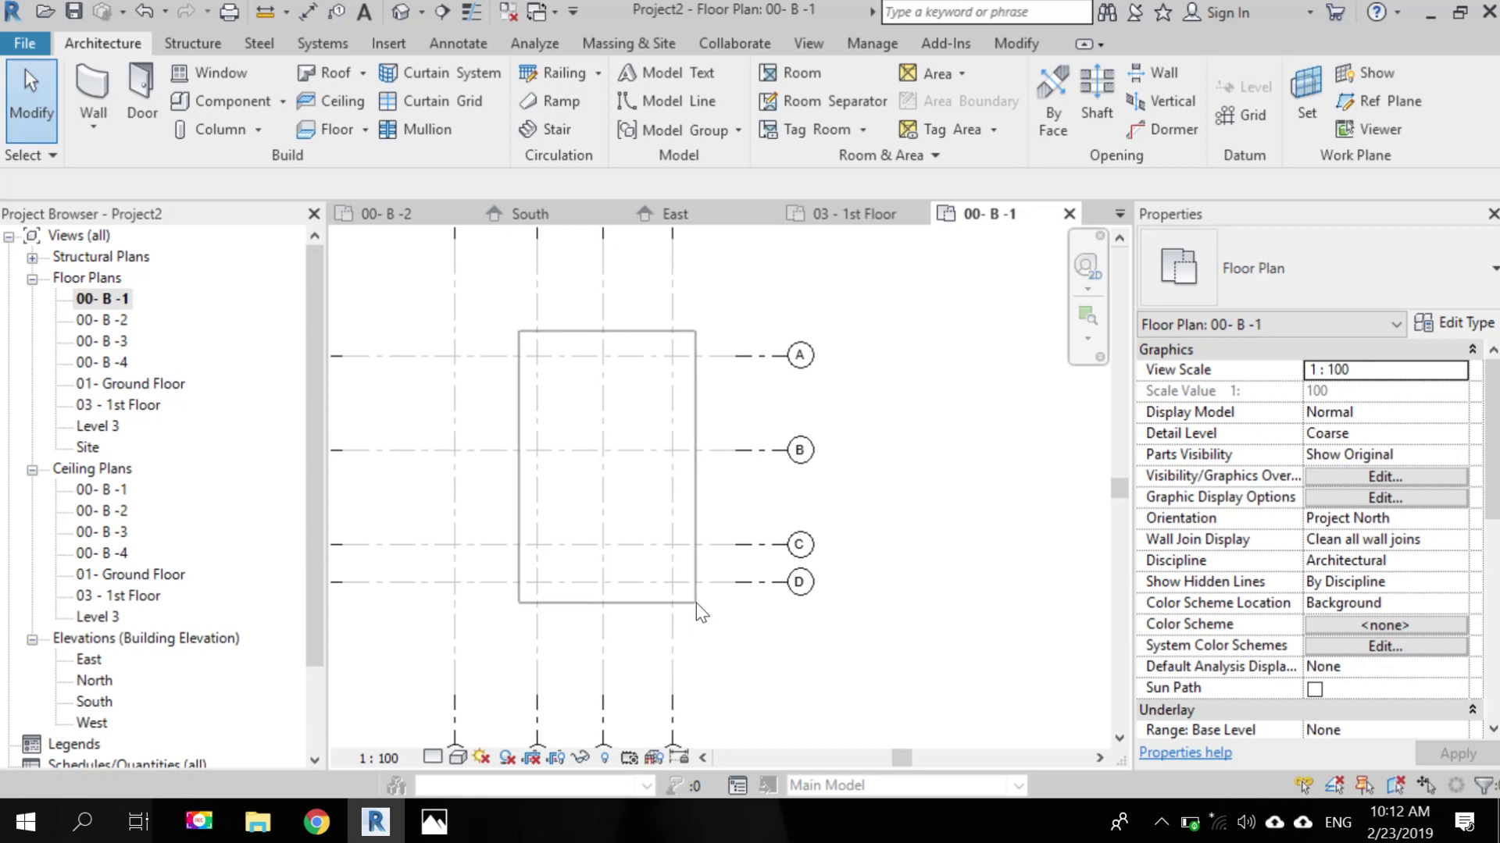
{"action": "left_click_drag", "start_coordinate": [696, 603], "coordinate": [696, 603]}
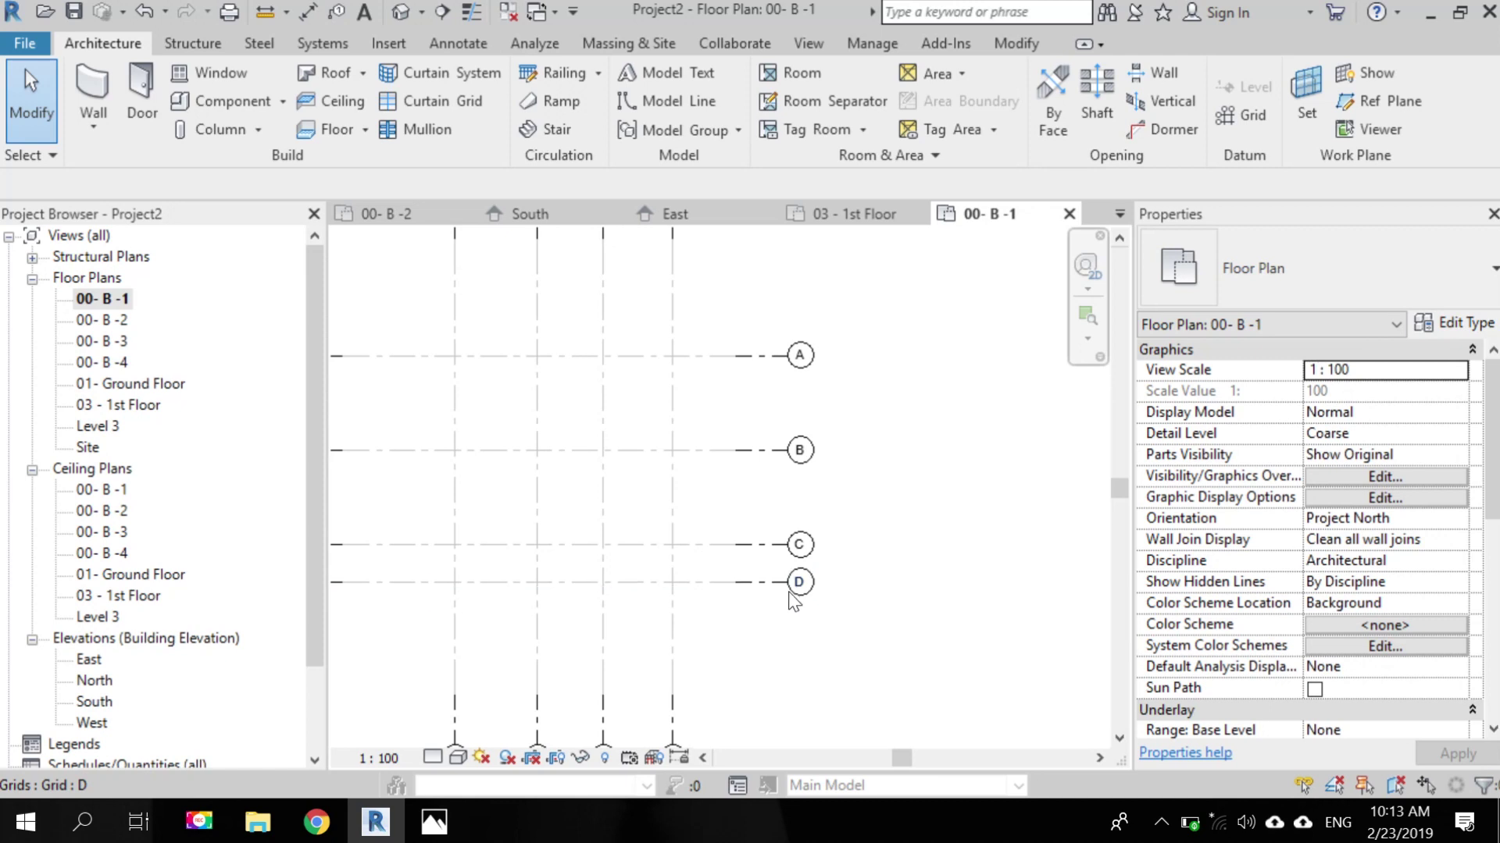
- Draw one horizontal Generic - 200mm wall about 8000 mm long in the empty area southeast of the grids on 00- B -1
{"action": "middle_click_drag", "start_coordinate": [801, 597], "coordinate": [759, 558]}
{"action": "left_click", "coordinate": [877, 546]}
{"action": "key", "text": "w"}
{"action": "key", "text": "a"}
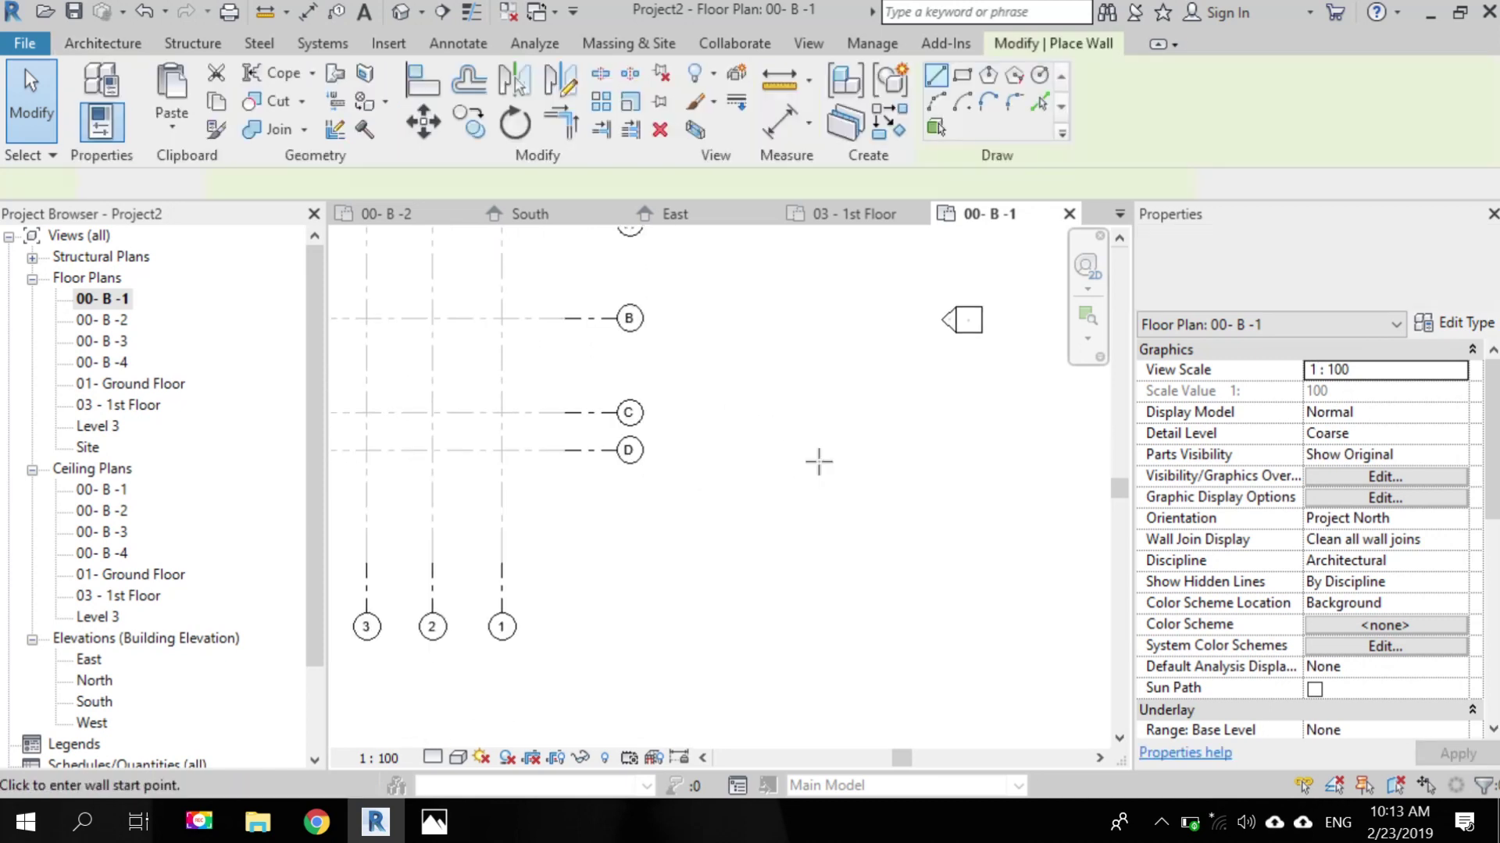
{"action": "key", "text": "z"}
{"action": "key", "text": "f"}
{"action": "scroll", "coordinate": [818, 462], "scroll_direction": "down", "scroll_amount": 3}
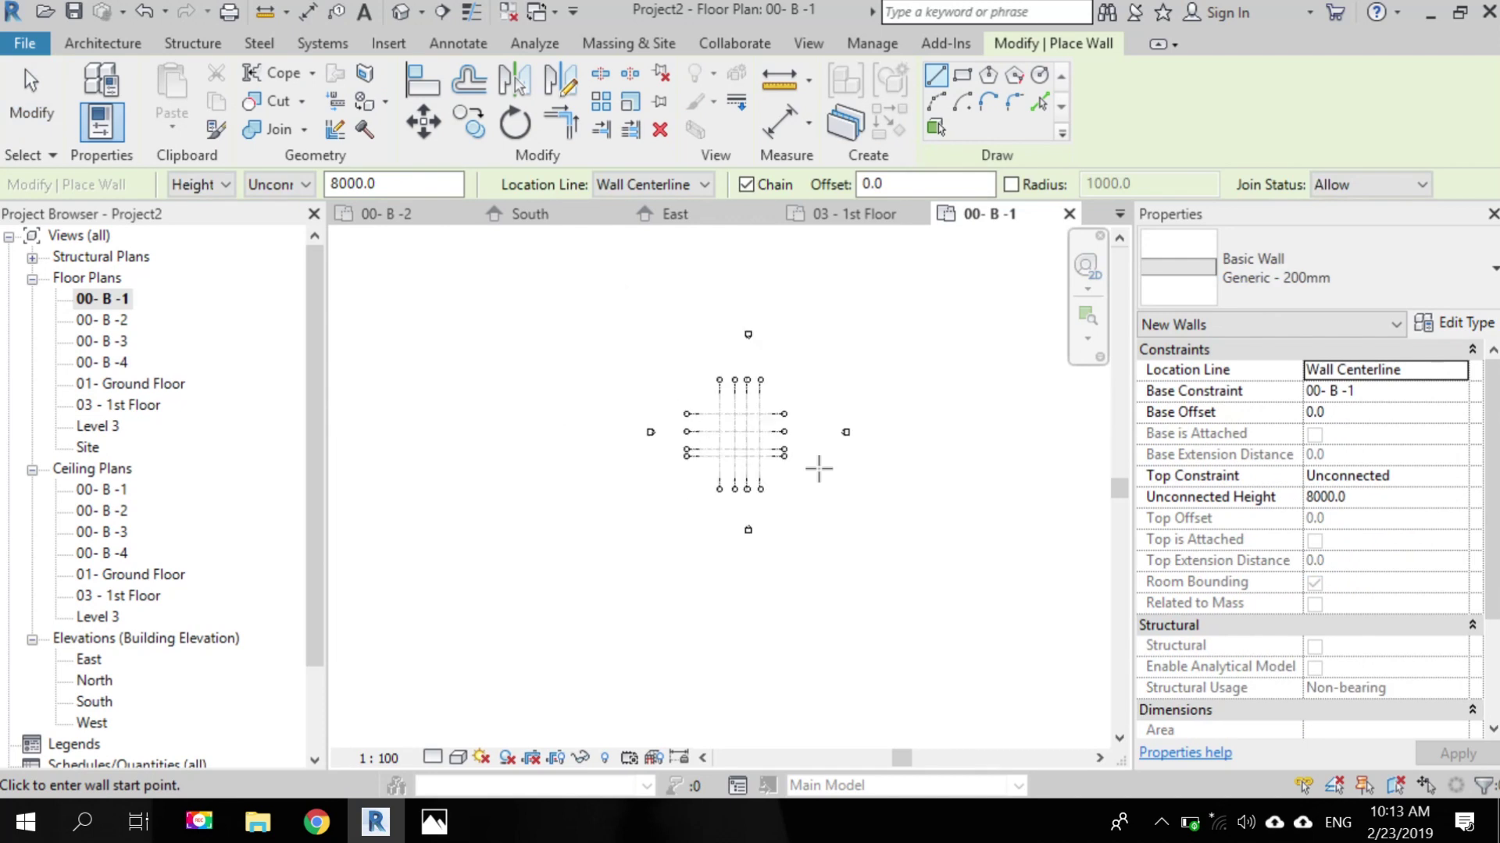
{"action": "left_click", "coordinate": [830, 502]}
{"action": "left_click", "coordinate": [861, 502]}
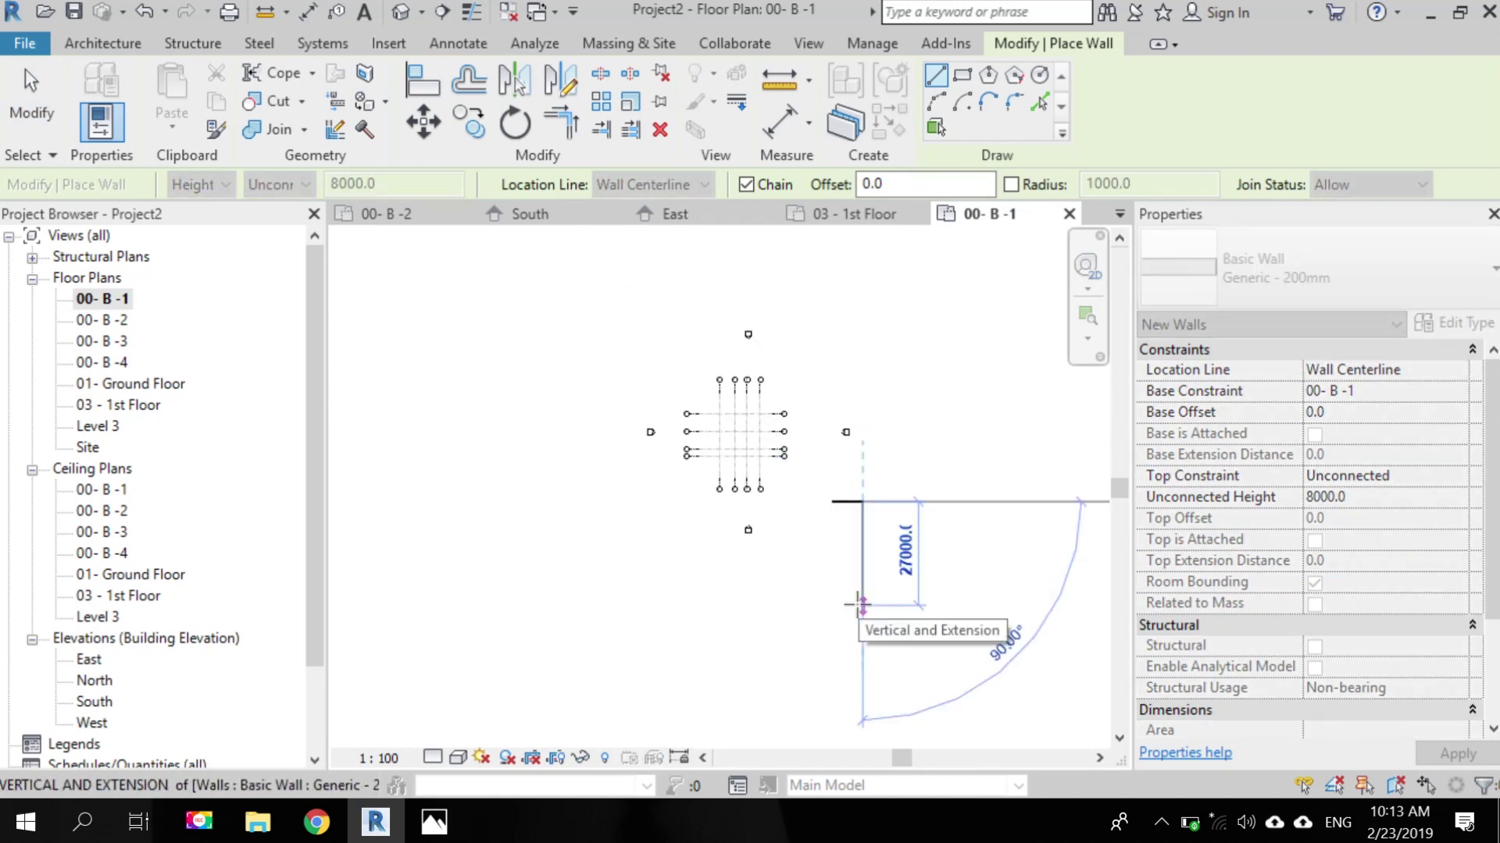
{"action": "key", "text": "Escape"}
{"action": "key", "text": "Escape"}
- Select the new wall to inspect its length and properties, and clear the selection
{"action": "scroll", "coordinate": [867, 597], "scroll_direction": "up", "scroll_amount": 4}
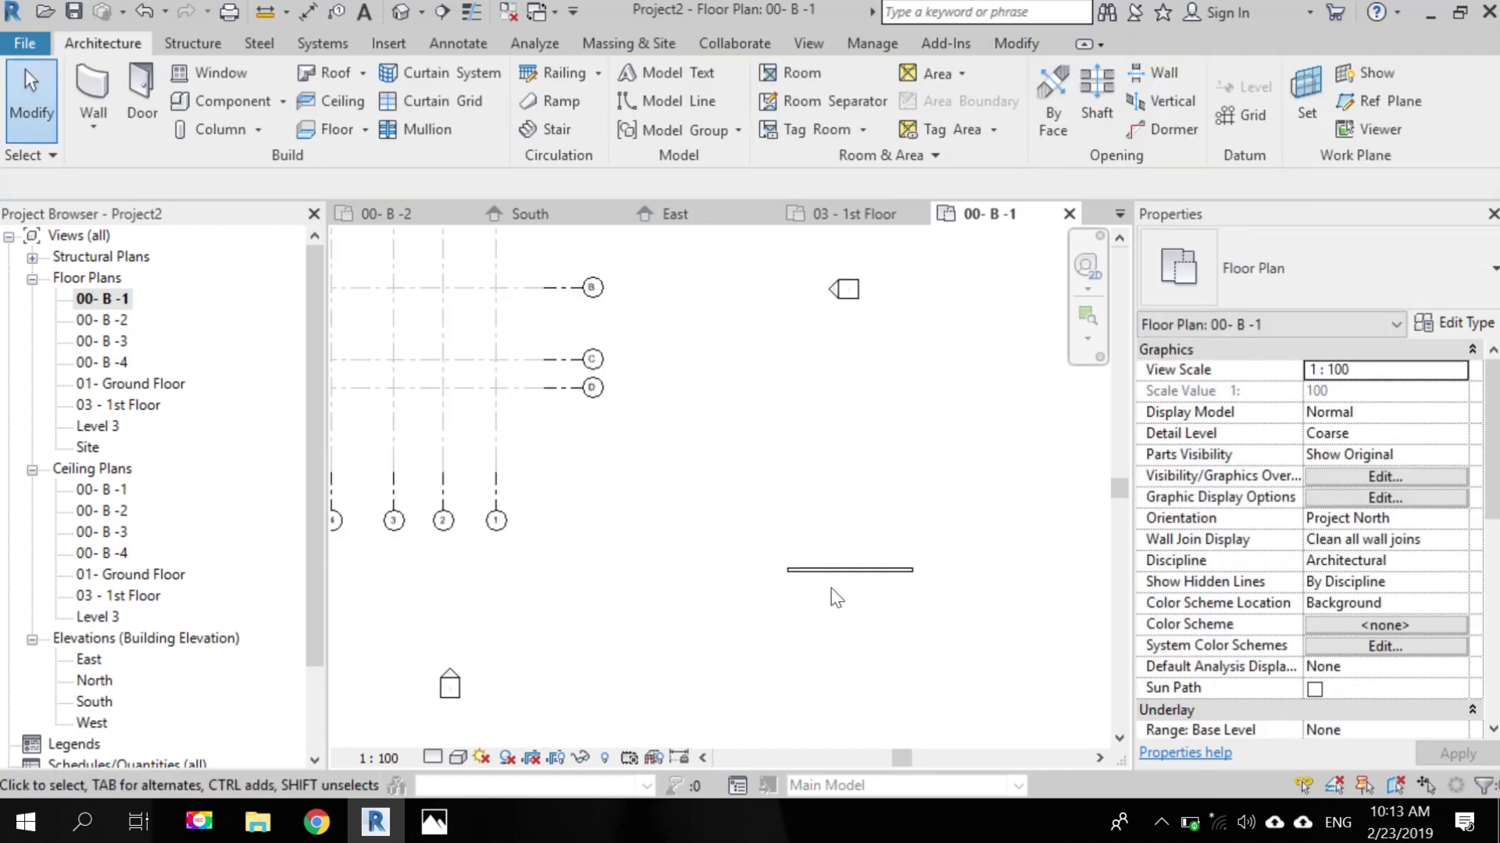
{"action": "scroll", "coordinate": [836, 598], "scroll_direction": "up", "scroll_amount": 3}
{"action": "left_click", "coordinate": [797, 531]}
{"action": "scroll", "coordinate": [864, 622], "scroll_direction": "up", "scroll_amount": 2}
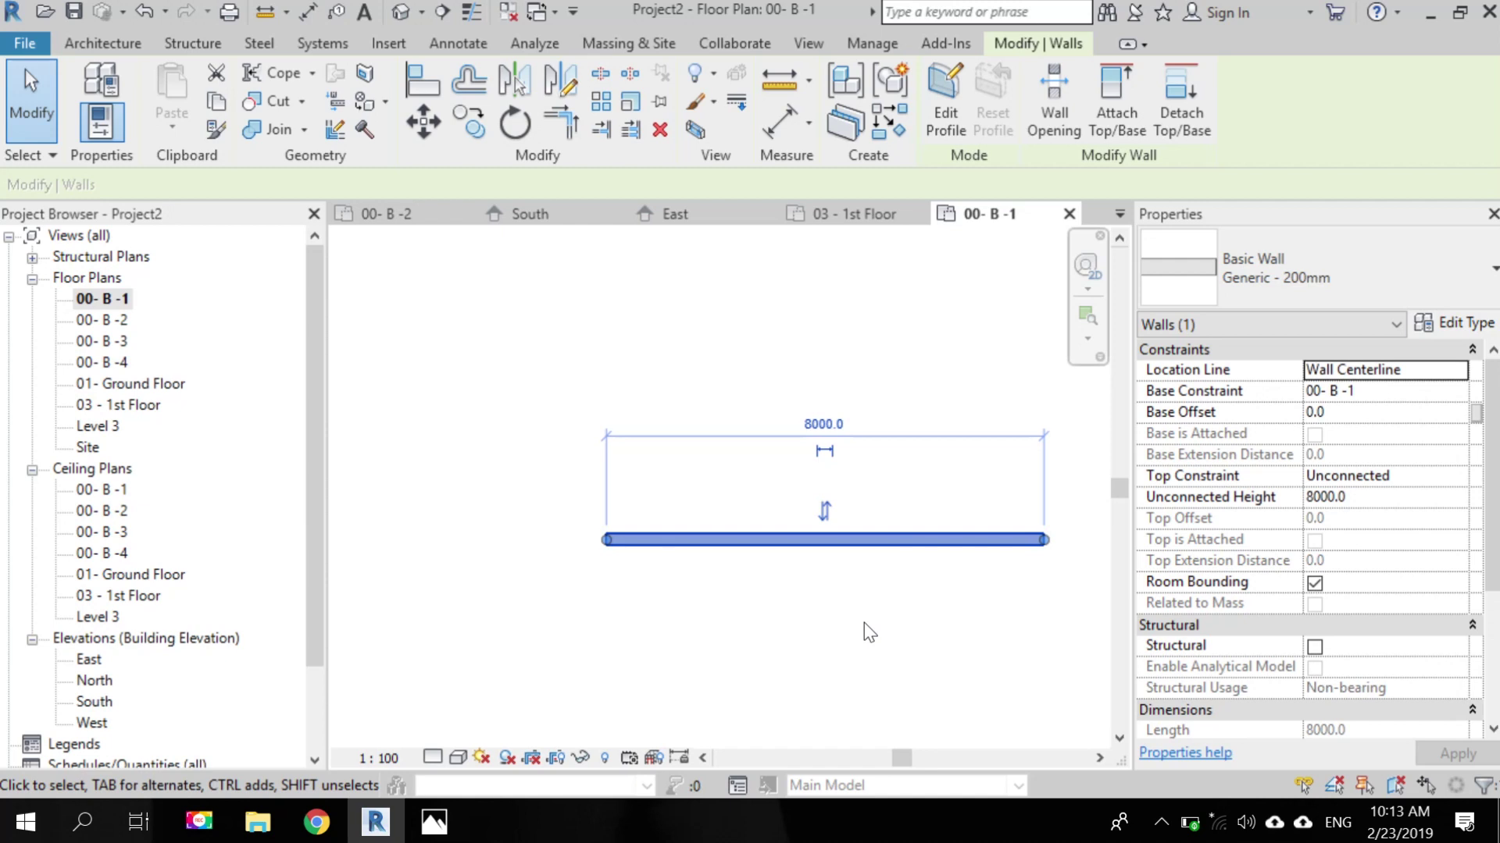
{"action": "left_click", "coordinate": [796, 676]}
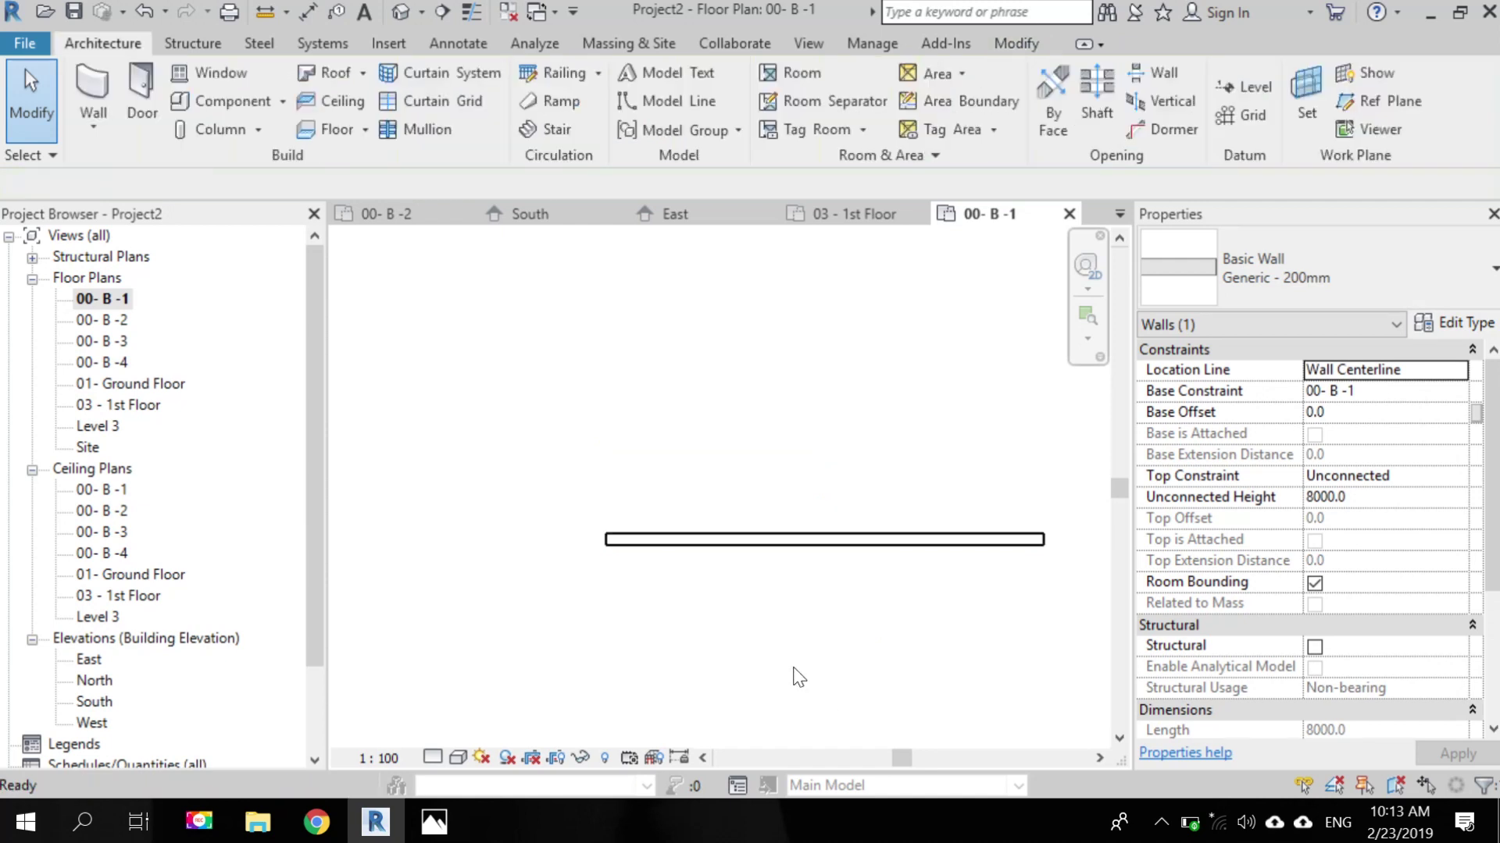
- Draw a second horizontal Generic - 200mm wall about 1900 mm long just below the long wall on 00- B -1
{"action": "key", "text": "w"}
{"action": "key", "text": "a"}
{"action": "left_click", "coordinate": [664, 624]}
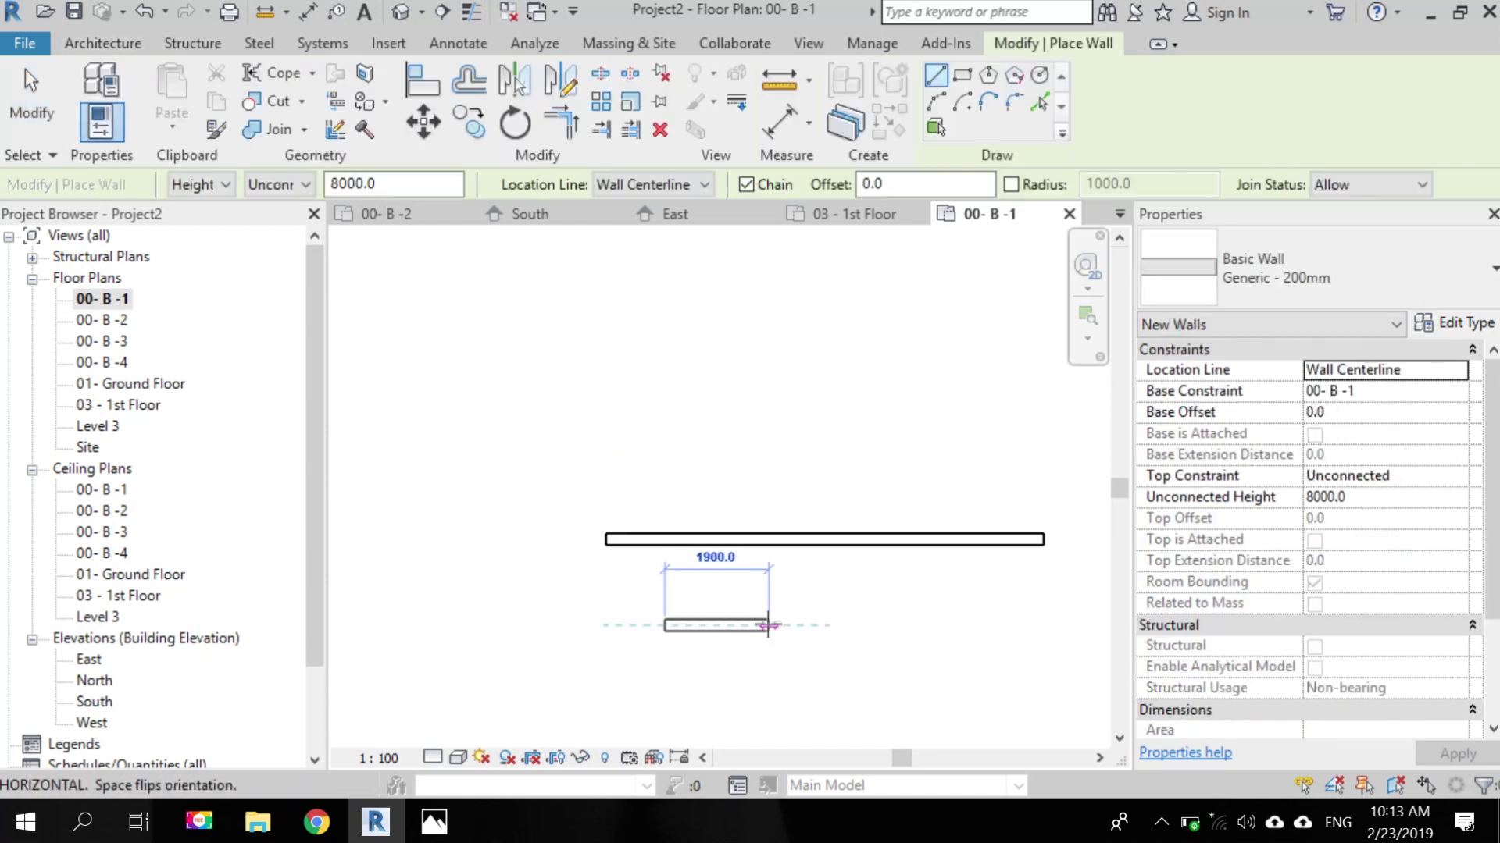
{"action": "left_click", "coordinate": [767, 625]}
{"action": "key", "text": "Escape"}
{"action": "key", "text": "Escape"}
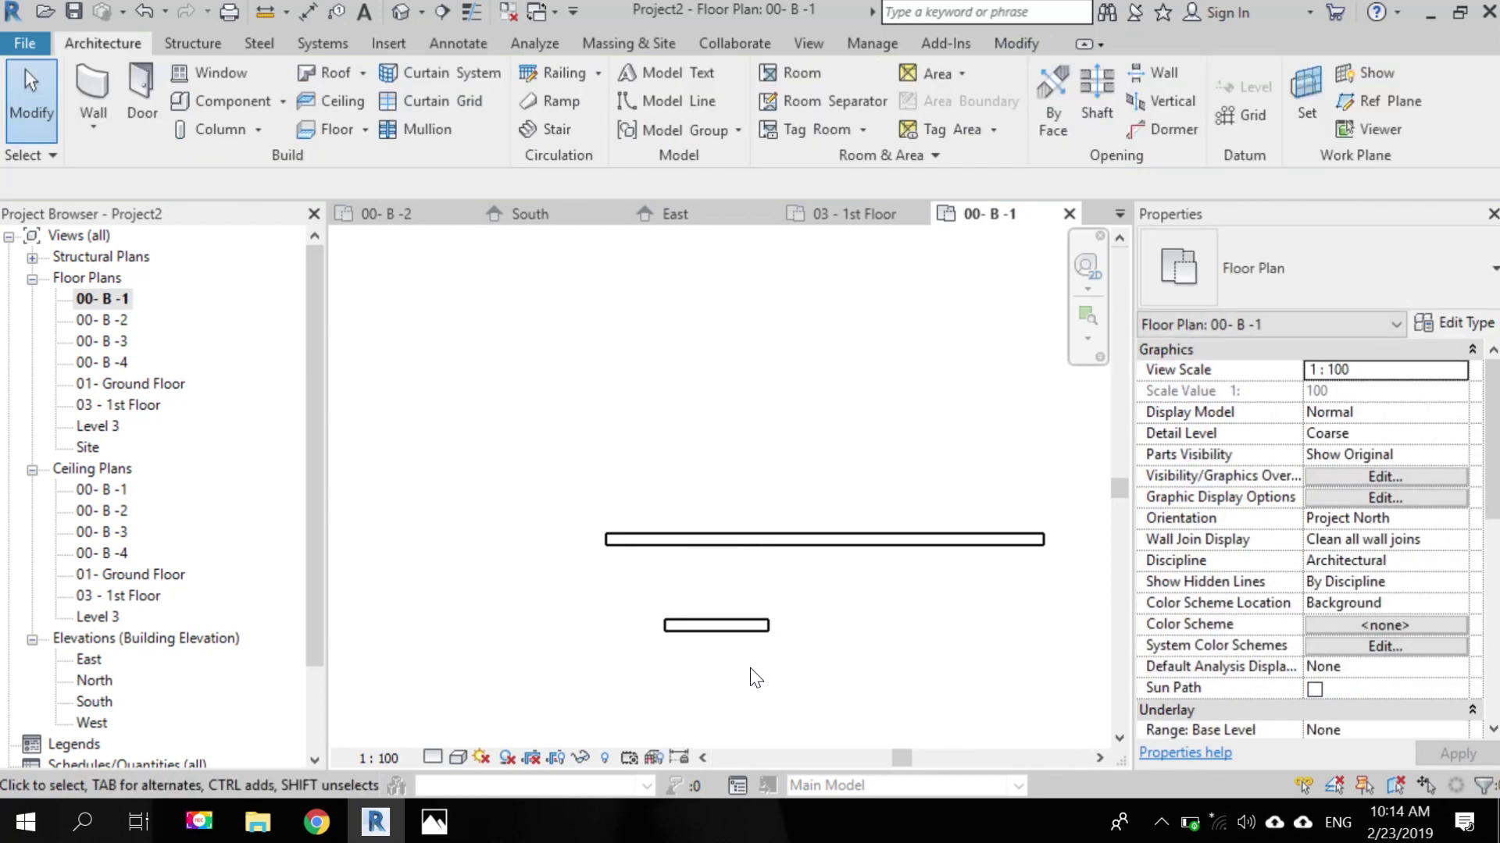
- Select the second wall, open its length dimension for inspection, and clear the selection
{"action": "scroll", "coordinate": [750, 667], "scroll_direction": "up", "scroll_amount": 2}
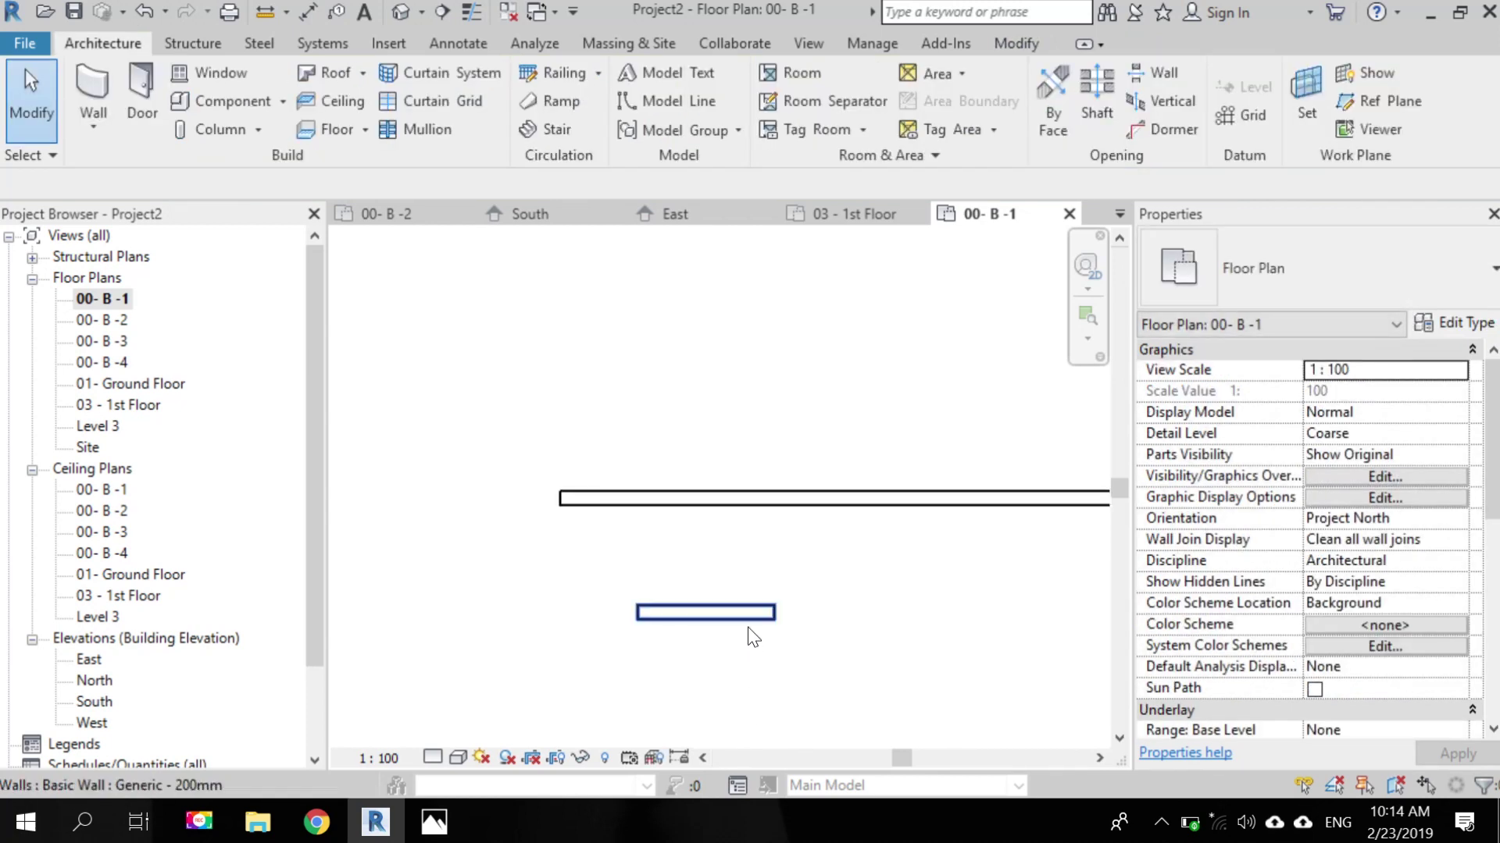
{"action": "left_click", "coordinate": [747, 618]}
{"action": "scroll", "coordinate": [713, 610], "scroll_direction": "up", "scroll_amount": 2}
{"action": "left_click", "coordinate": [717, 501]}
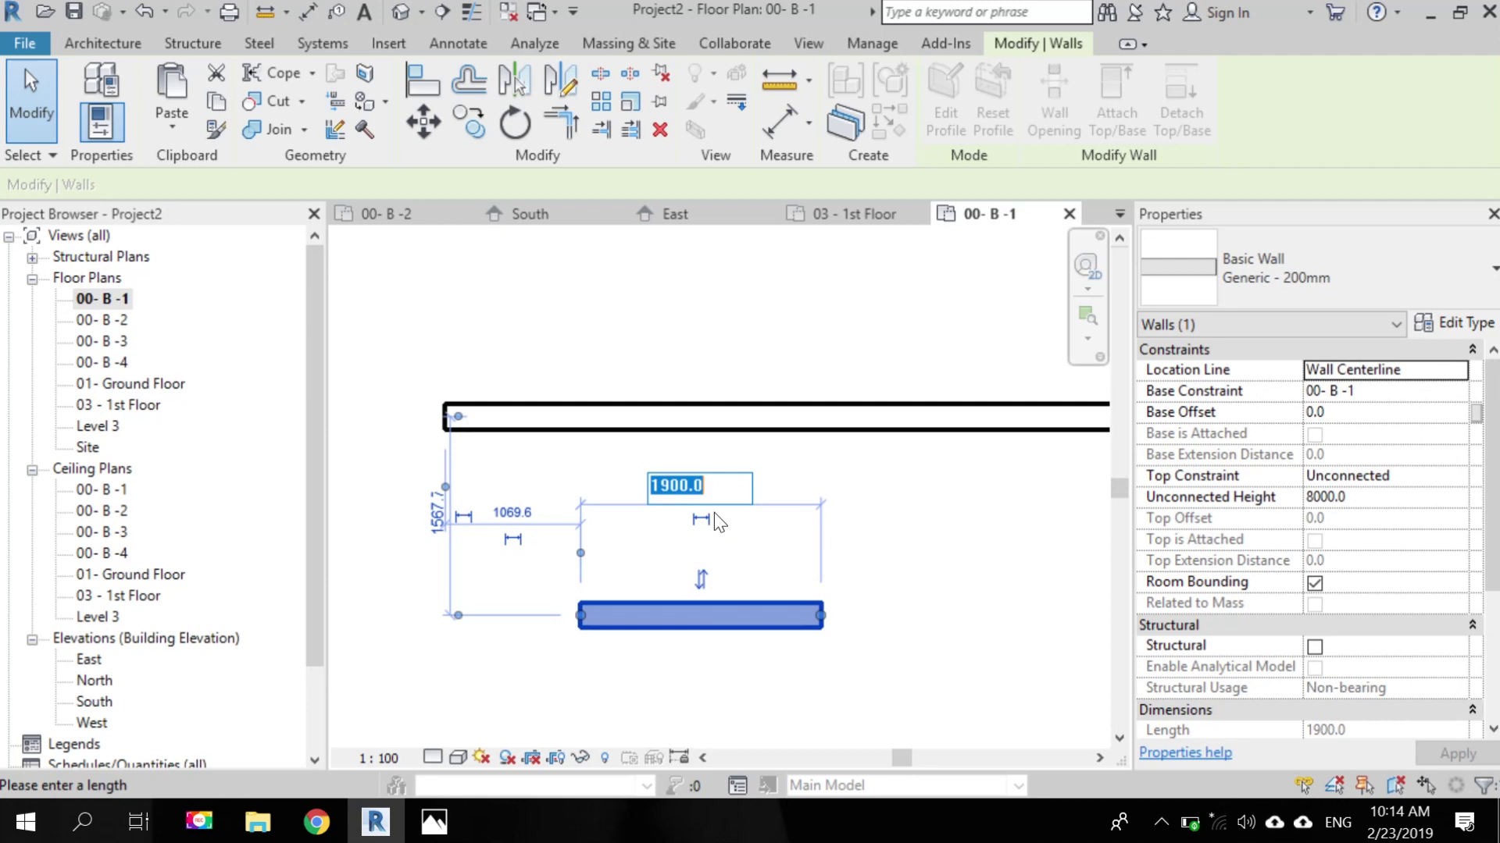
{"action": "left_click", "coordinate": [950, 610]}
- Draw a very short horizontal Generic - 200mm wall about 240 mm long east of the second wall and check its length
{"action": "scroll", "coordinate": [927, 602], "scroll_direction": "up", "scroll_amount": 3}
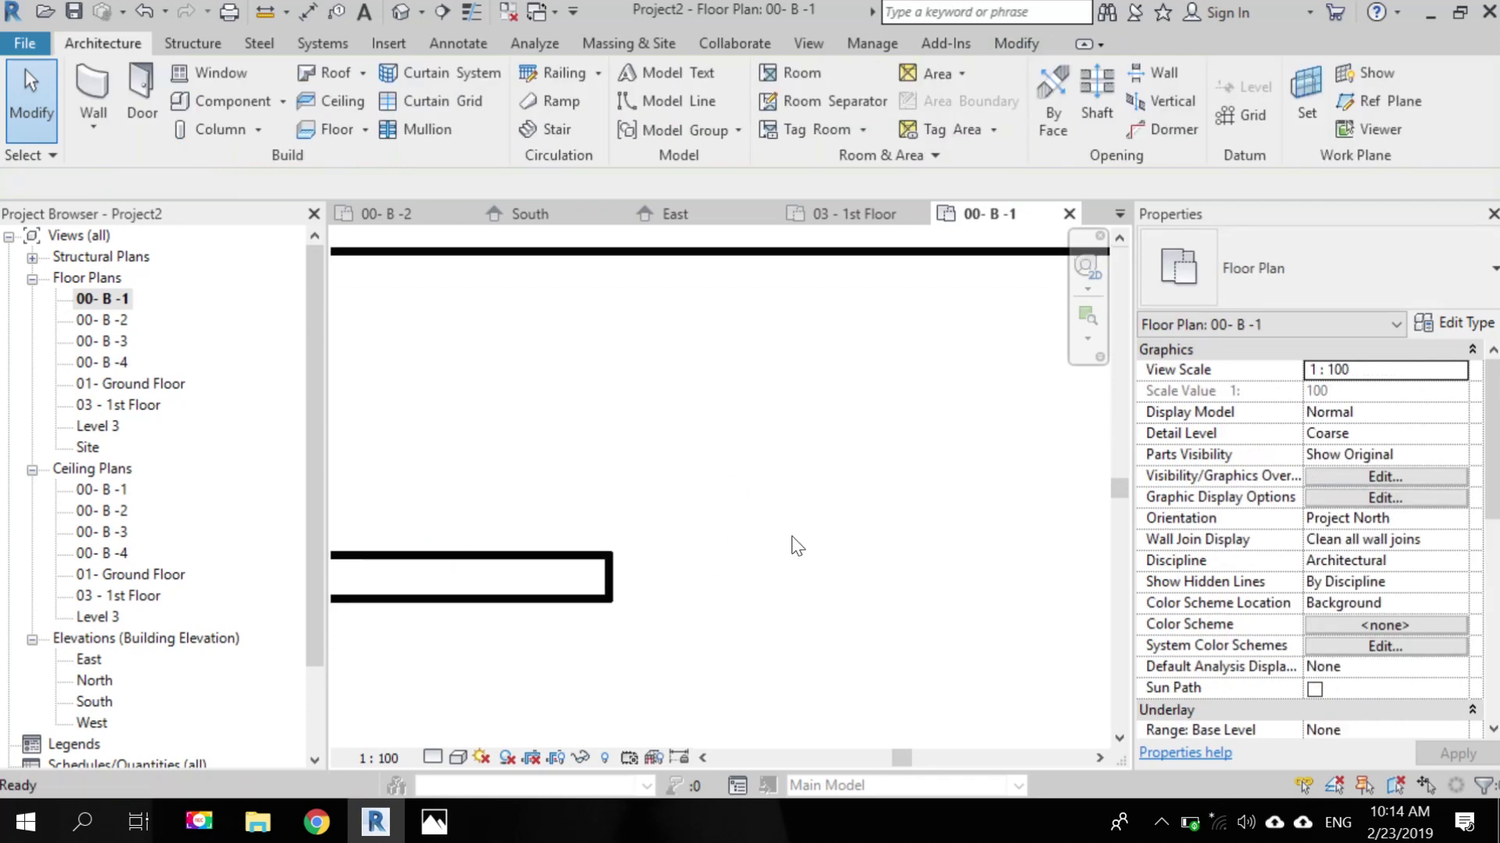
{"action": "scroll", "coordinate": [794, 544], "scroll_direction": "up", "scroll_amount": 2}
{"action": "key", "text": "w"}
{"action": "key", "text": "a"}
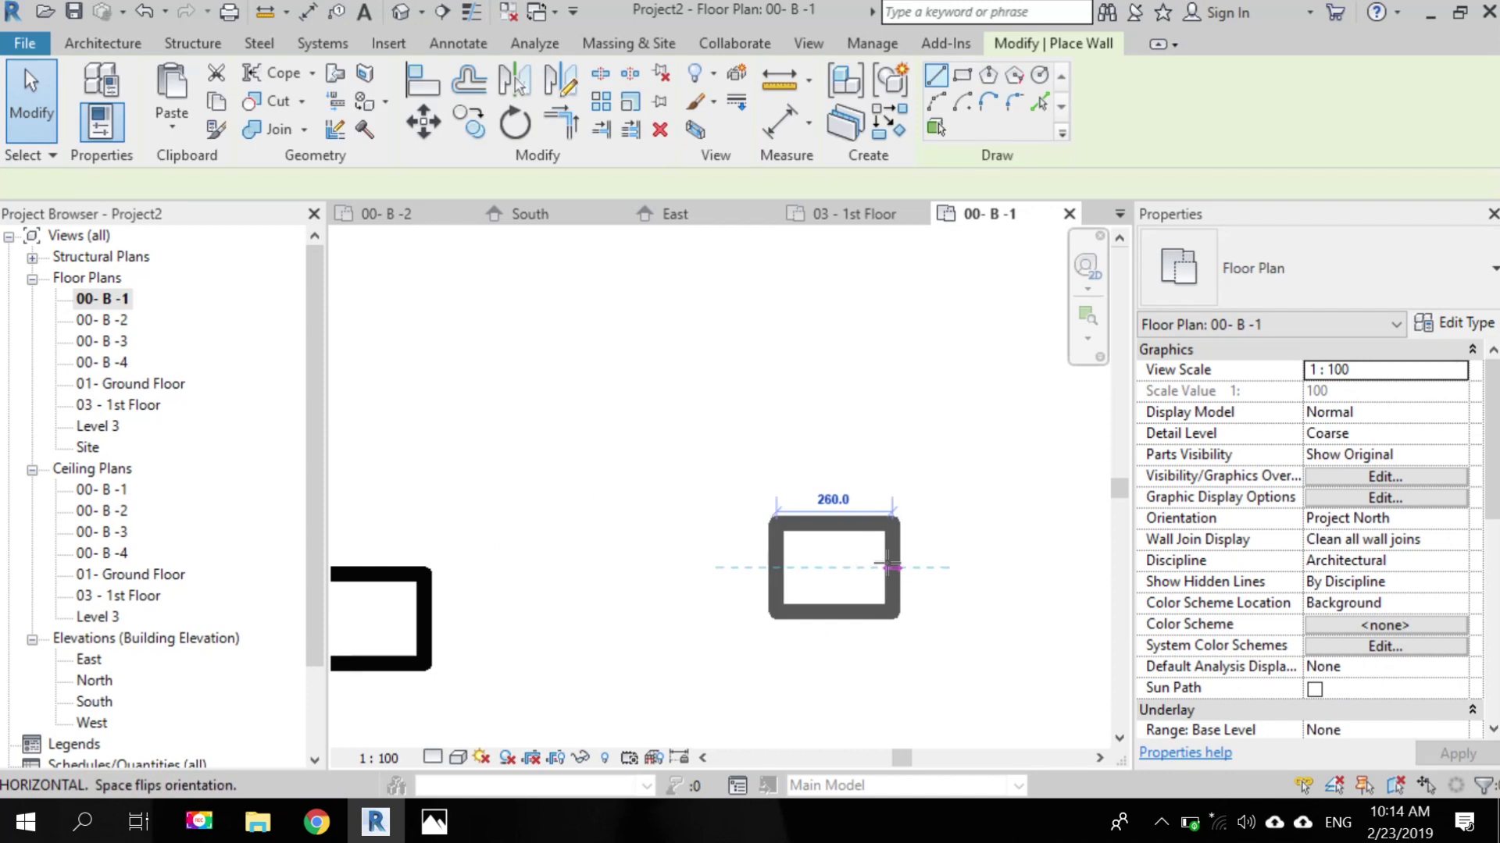
{"action": "key", "text": "Escape"}
{"action": "left_click", "coordinate": [864, 579]}
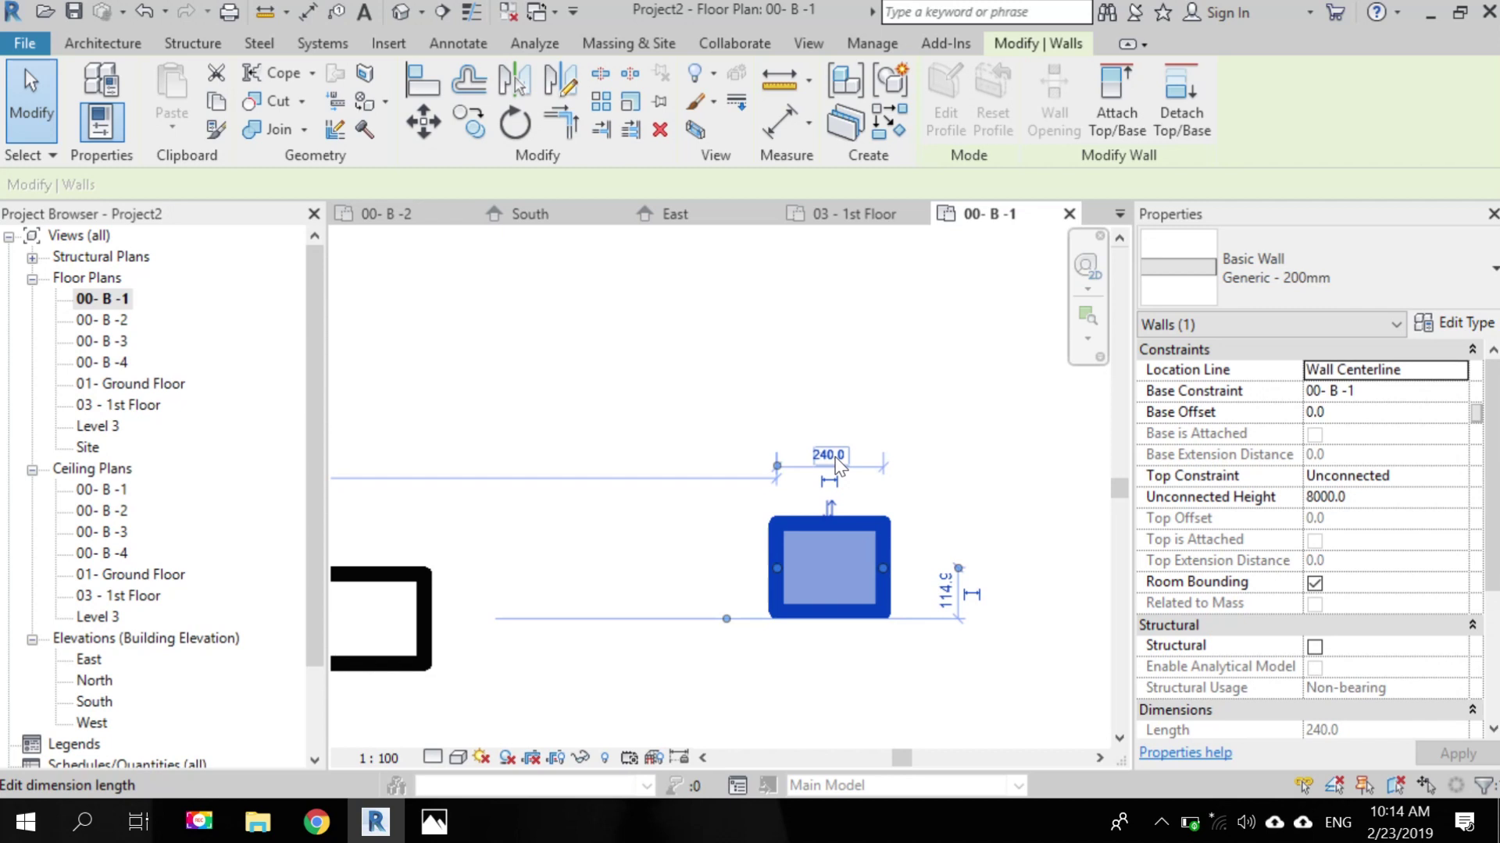
{"action": "key", "text": "Escape"}
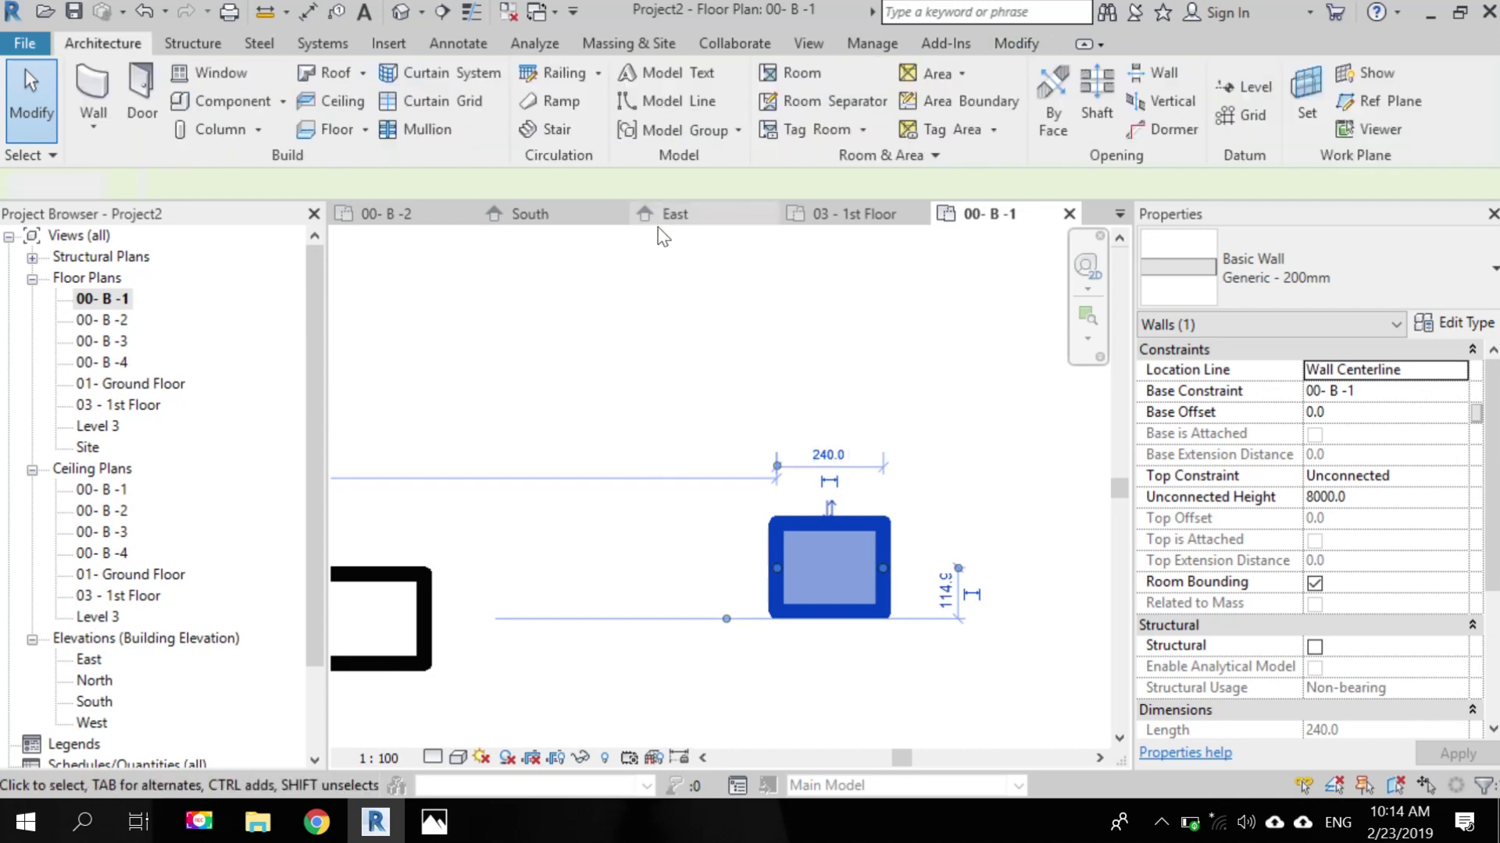
- Open the 03 - 1st Floor plan and start a multiple copy of grid 4 from a base point on its line above grid A
{"action": "left_click", "coordinate": [854, 213]}
{"action": "scroll", "coordinate": [820, 502], "scroll_direction": "up", "scroll_amount": 3}
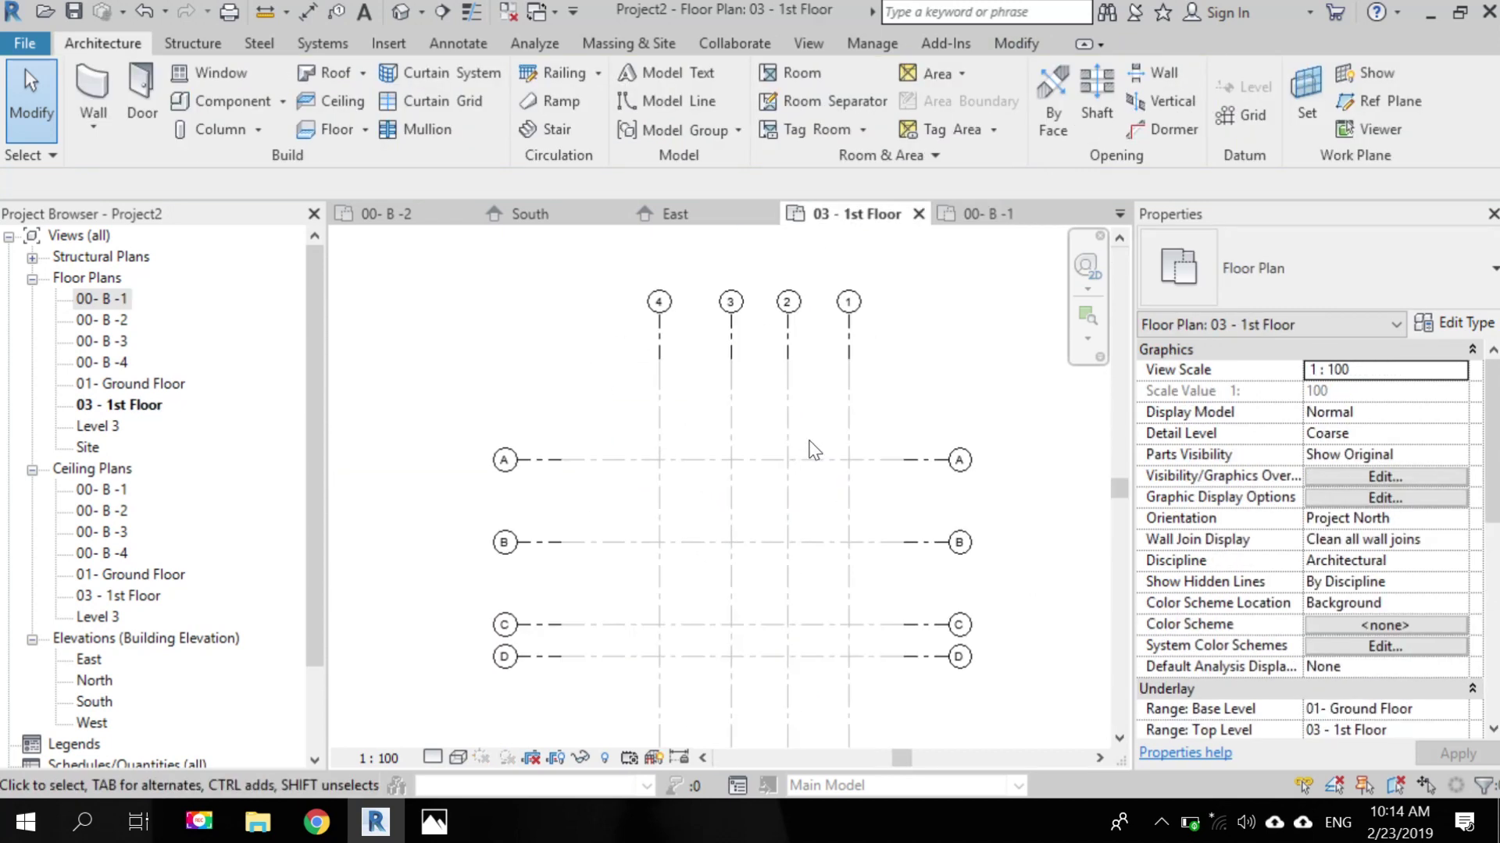
{"action": "left_click", "coordinate": [659, 403]}
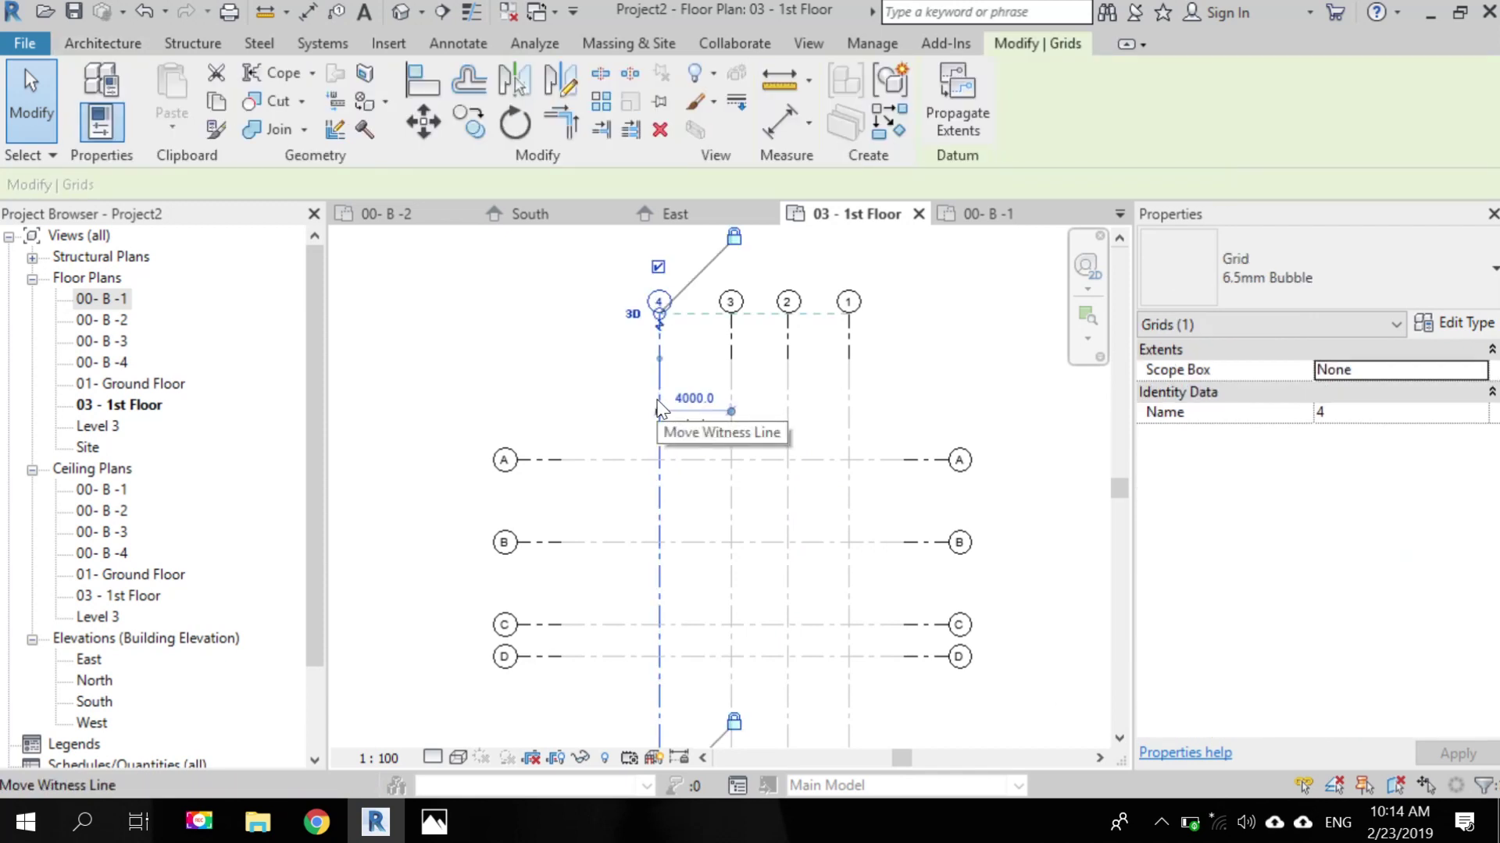
{"action": "scroll", "coordinate": [659, 400], "scroll_direction": "up", "scroll_amount": 2}
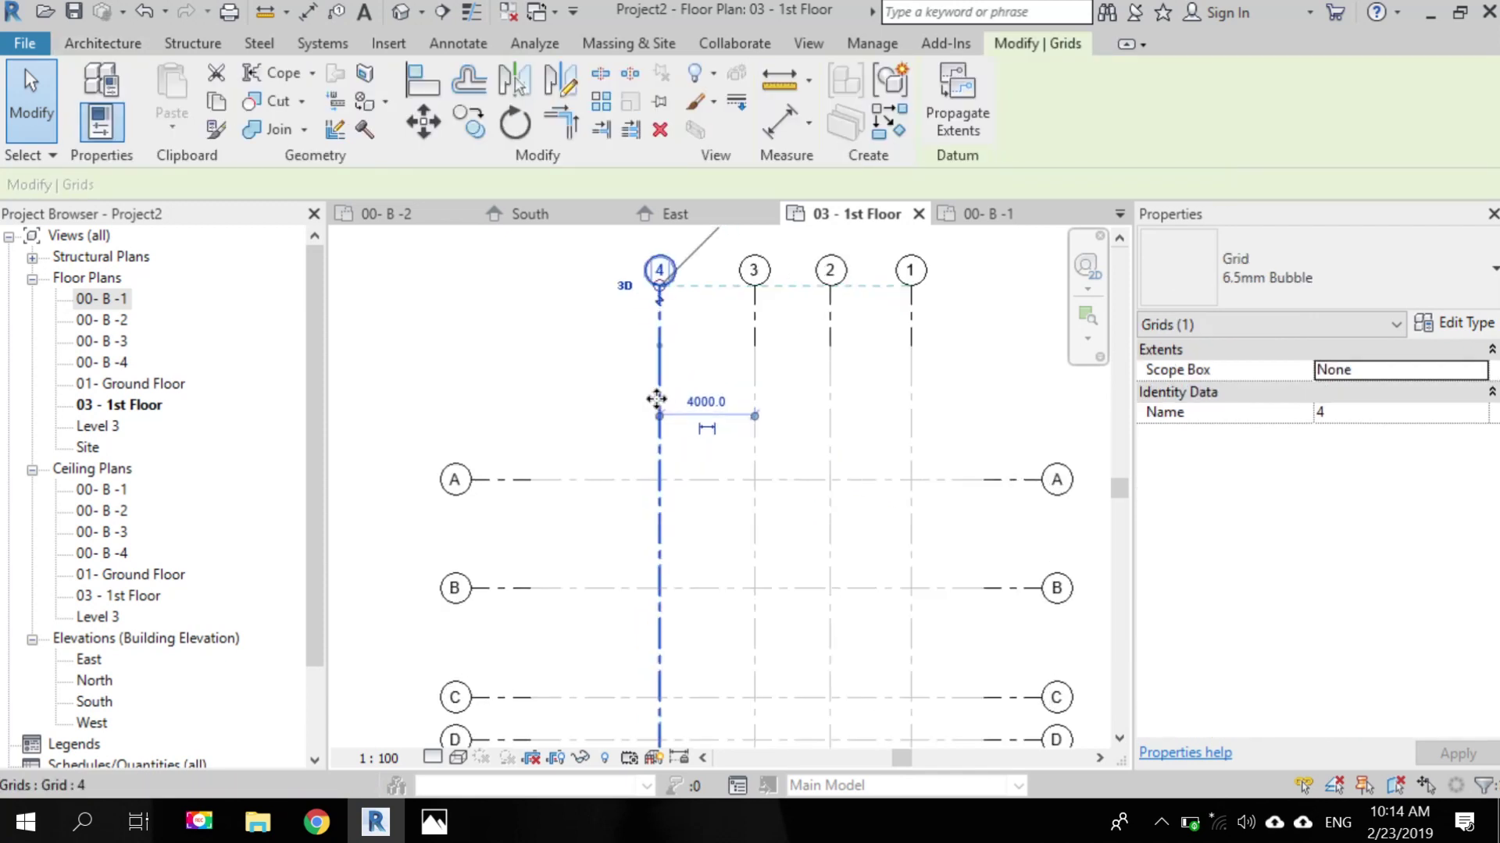
{"action": "left_click", "coordinate": [466, 135]}
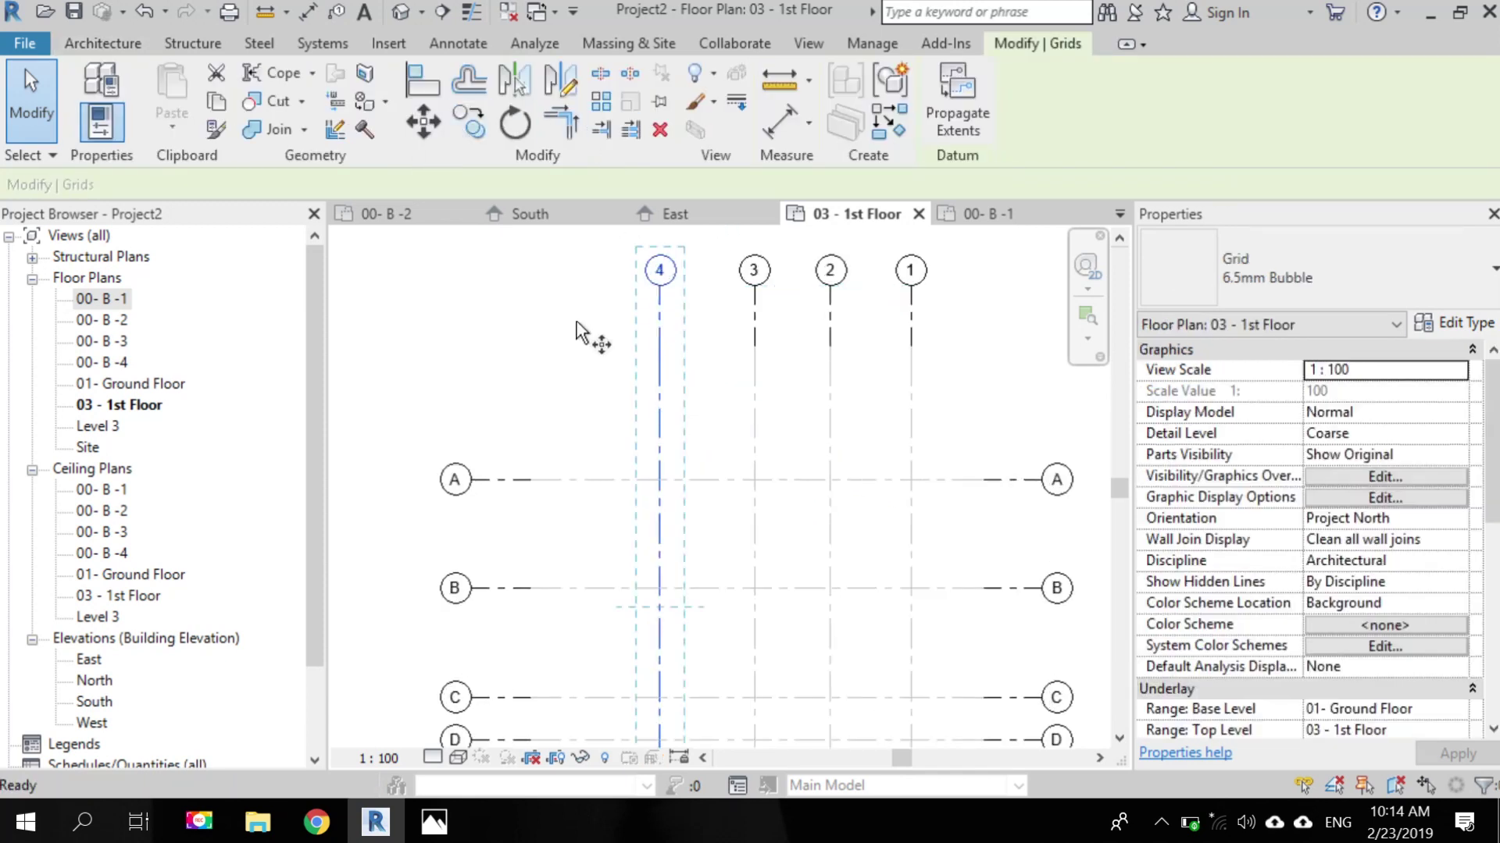
{"action": "left_click", "coordinate": [661, 418]}
{"action": "scroll", "coordinate": [597, 402], "scroll_direction": "up", "scroll_amount": 1}
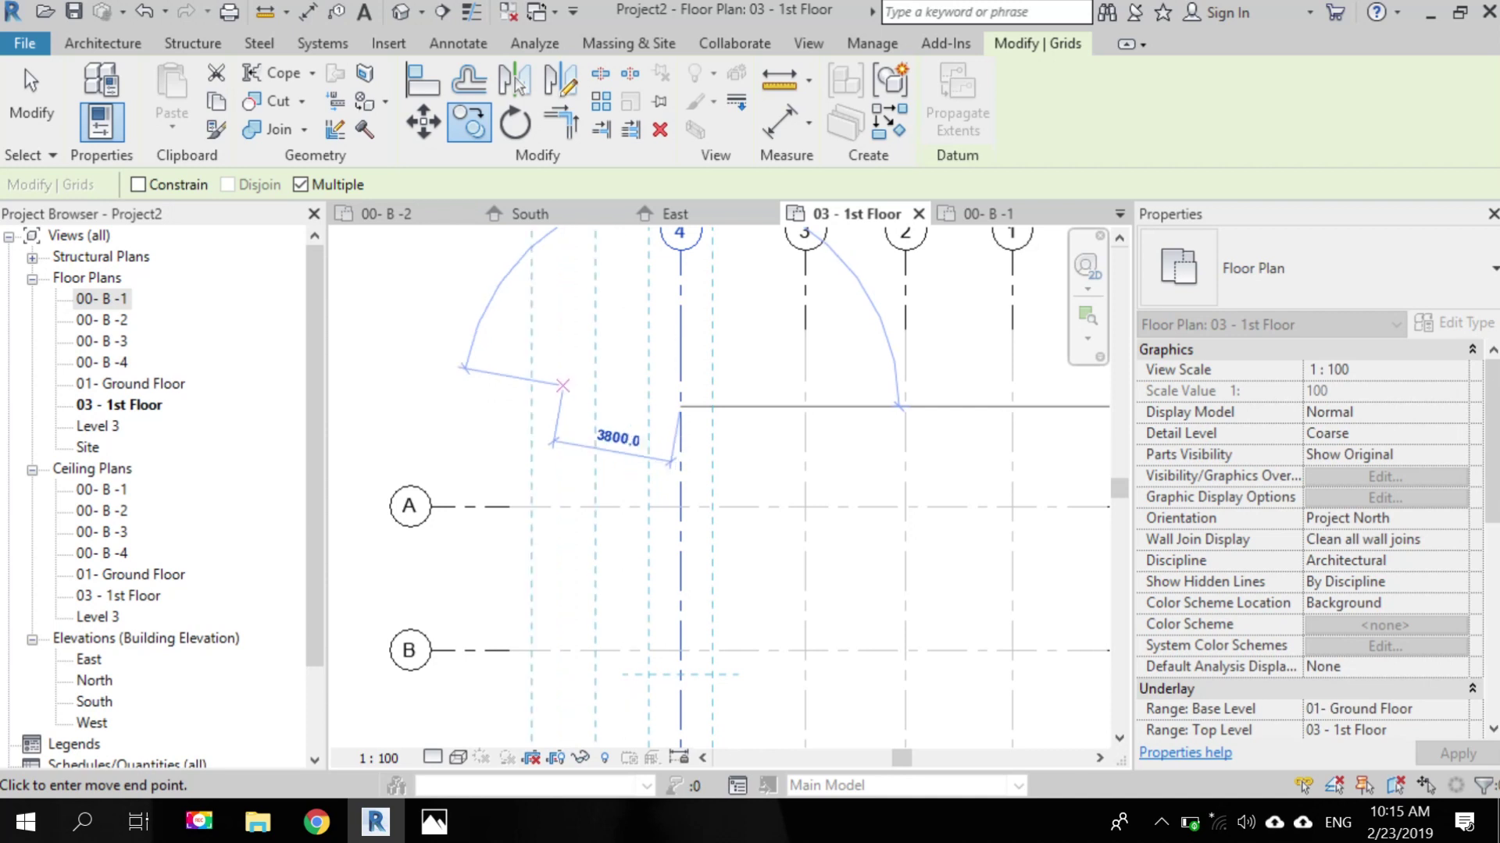
{"action": "left_click", "coordinate": [1161, 824]}
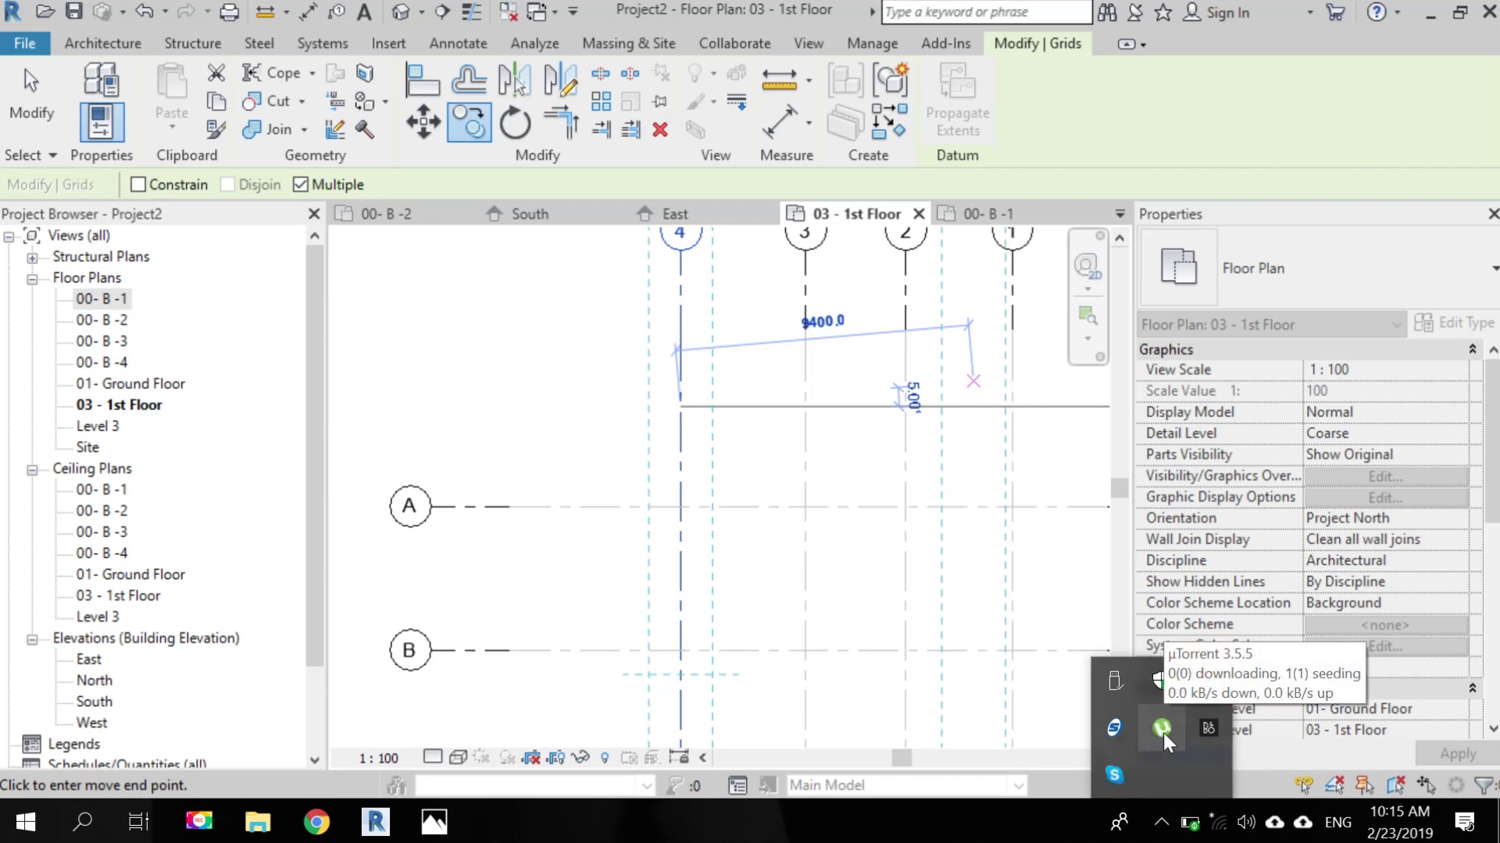
{"action": "left_click", "coordinate": [1206, 682]}
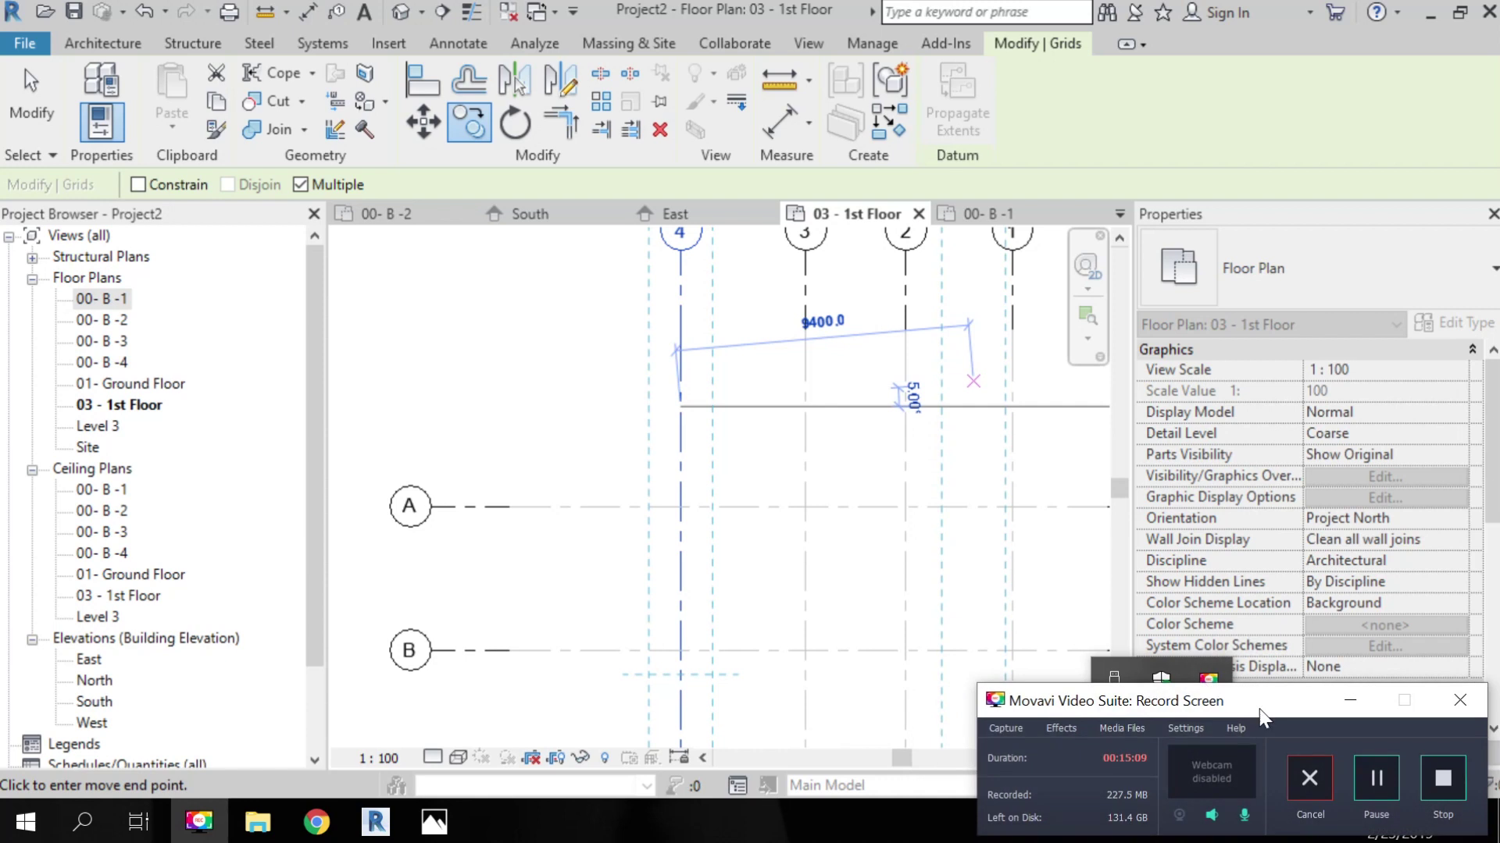